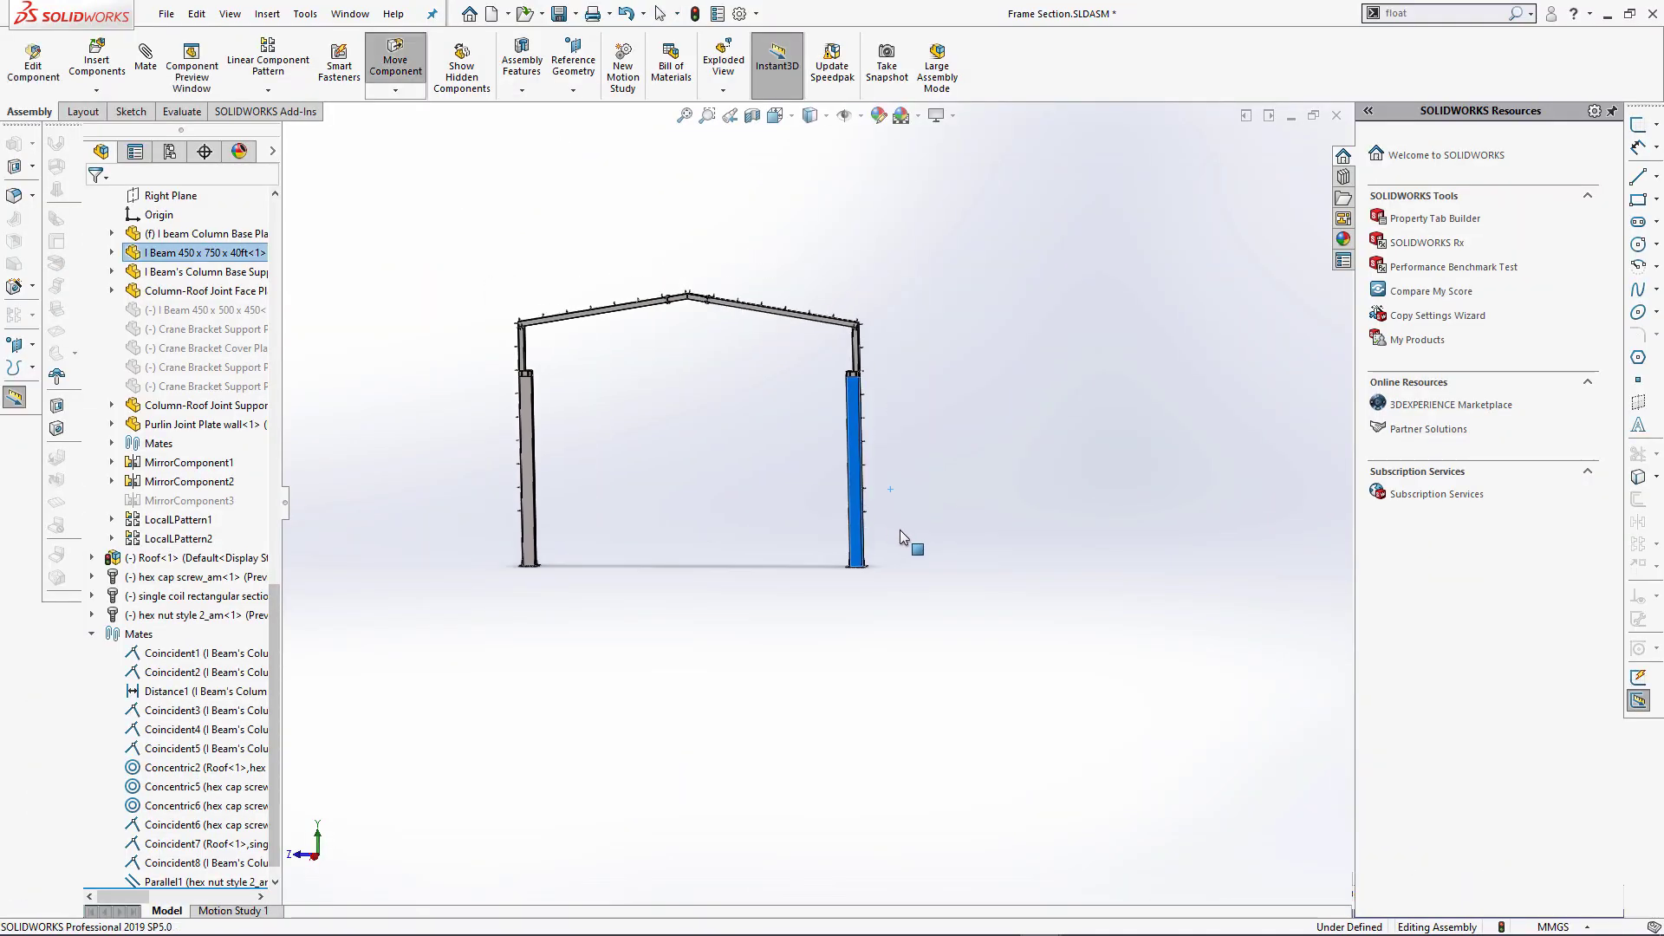
Select the assembly's Front, Top and Right planes in turn, then clear the selection
{"action": "scroll", "coordinate": [932, 592], "scroll_direction": "down", "scroll_amount": 4}
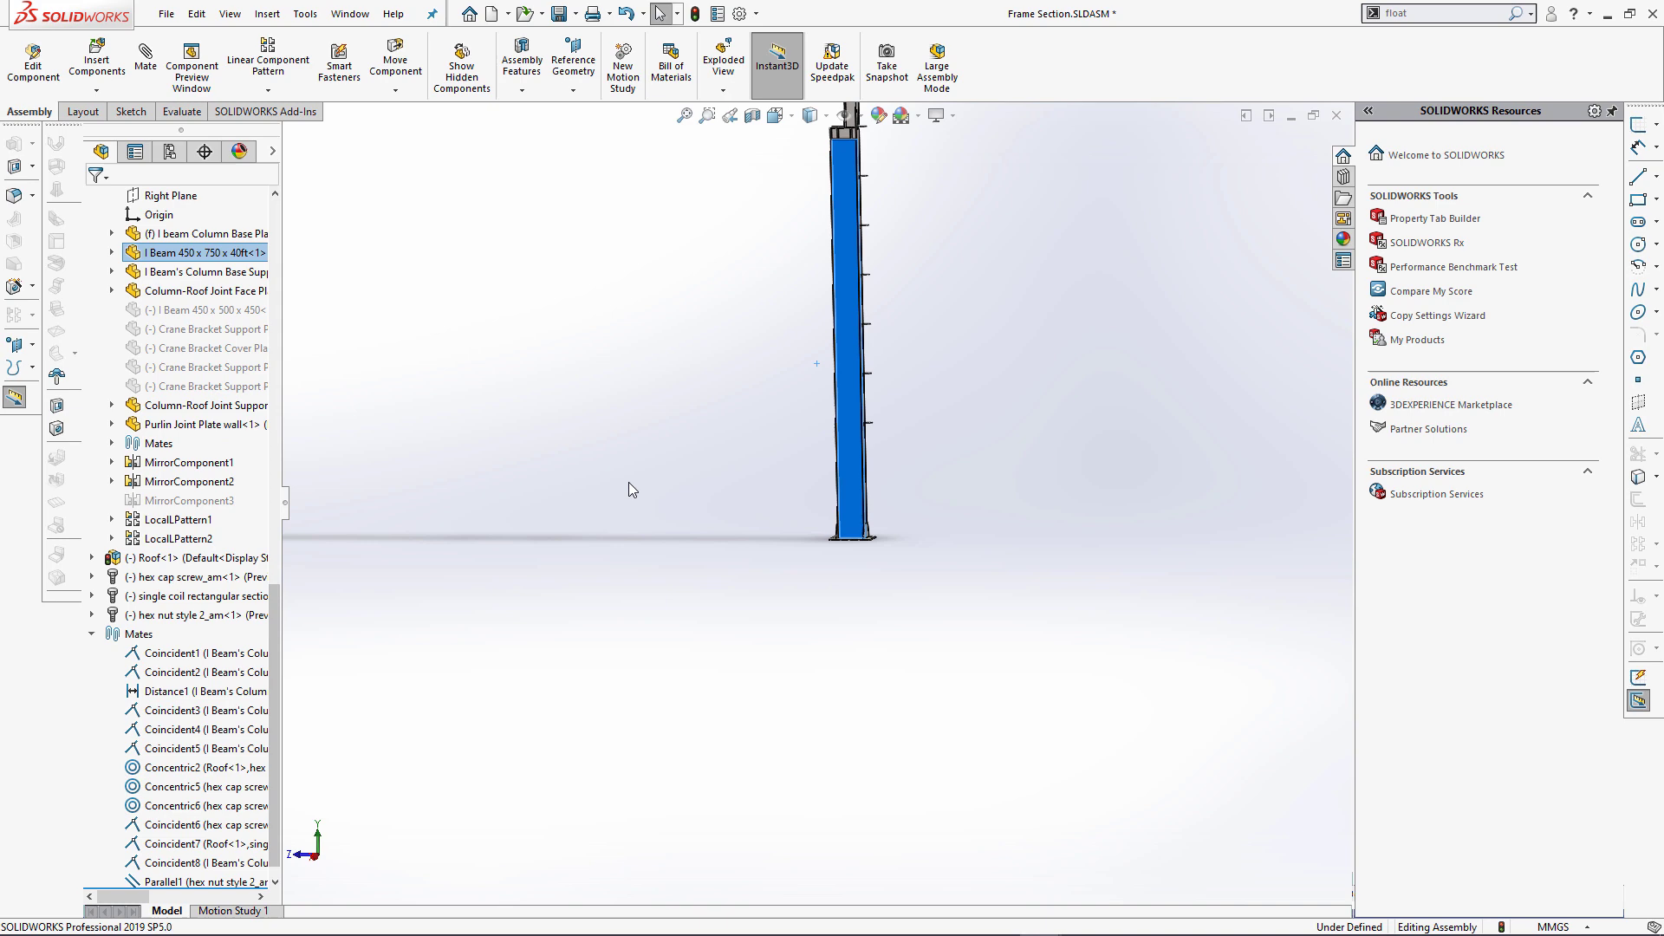
{"action": "left_click_drag", "start_coordinate": [276, 626], "coordinate": [275, 243]}
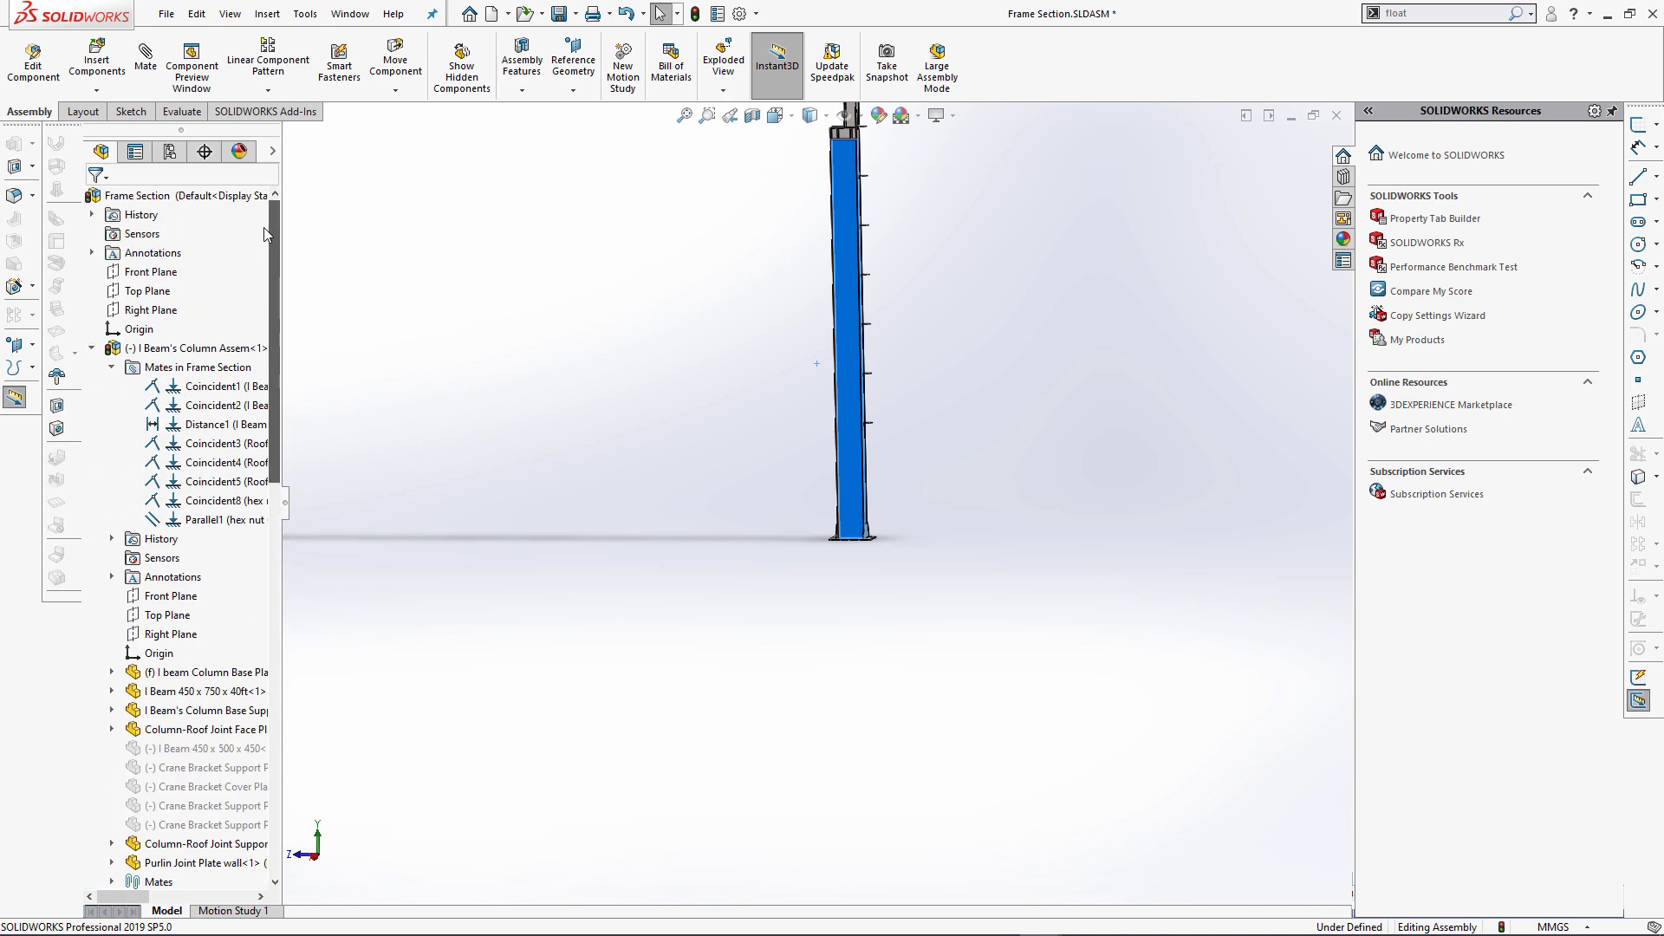
{"action": "left_click", "coordinate": [157, 273]}
{"action": "left_click", "coordinate": [148, 292]}
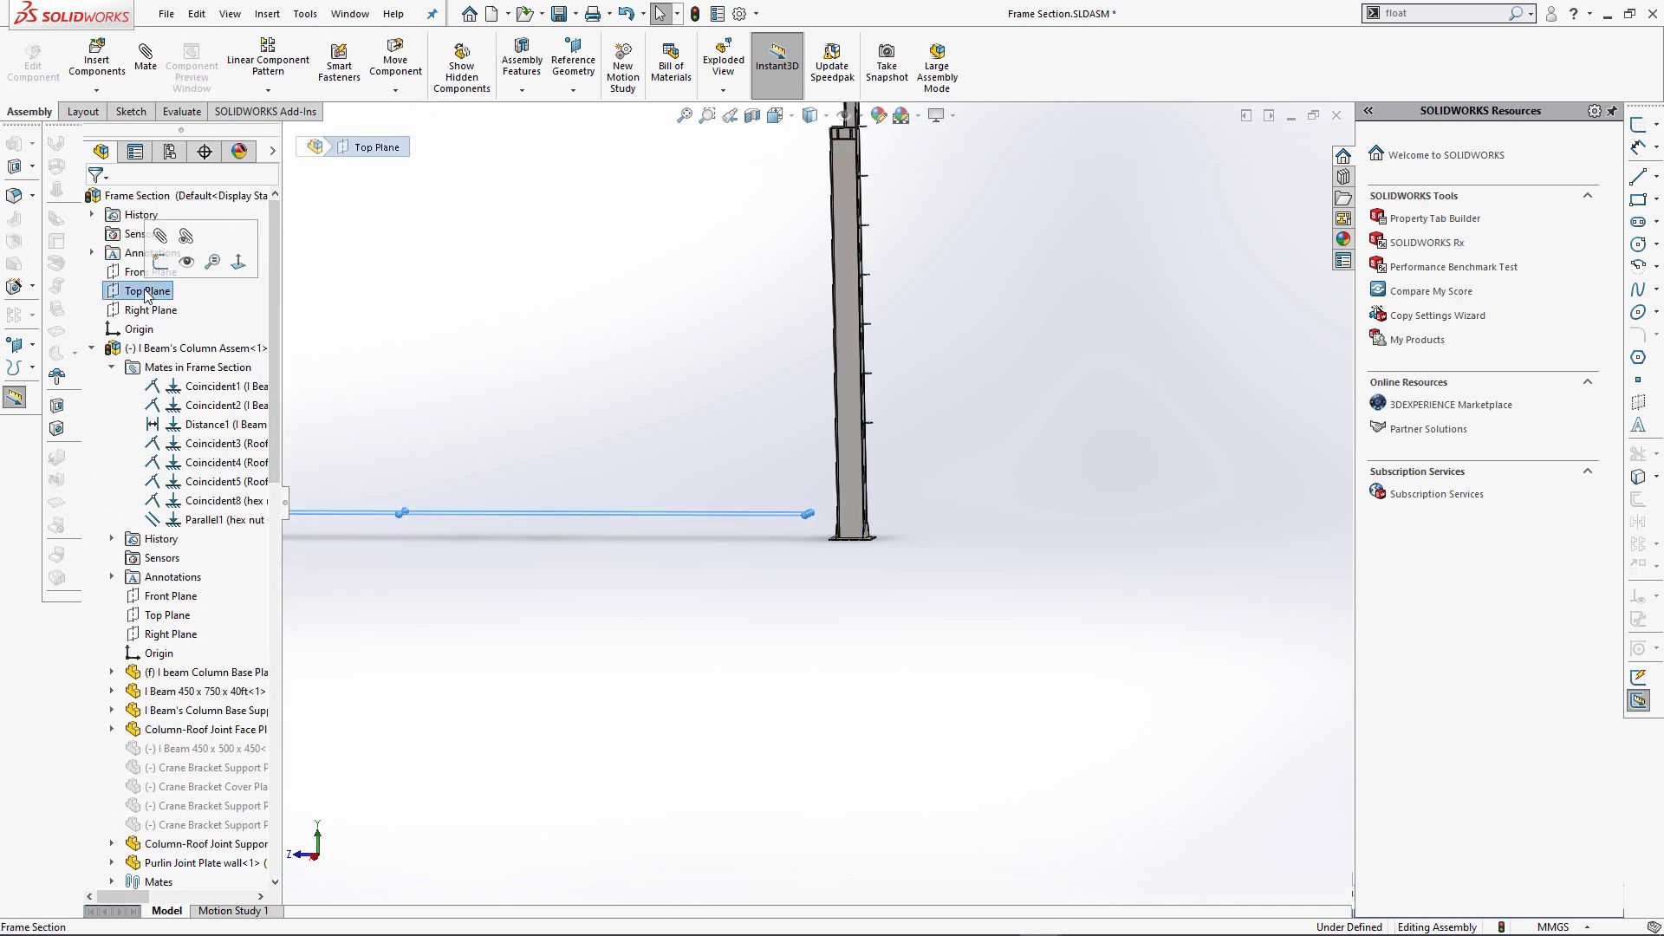
{"action": "left_click", "coordinate": [147, 310]}
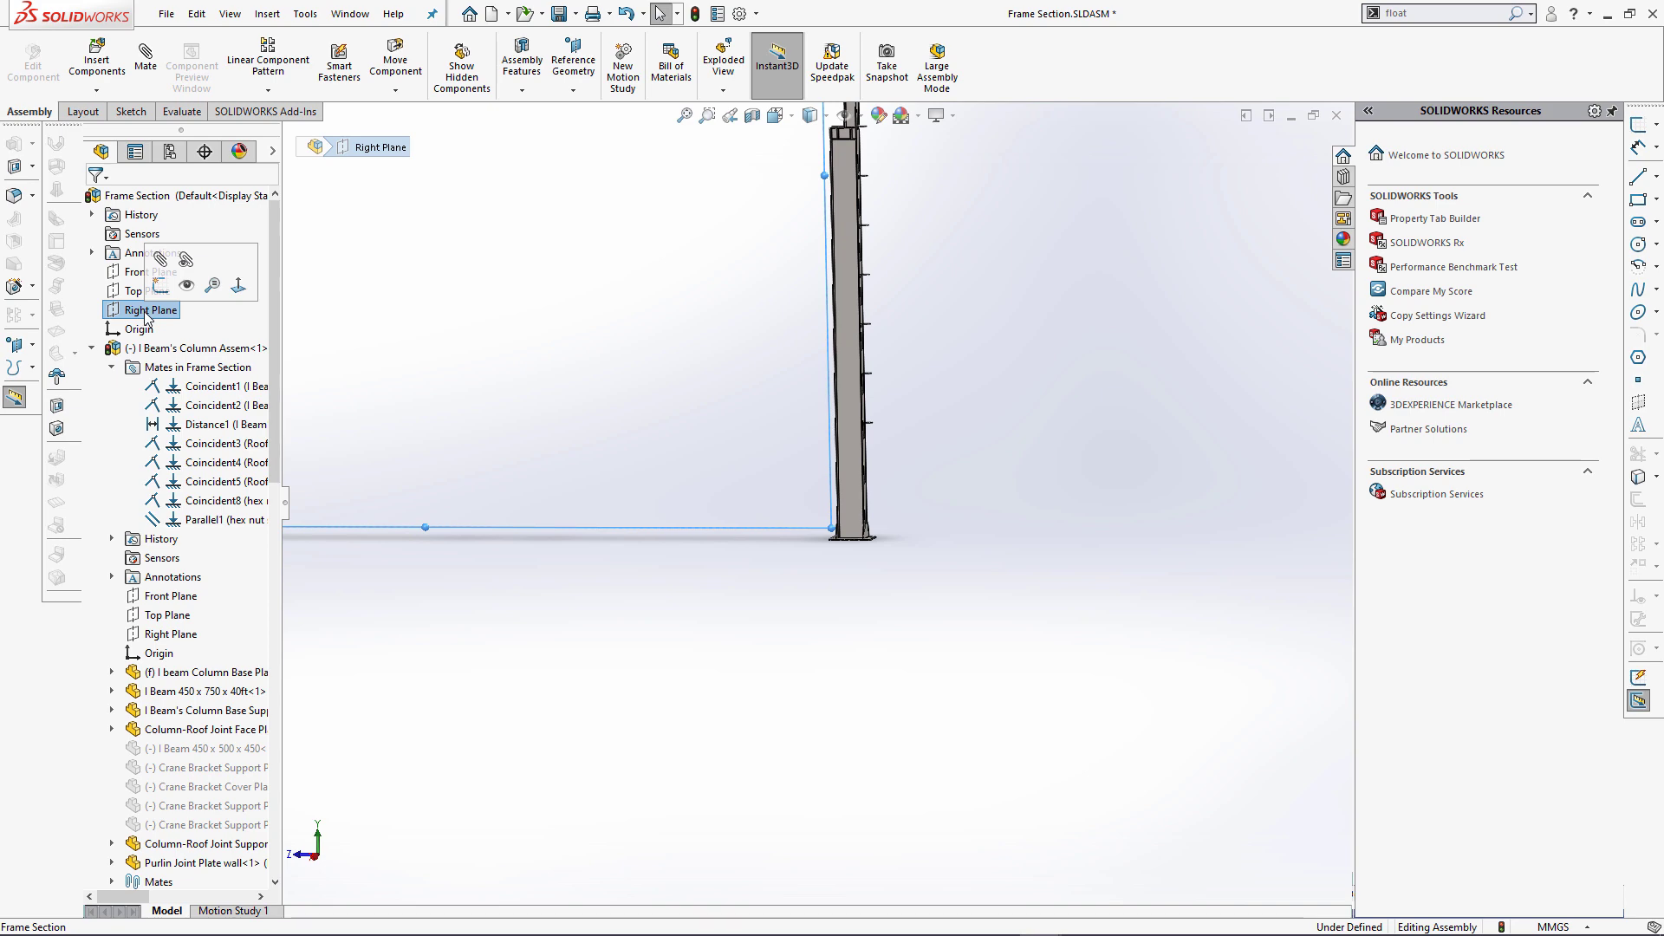
{"action": "scroll", "coordinate": [163, 372], "scroll_direction": "down", "scroll_amount": 8}
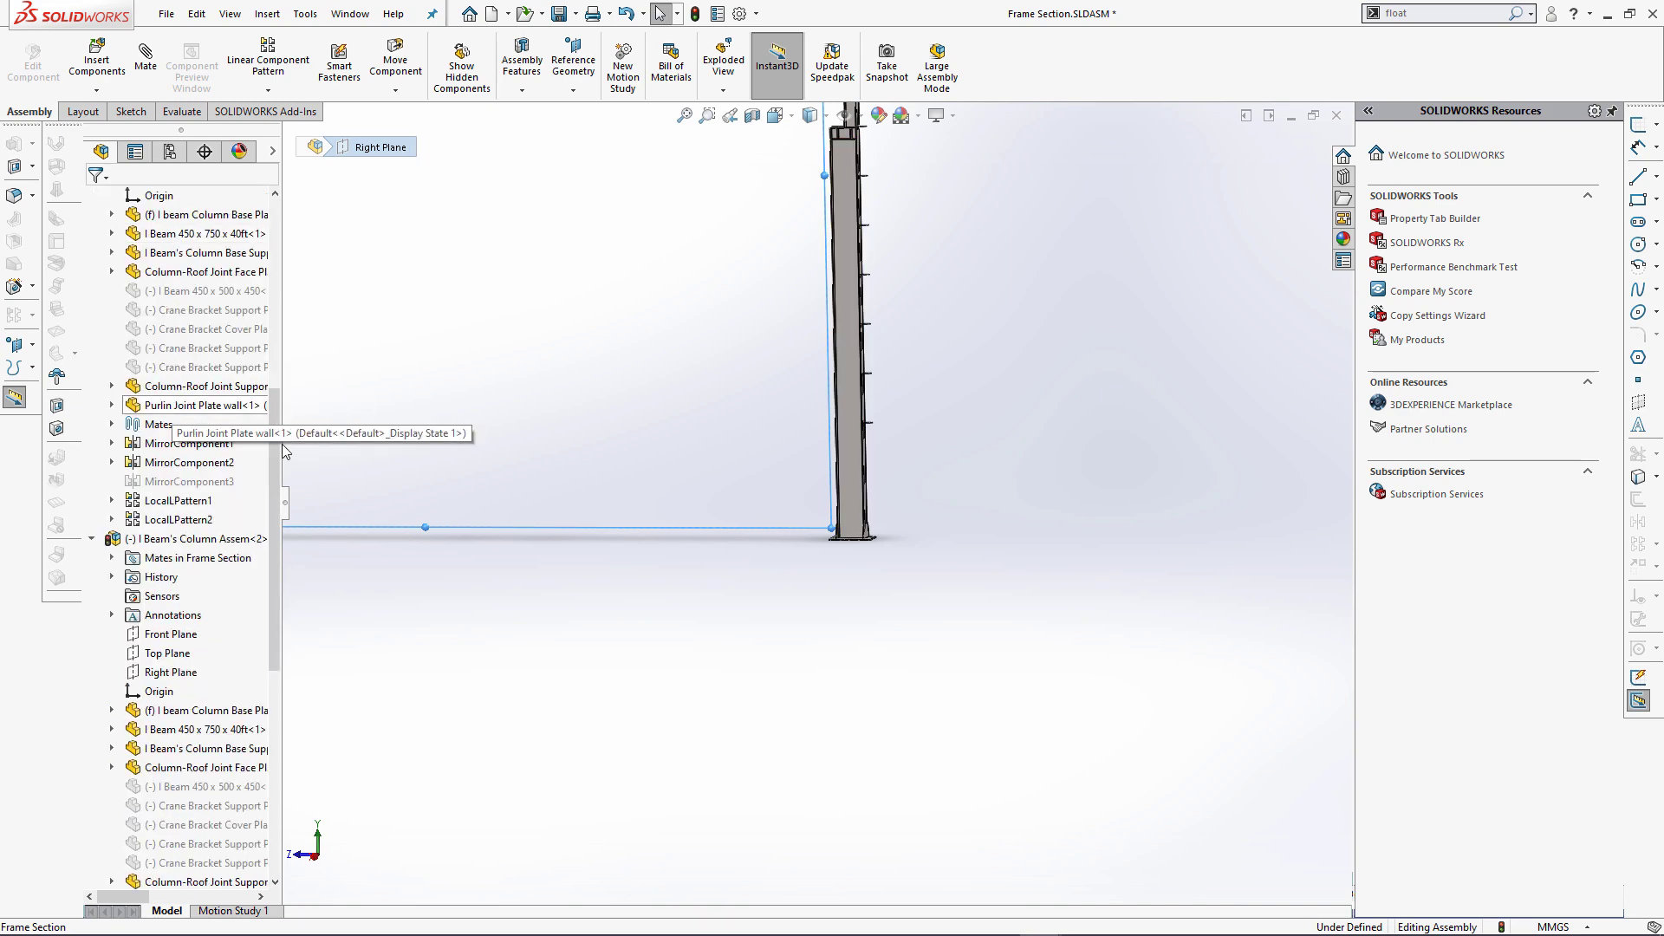
{"action": "left_click", "coordinate": [582, 669]}
{"action": "scroll", "coordinate": [582, 669], "scroll_direction": "up", "scroll_amount": 2}
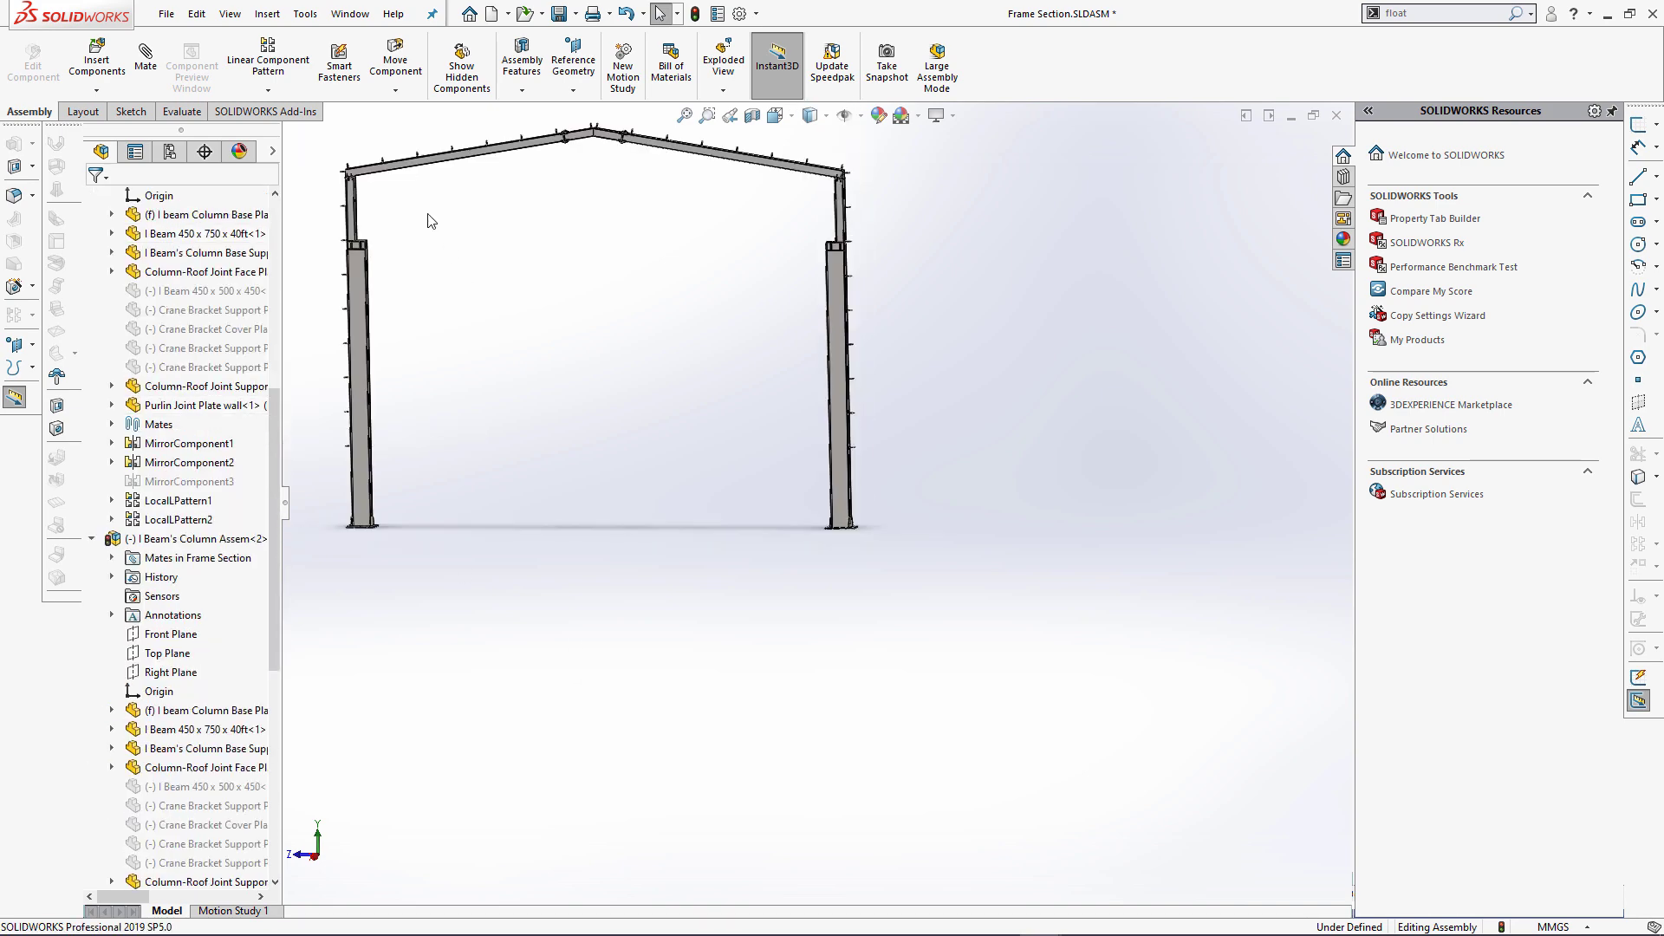
Open the CAD+ Toolbar+ configuration
{"action": "left_click", "coordinate": [306, 13]}
{"action": "mouse_move", "coordinate": [401, 121]}
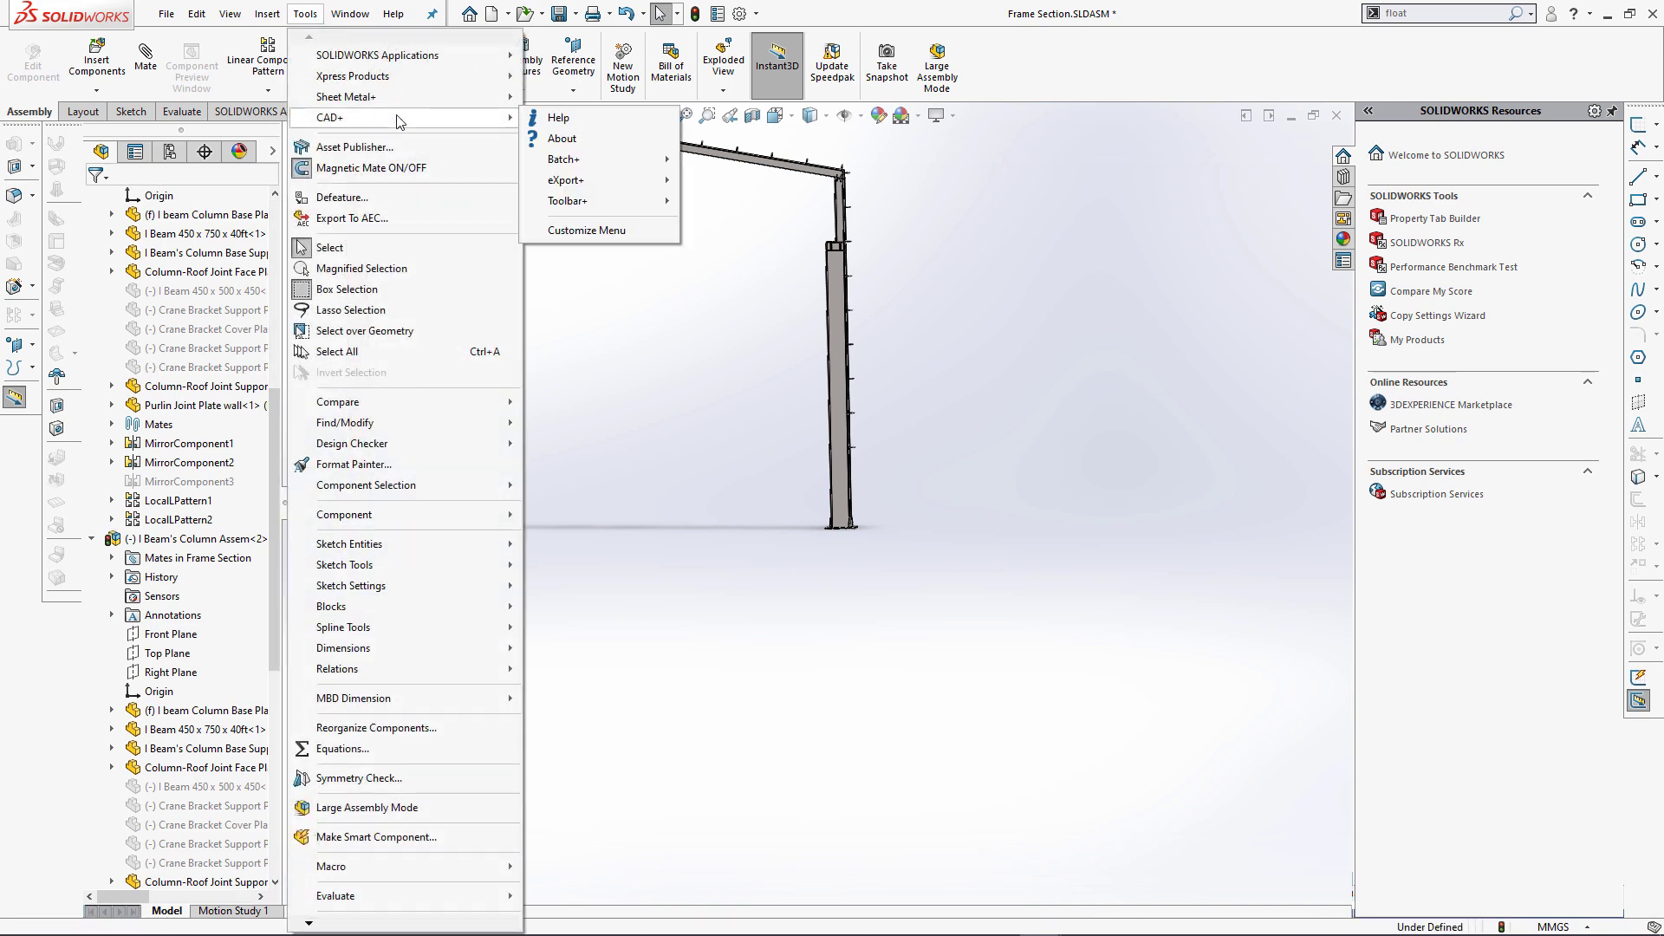
{"action": "mouse_move", "coordinate": [630, 201]}
{"action": "left_click", "coordinate": [728, 202]}
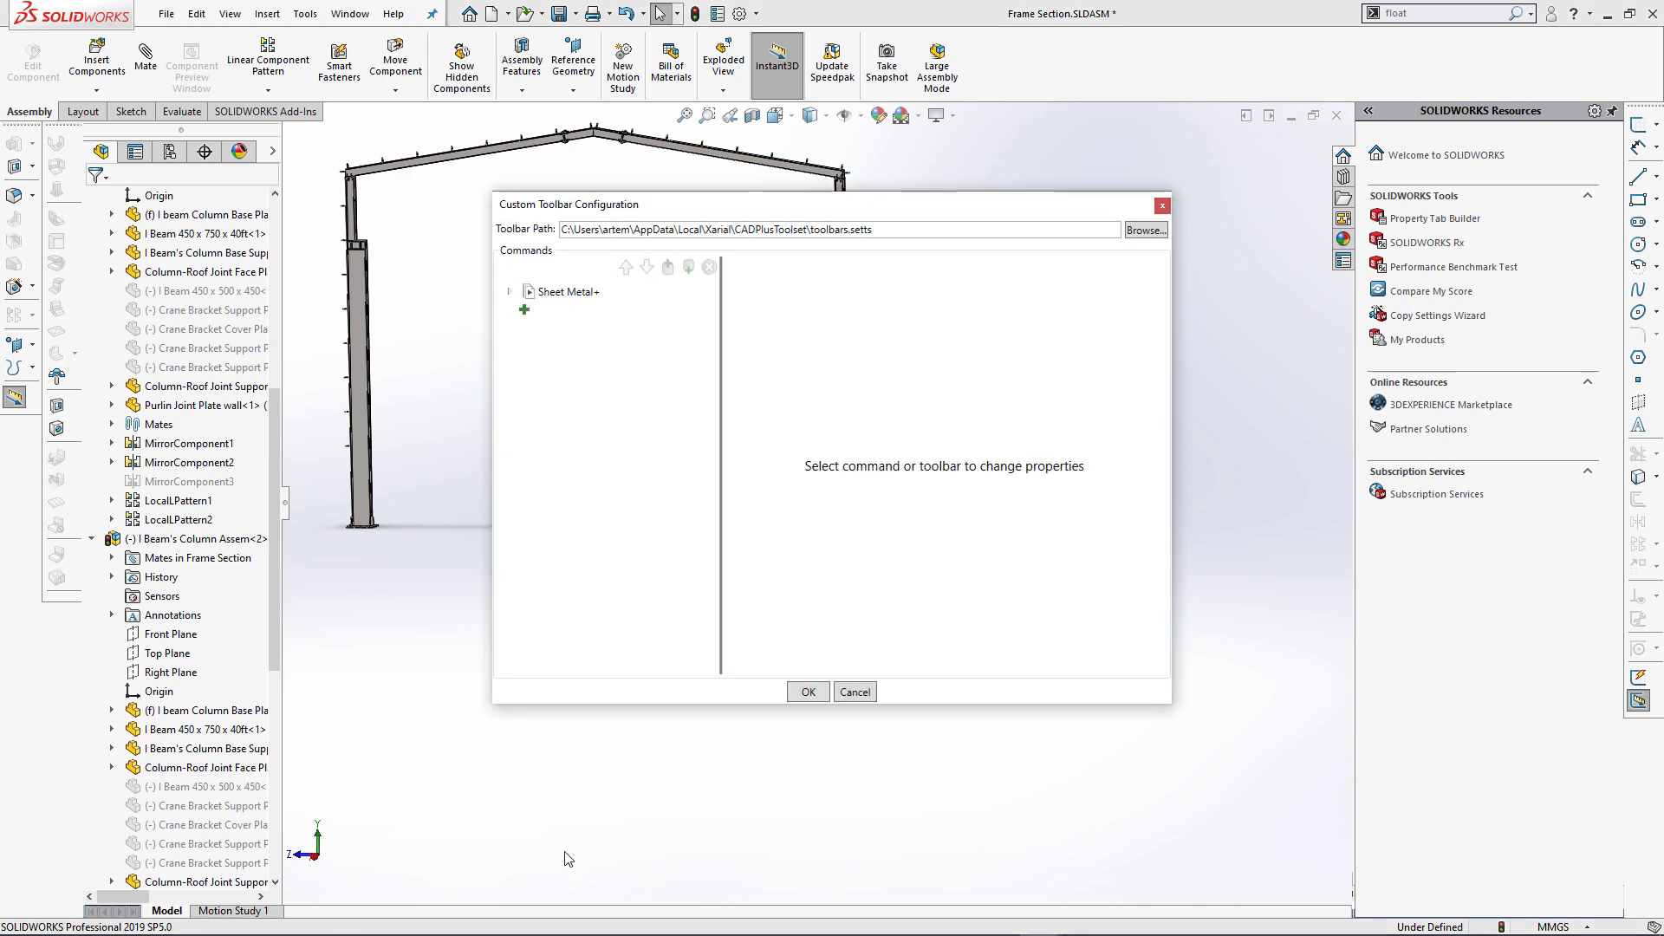
Add SelectPlane.swp as a command in a new toolbar titled Features+
{"action": "key", "text": "alt+Tab"}
{"action": "left_click_drag", "start_coordinate": [651, 193], "coordinate": [1241, 170]}
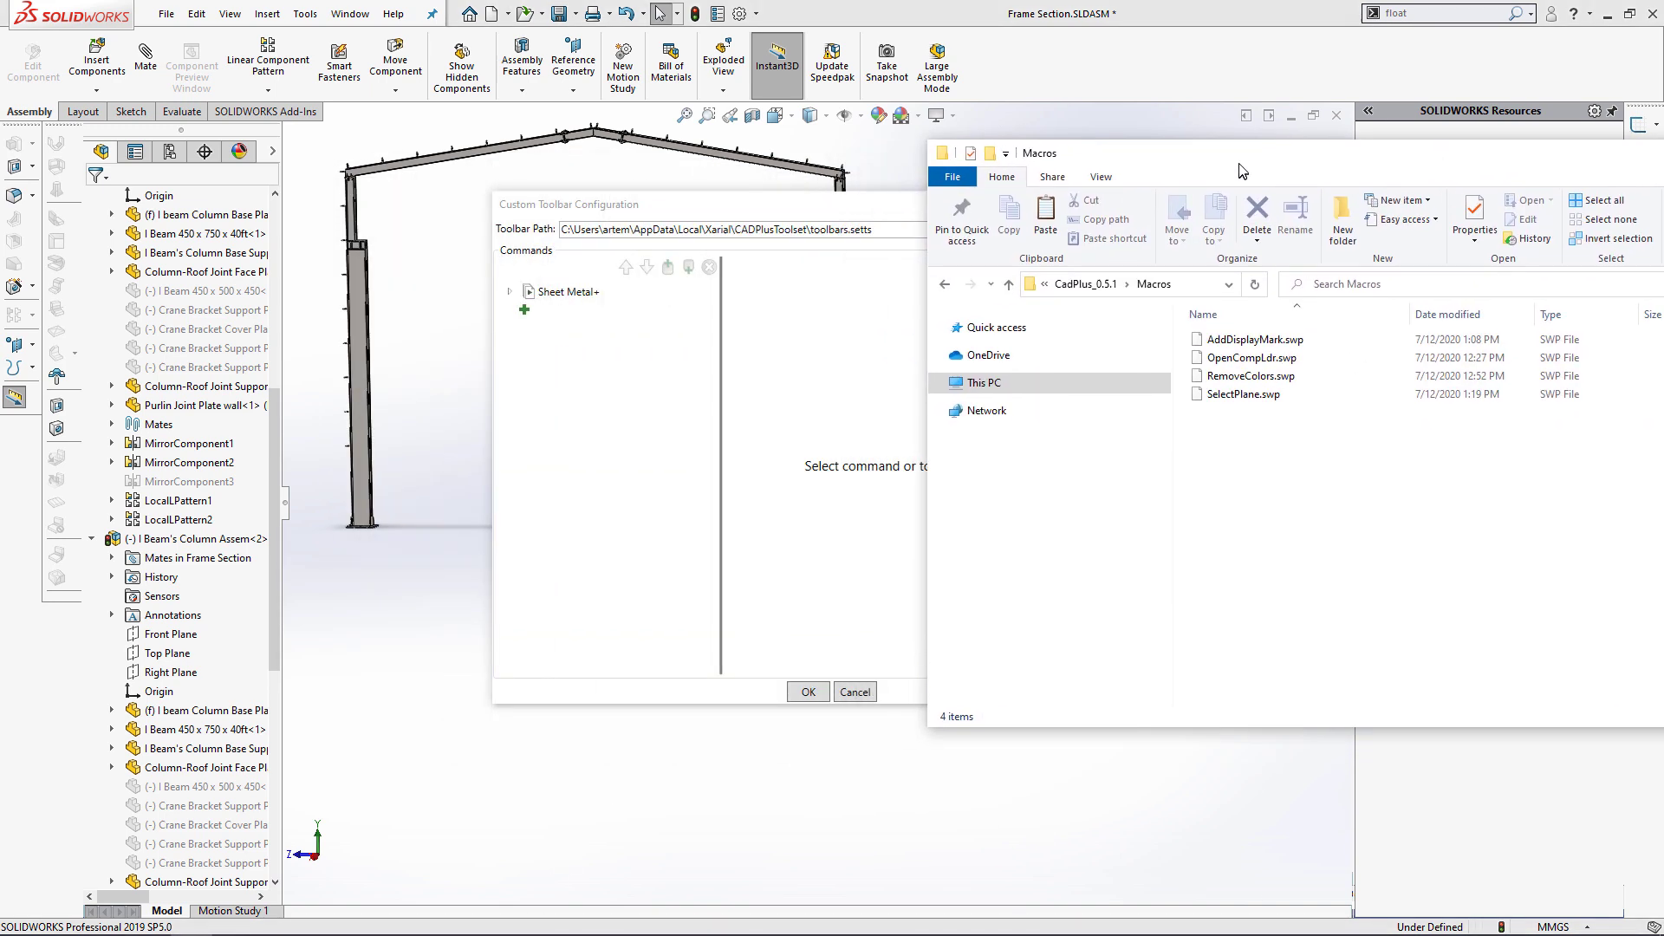
{"action": "left_click_drag", "start_coordinate": [1243, 394], "coordinate": [524, 313]}
{"action": "left_click", "coordinate": [561, 314]}
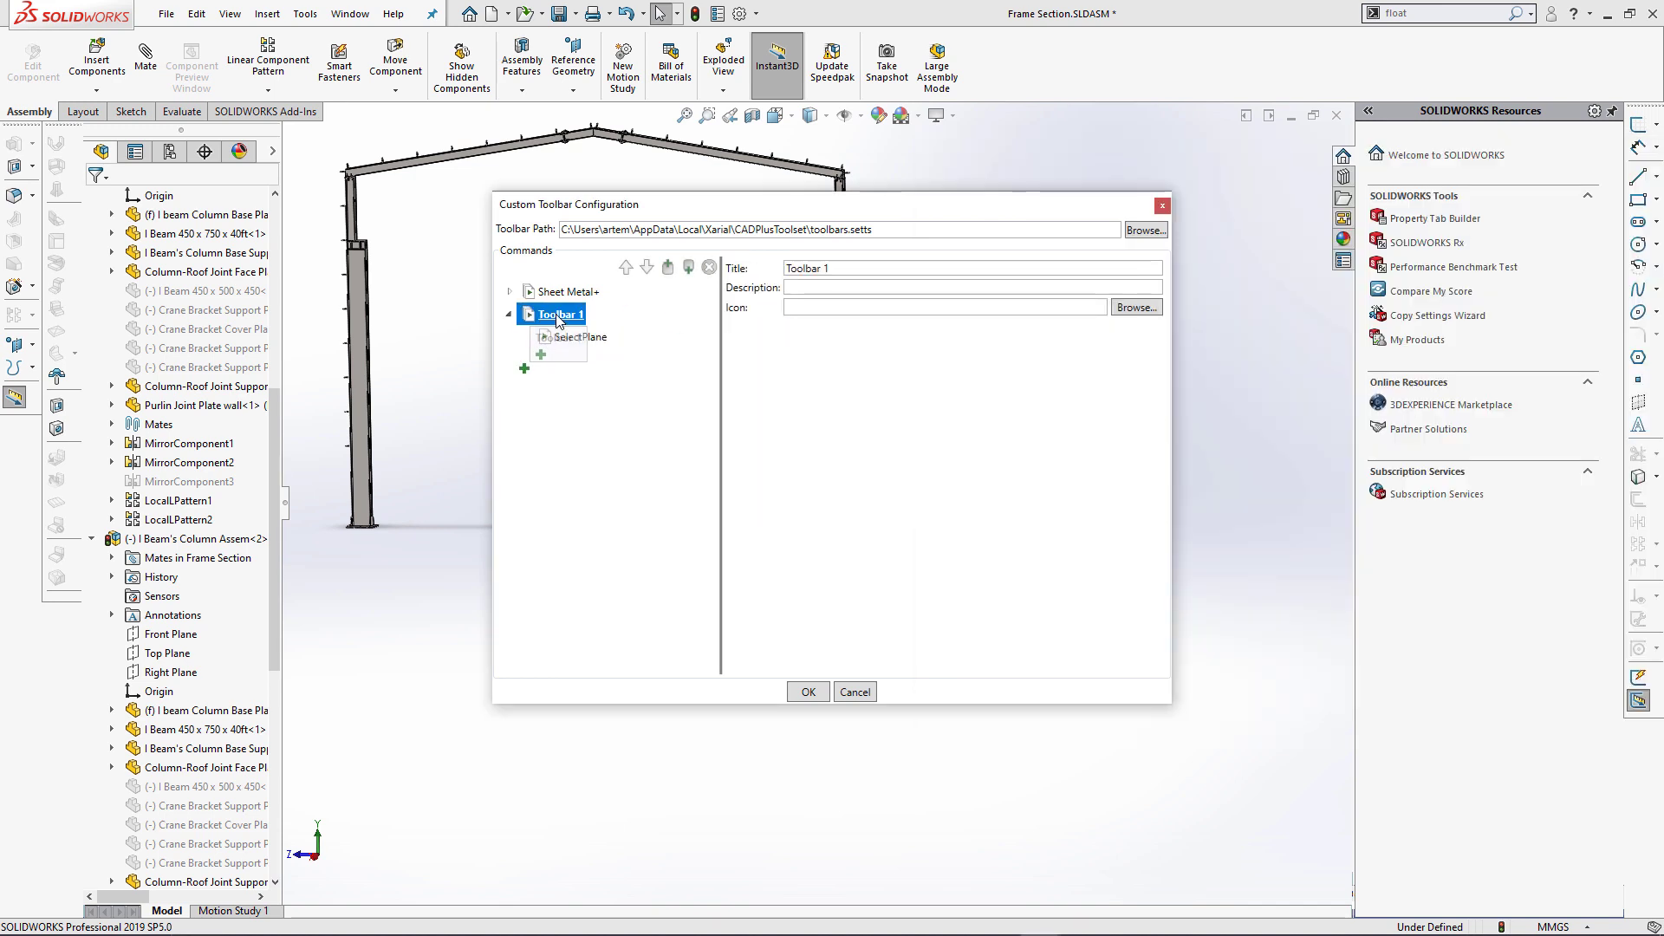
{"action": "left_click_drag", "start_coordinate": [832, 269], "coordinate": [741, 275]}
{"action": "type", "text": "Features+"}
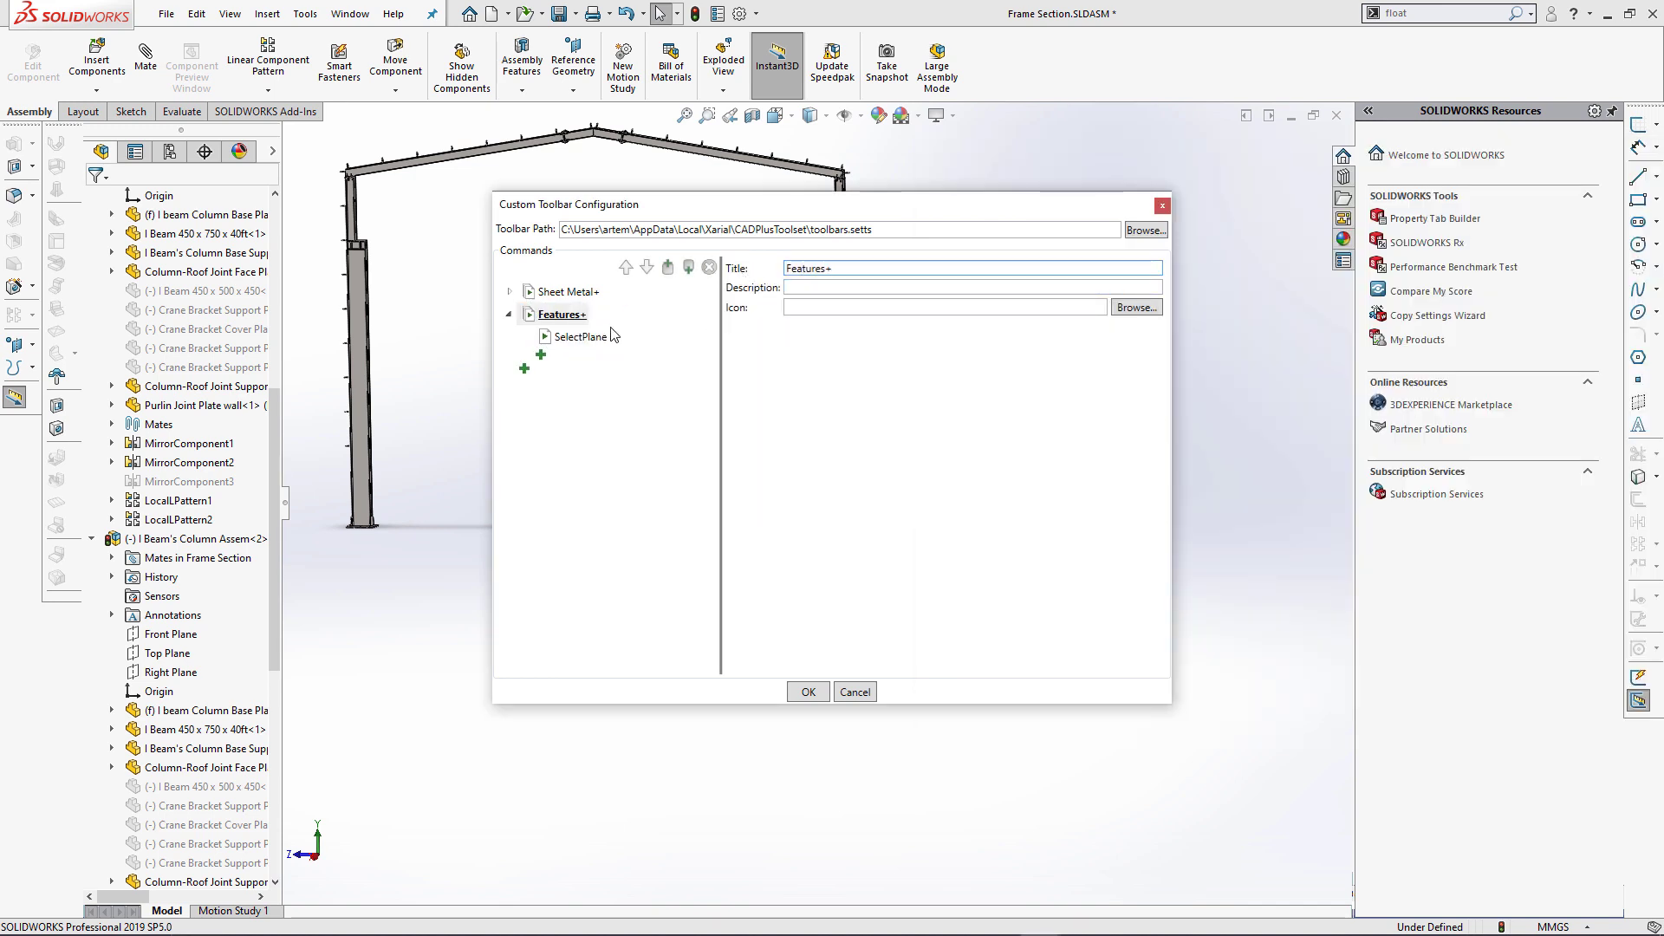
Rename the SelectPlane command to Front and set its Arguments to FRONT
{"action": "left_click", "coordinate": [581, 336]}
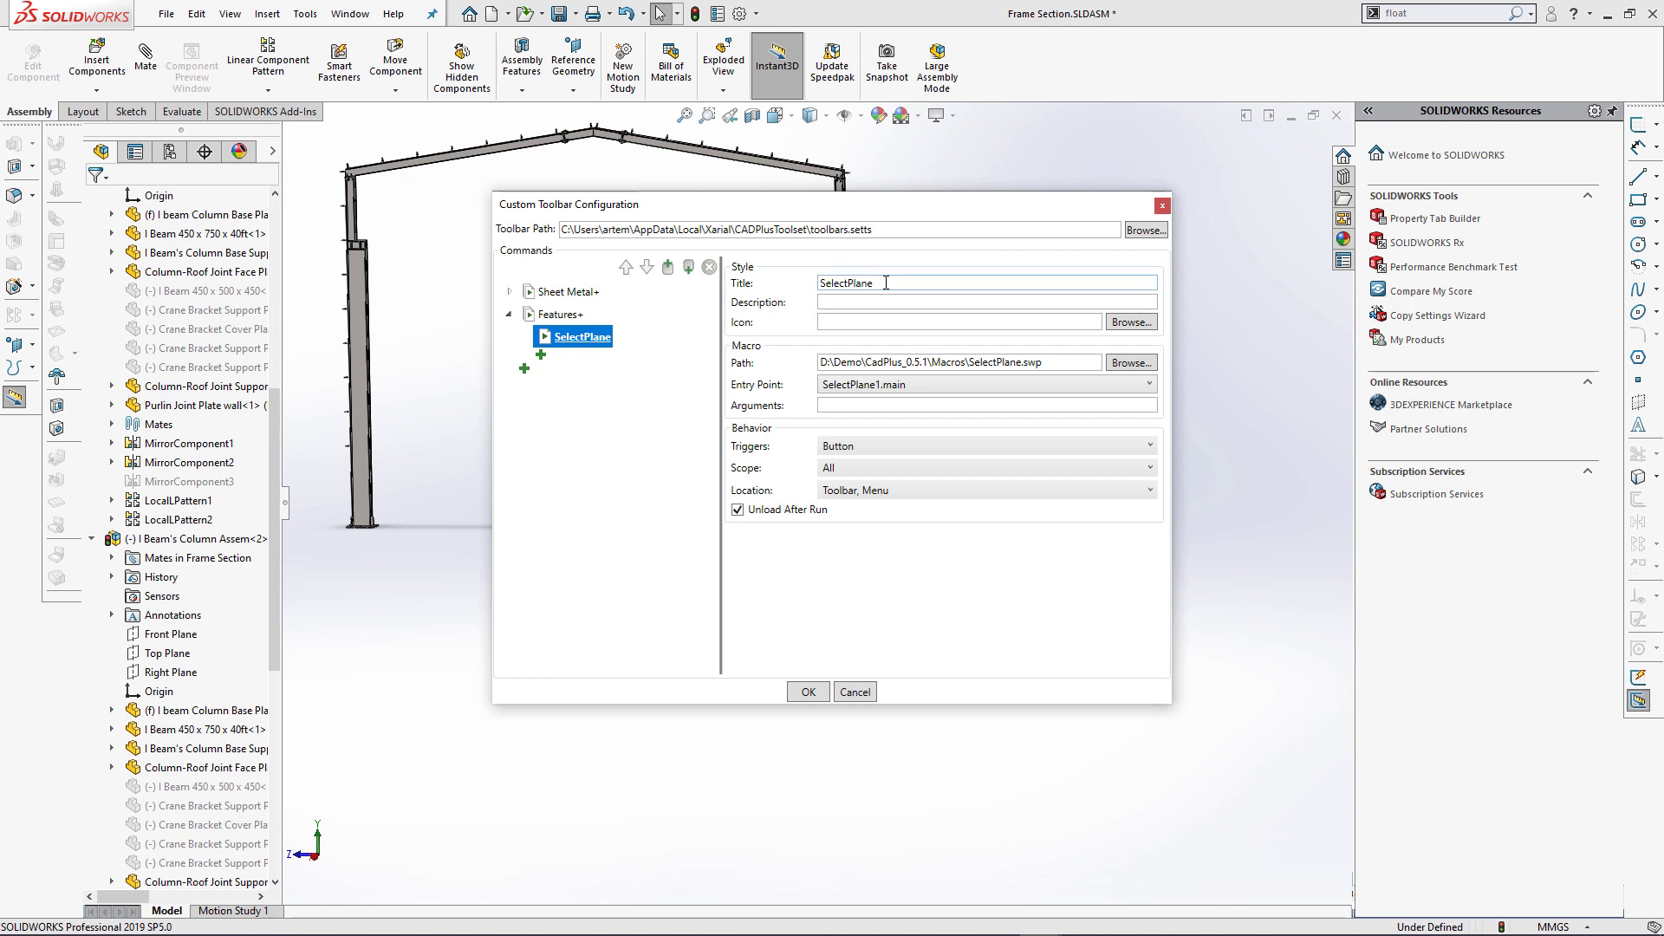
{"action": "left_click_drag", "start_coordinate": [886, 283], "coordinate": [776, 284]}
{"action": "type", "text": "Front"}
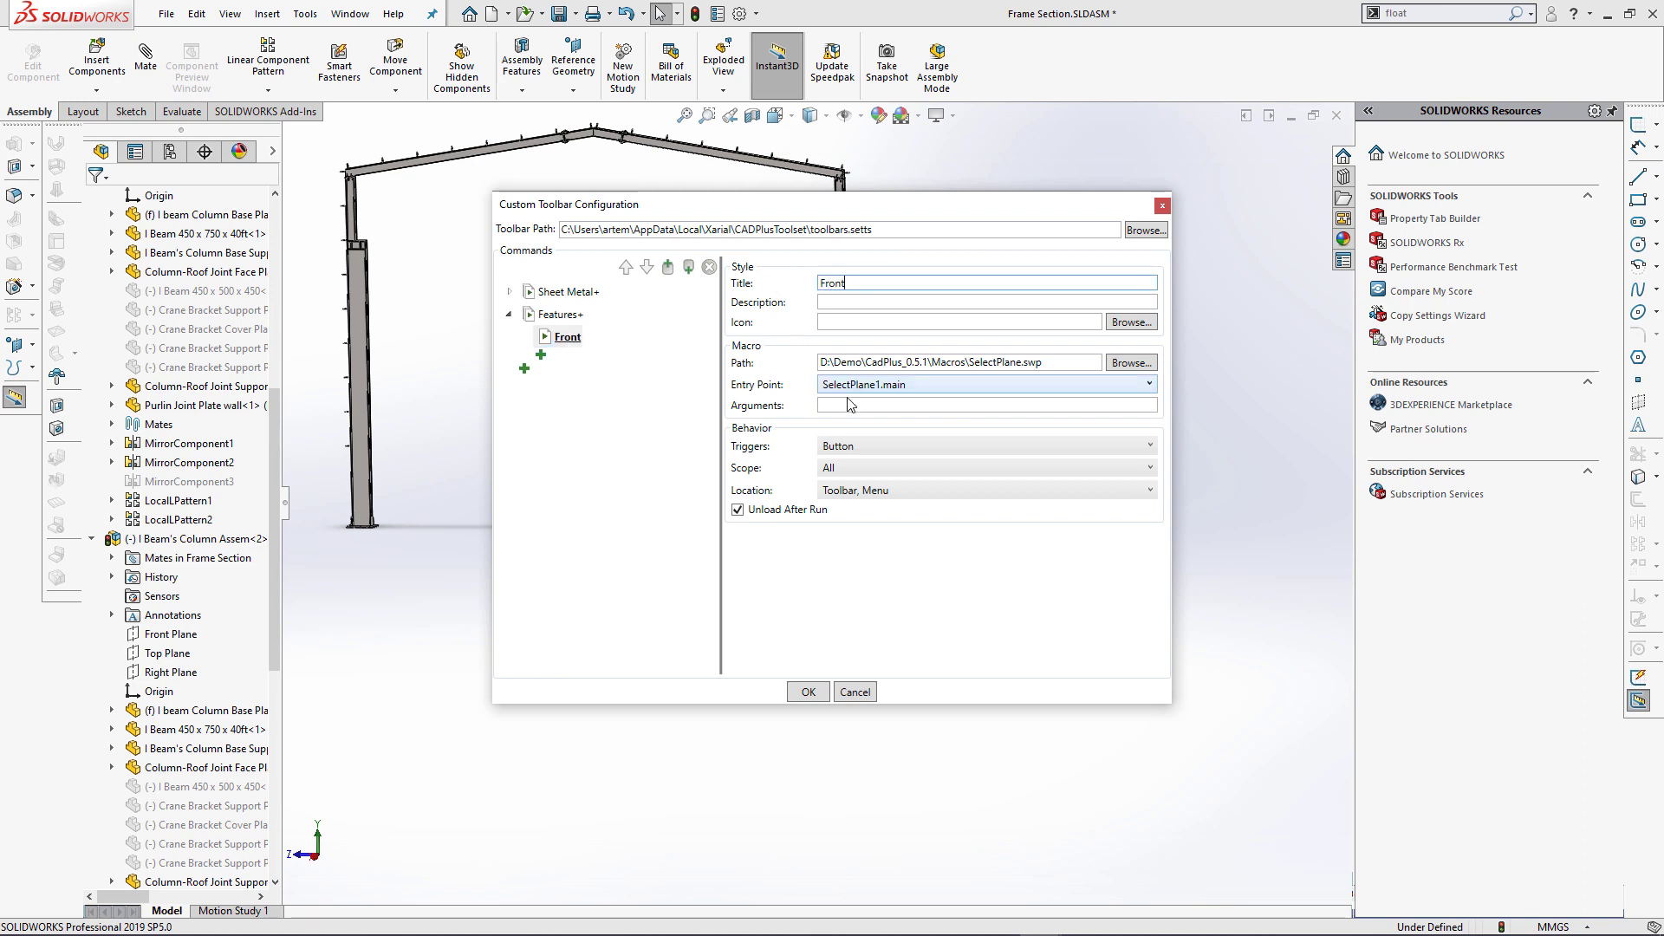
{"action": "left_click", "coordinate": [852, 405]}
{"action": "type", "text": "FRONT"}
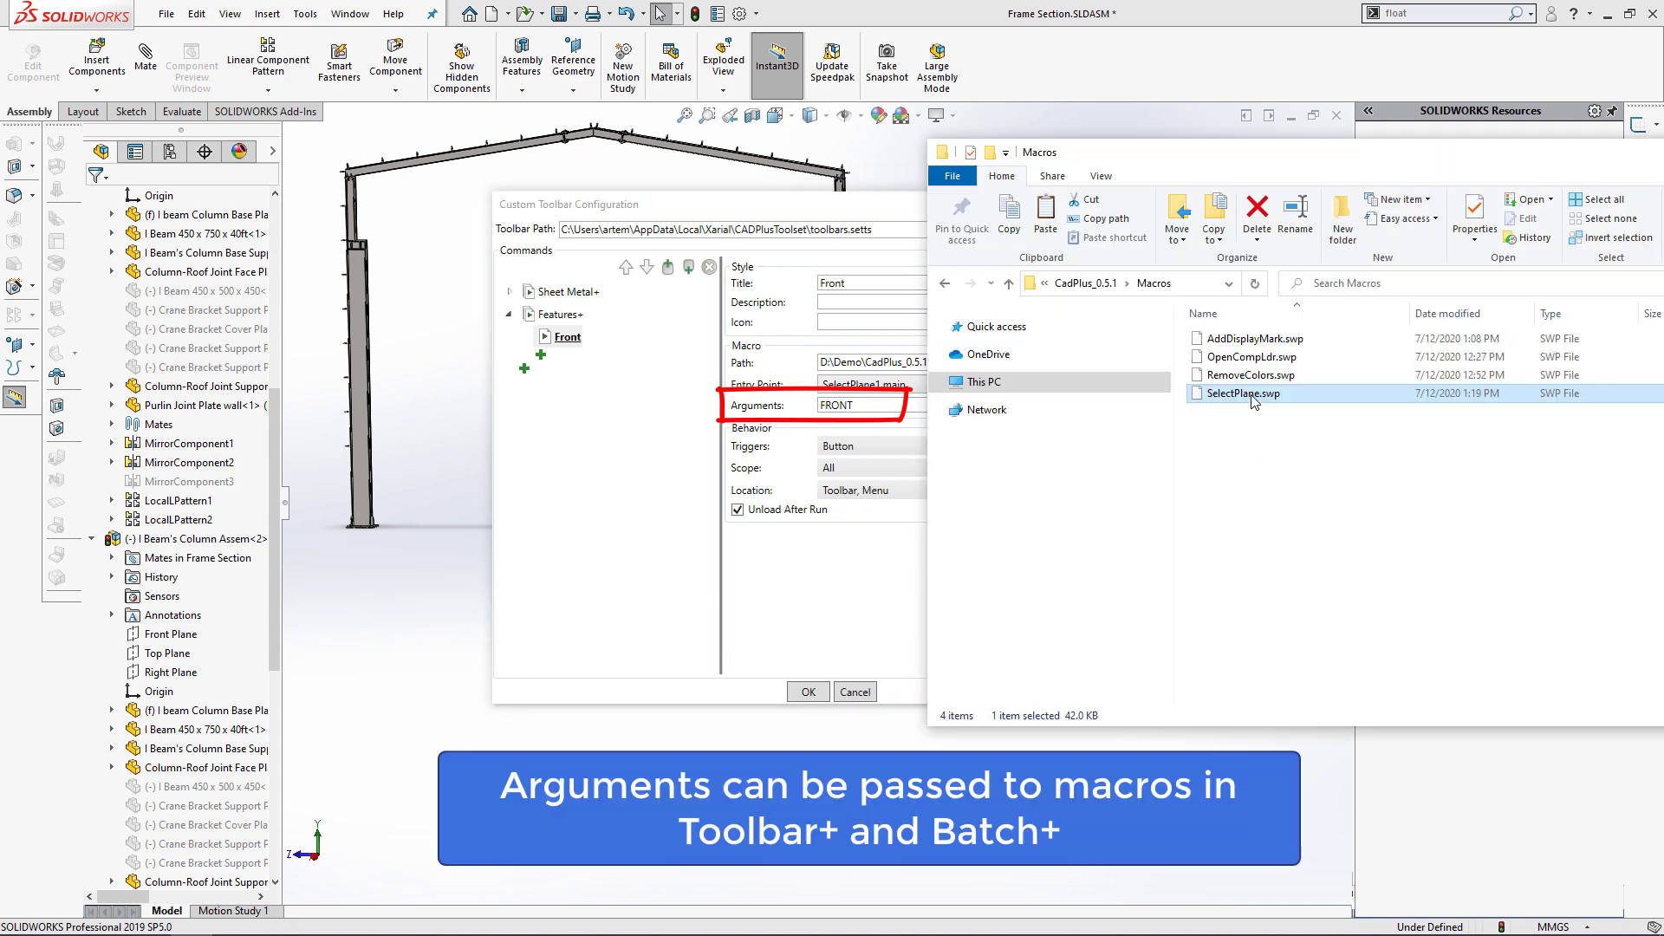
Add two more SelectPlane.swp commands and rename the first one Top
{"action": "left_click_drag", "start_coordinate": [1254, 401], "coordinate": [564, 328]}
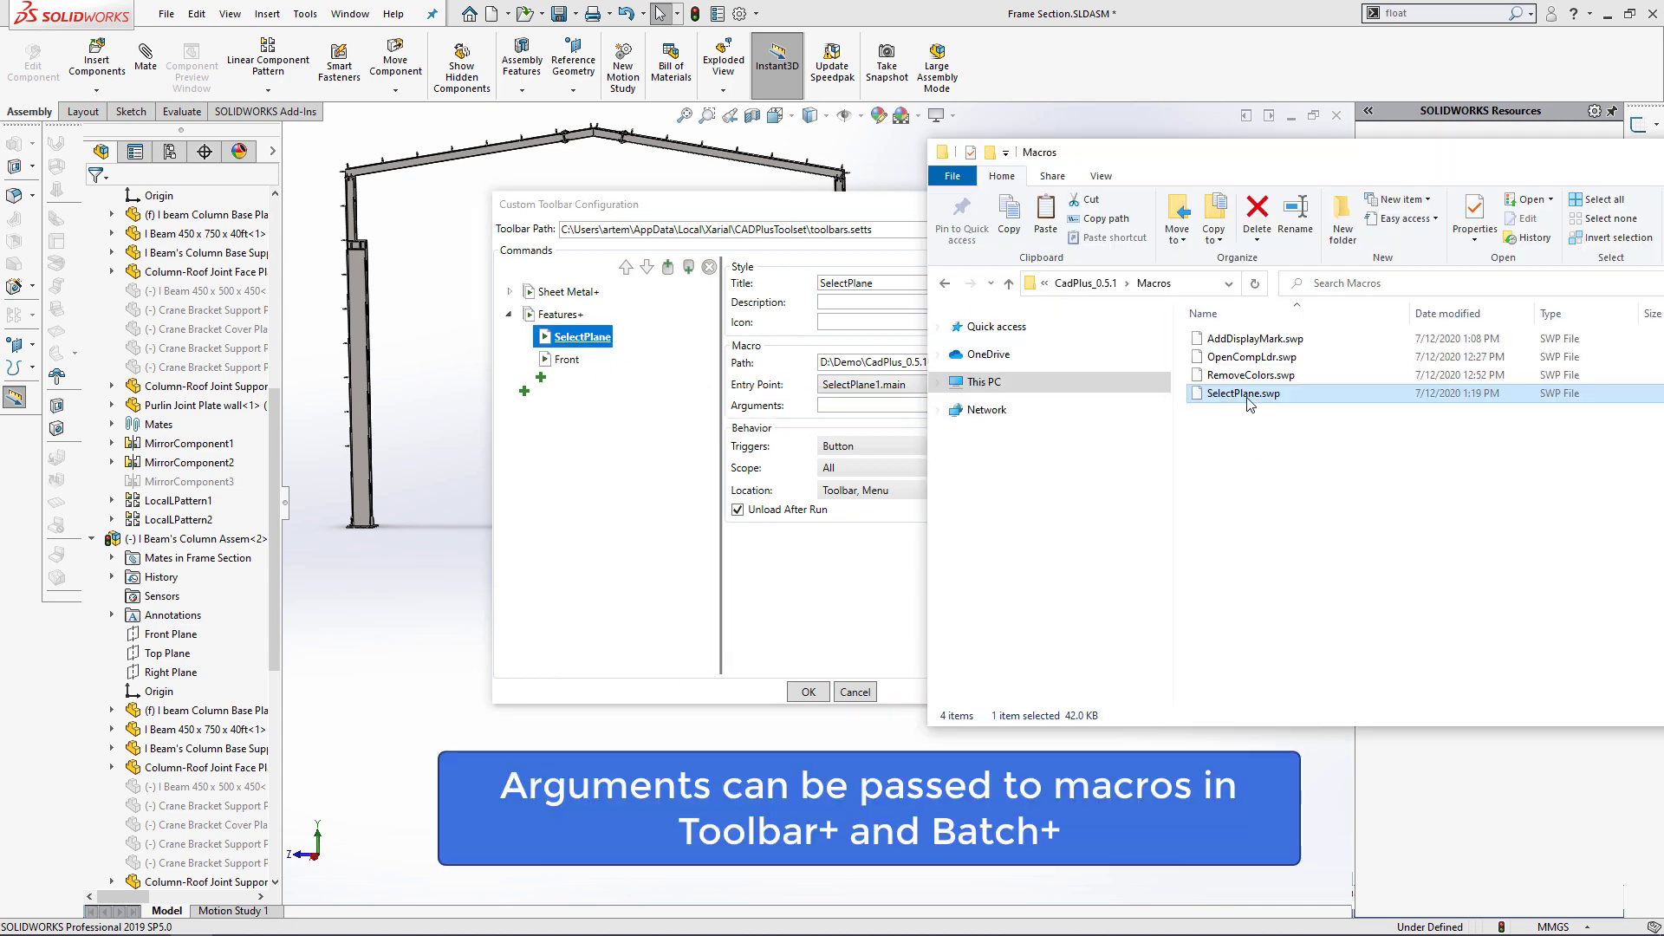
{"action": "left_click_drag", "start_coordinate": [1248, 403], "coordinate": [568, 334]}
{"action": "left_click", "coordinate": [891, 295]}
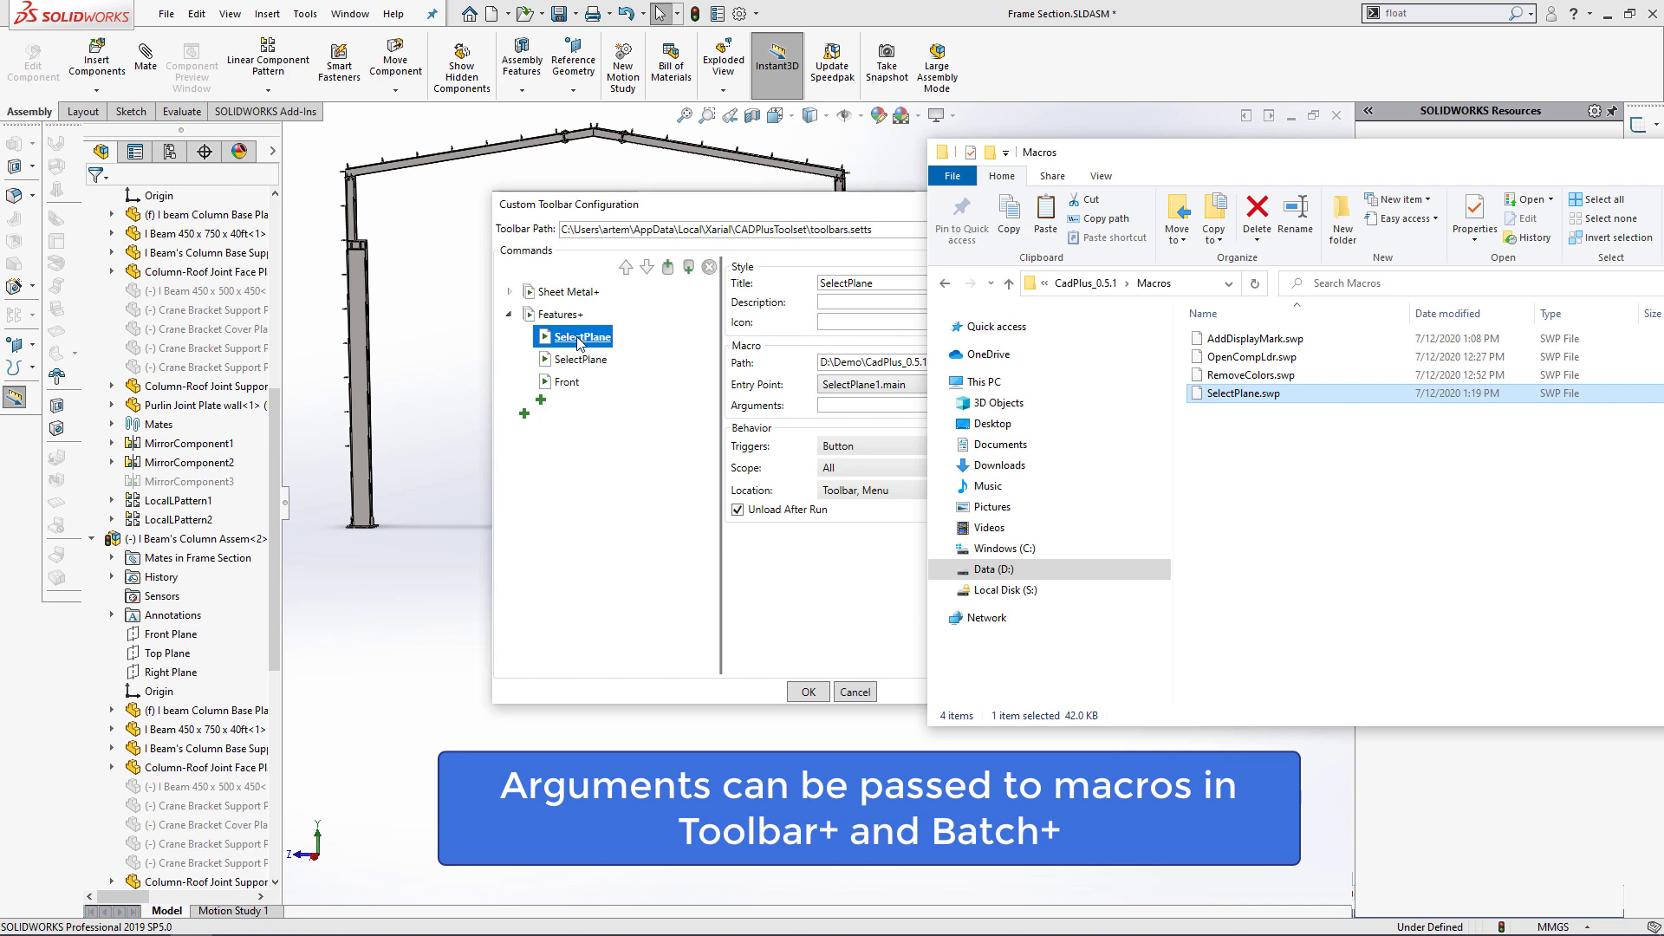
{"action": "double_click", "coordinate": [858, 283]}
{"action": "type", "text": "Top"}
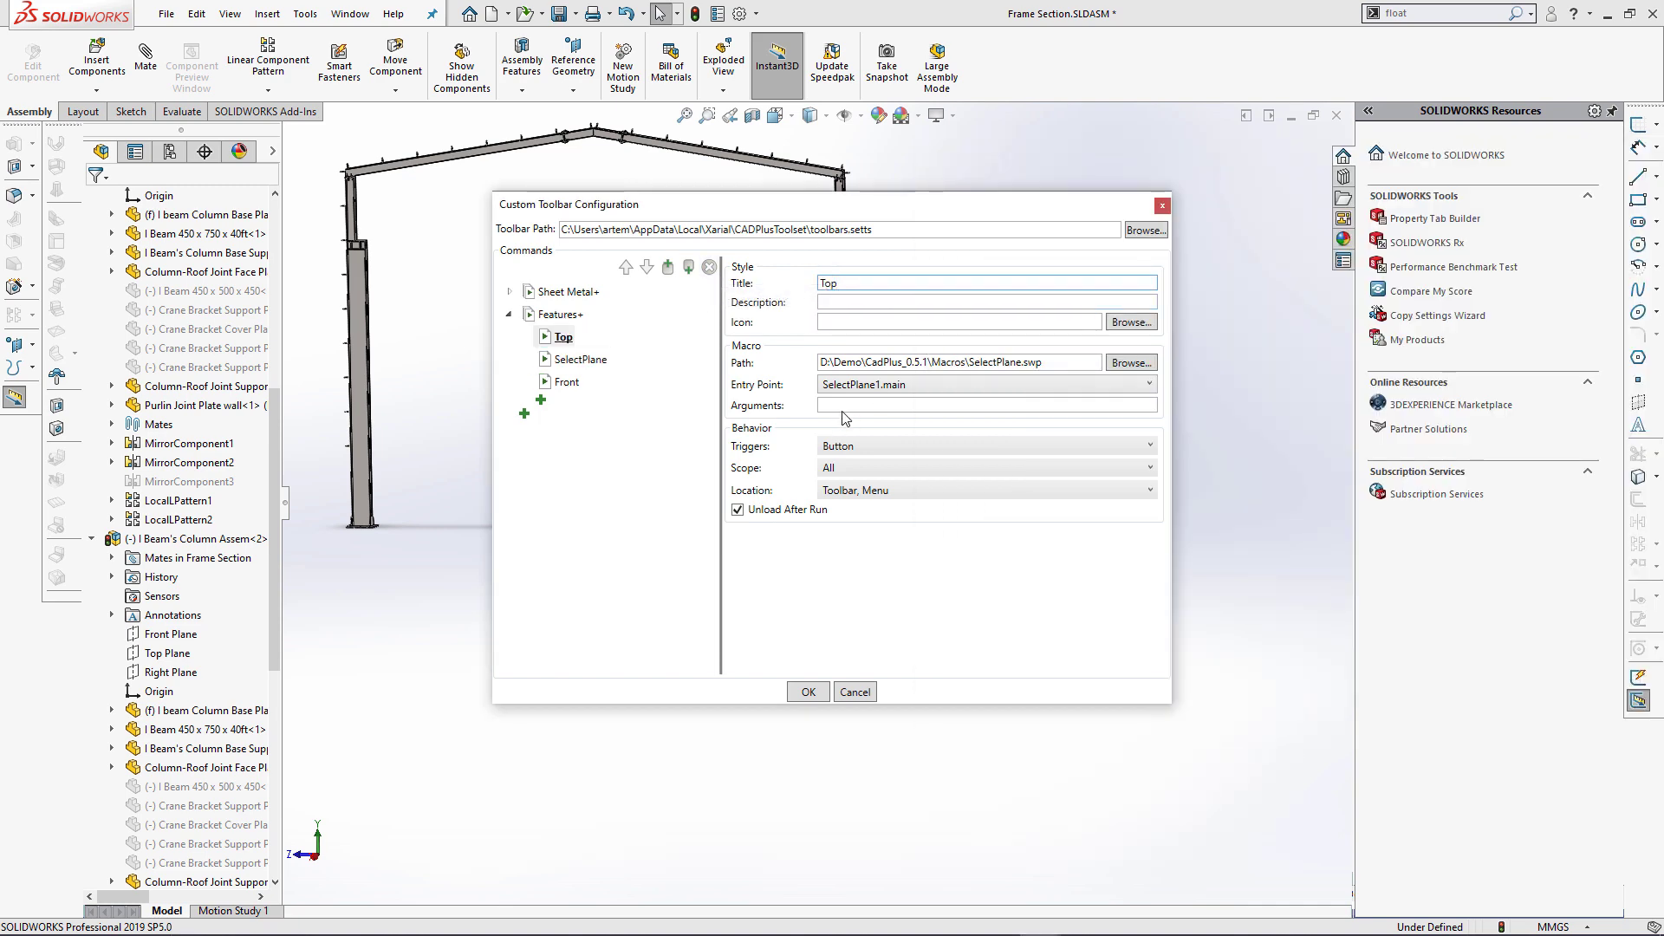
{"action": "left_click", "coordinate": [846, 407]}
Rename the other SelectPlane command to Right with argument RIGHT, then review the Front command
{"action": "left_click", "coordinate": [577, 359]}
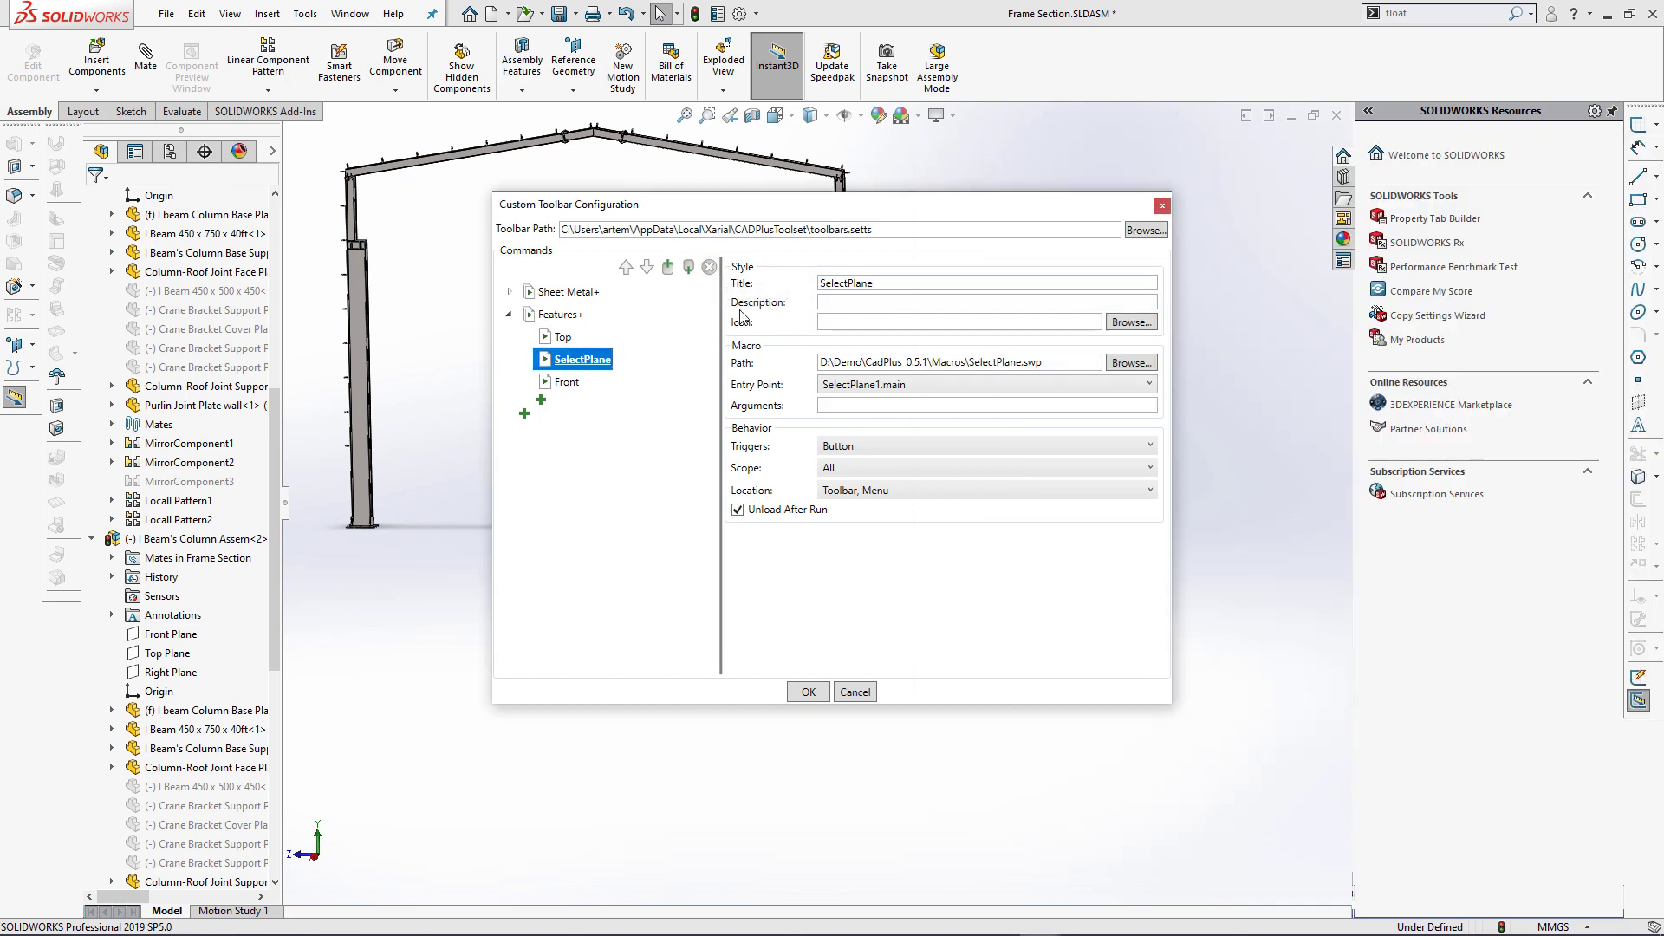
{"action": "left_click", "coordinate": [892, 280]}
{"action": "double_click", "coordinate": [892, 281]}
{"action": "type", "text": "Right"}
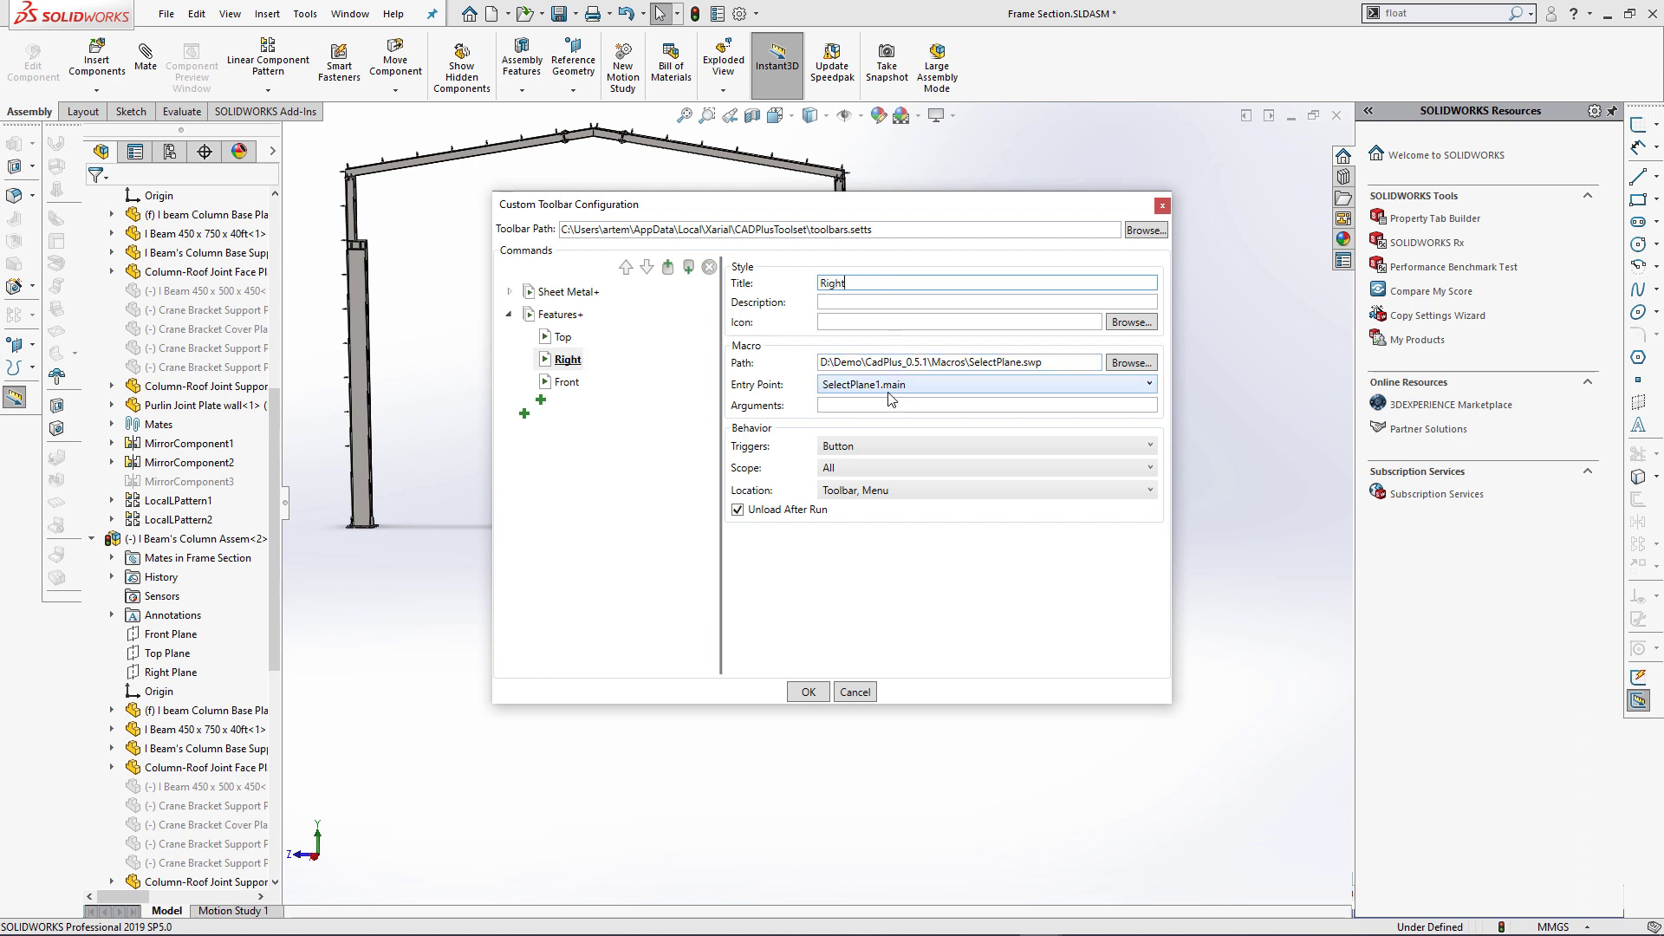
{"action": "left_click", "coordinate": [884, 403]}
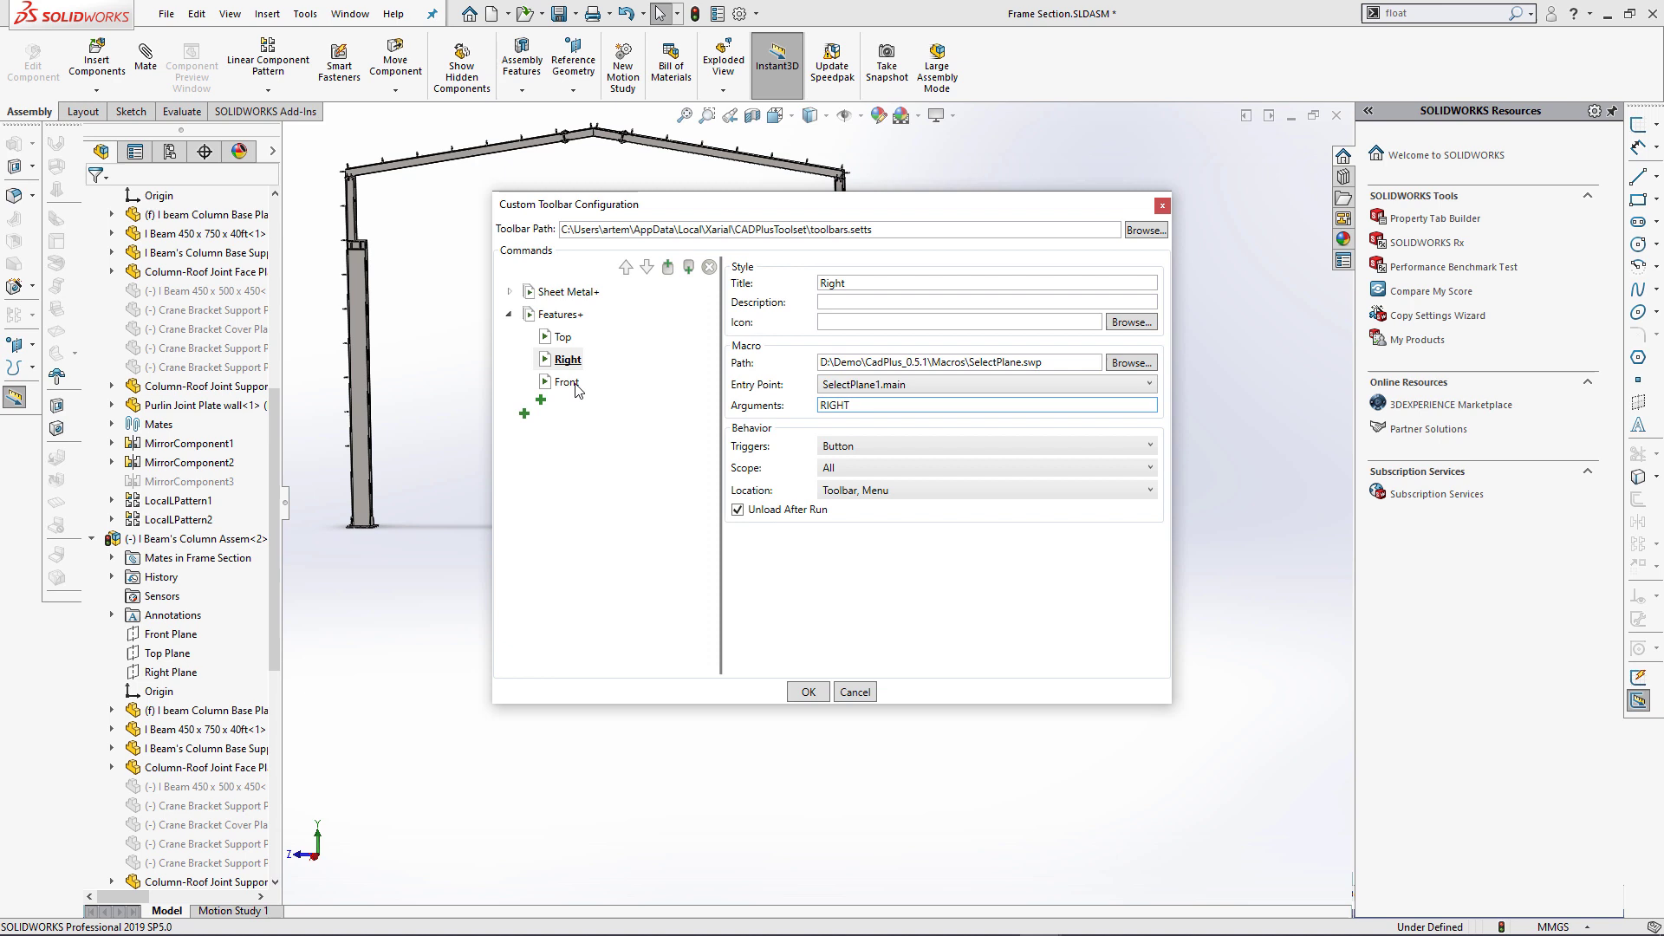
{"action": "left_click", "coordinate": [569, 382]}
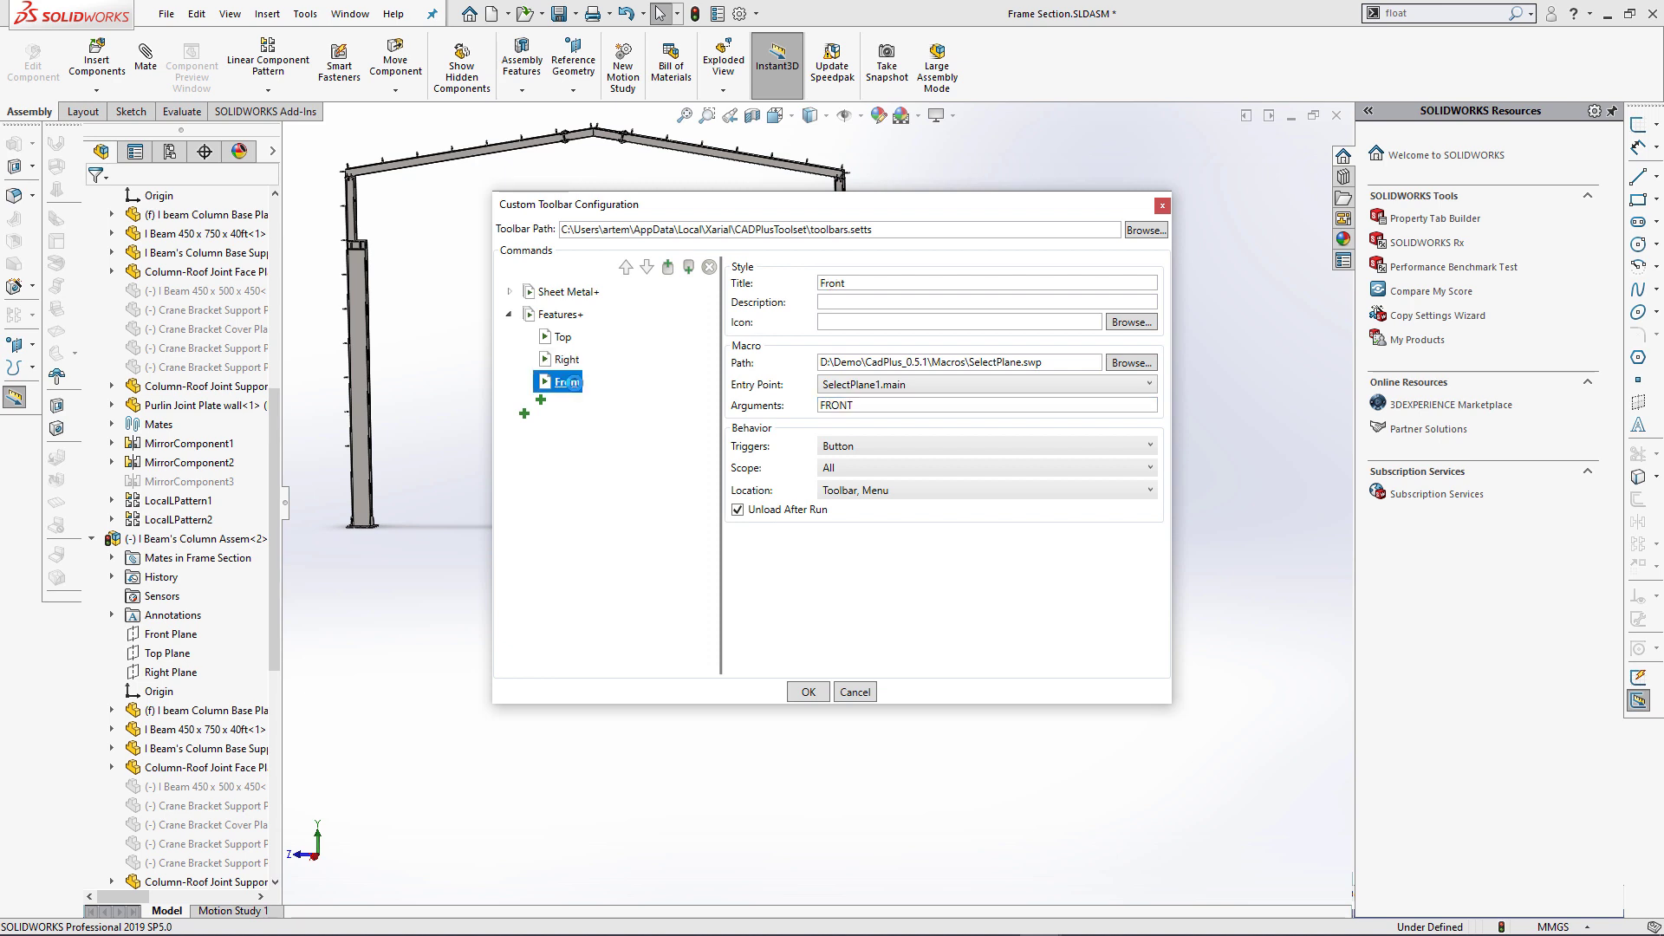
Save the toolbar configuration, acknowledge the restart notice, and display the Features+ toolbar
{"action": "left_click", "coordinate": [807, 691]}
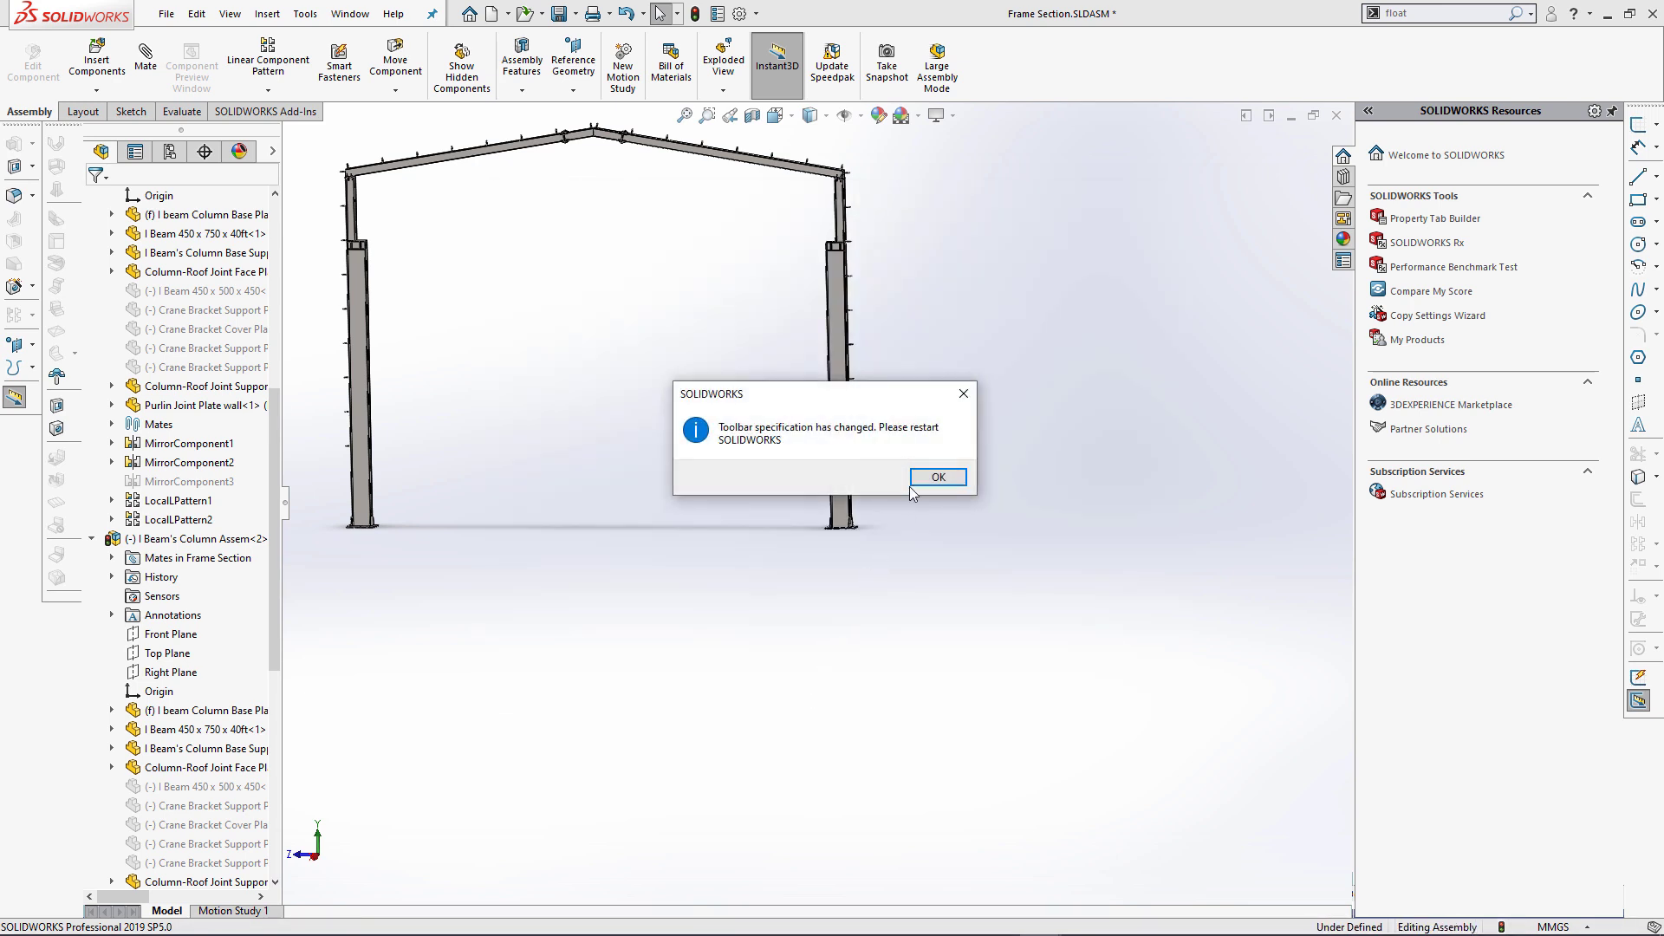
{"action": "left_click", "coordinate": [937, 482]}
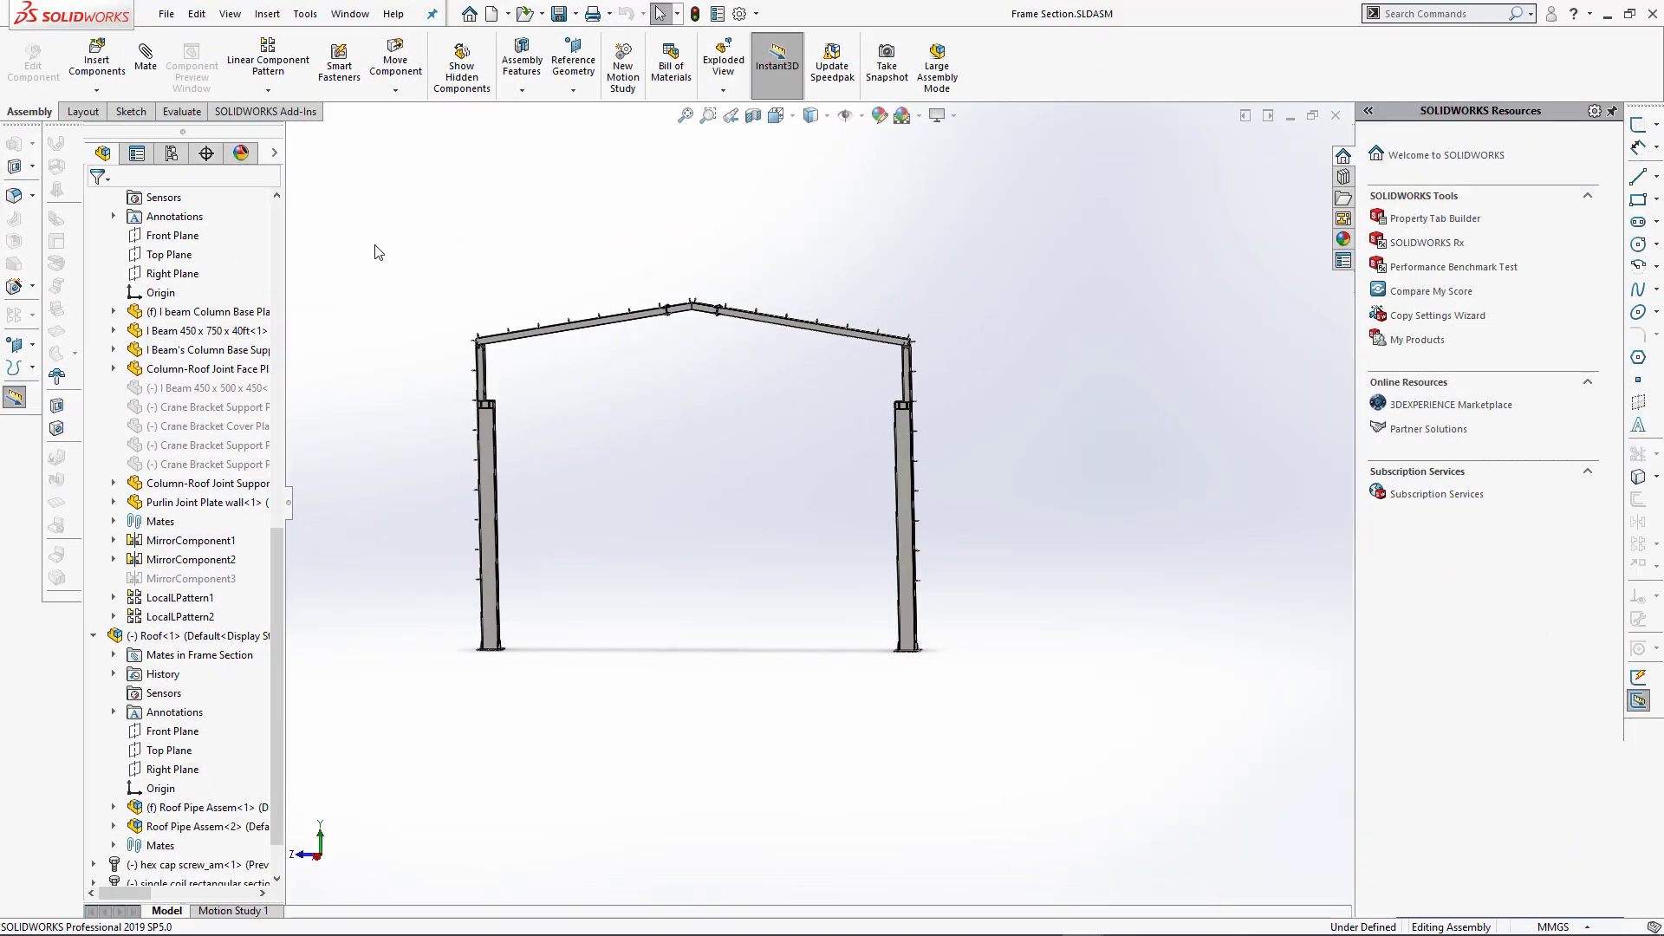
{"action": "right_click", "coordinate": [1099, 70]}
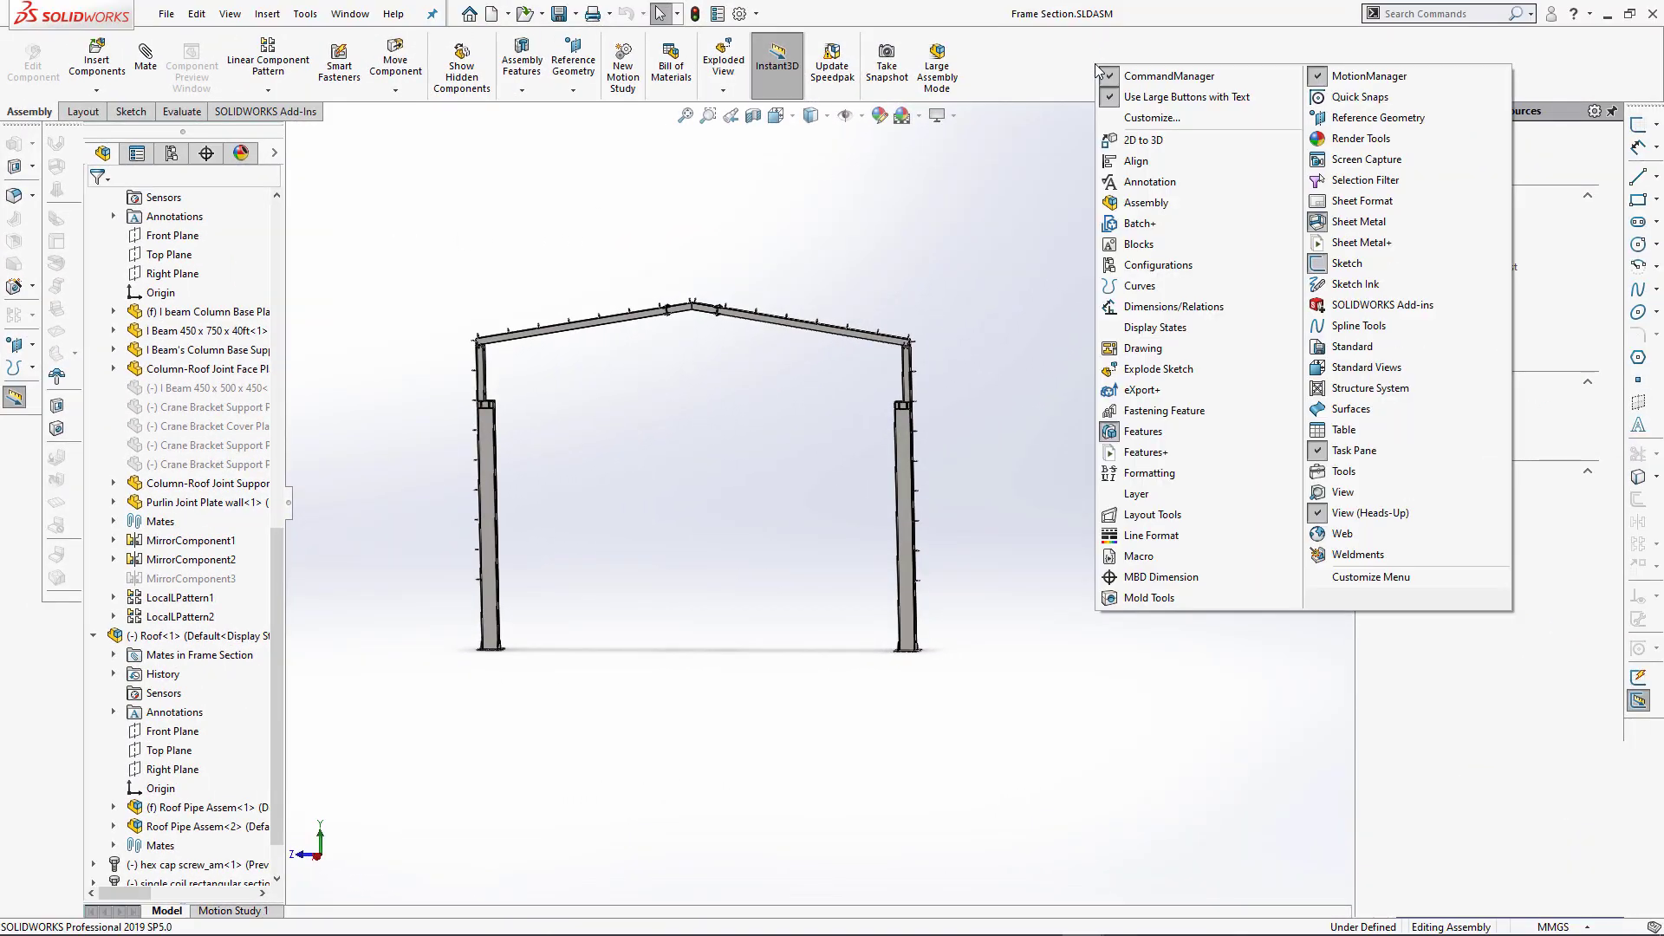
{"action": "left_click", "coordinate": [1144, 452]}
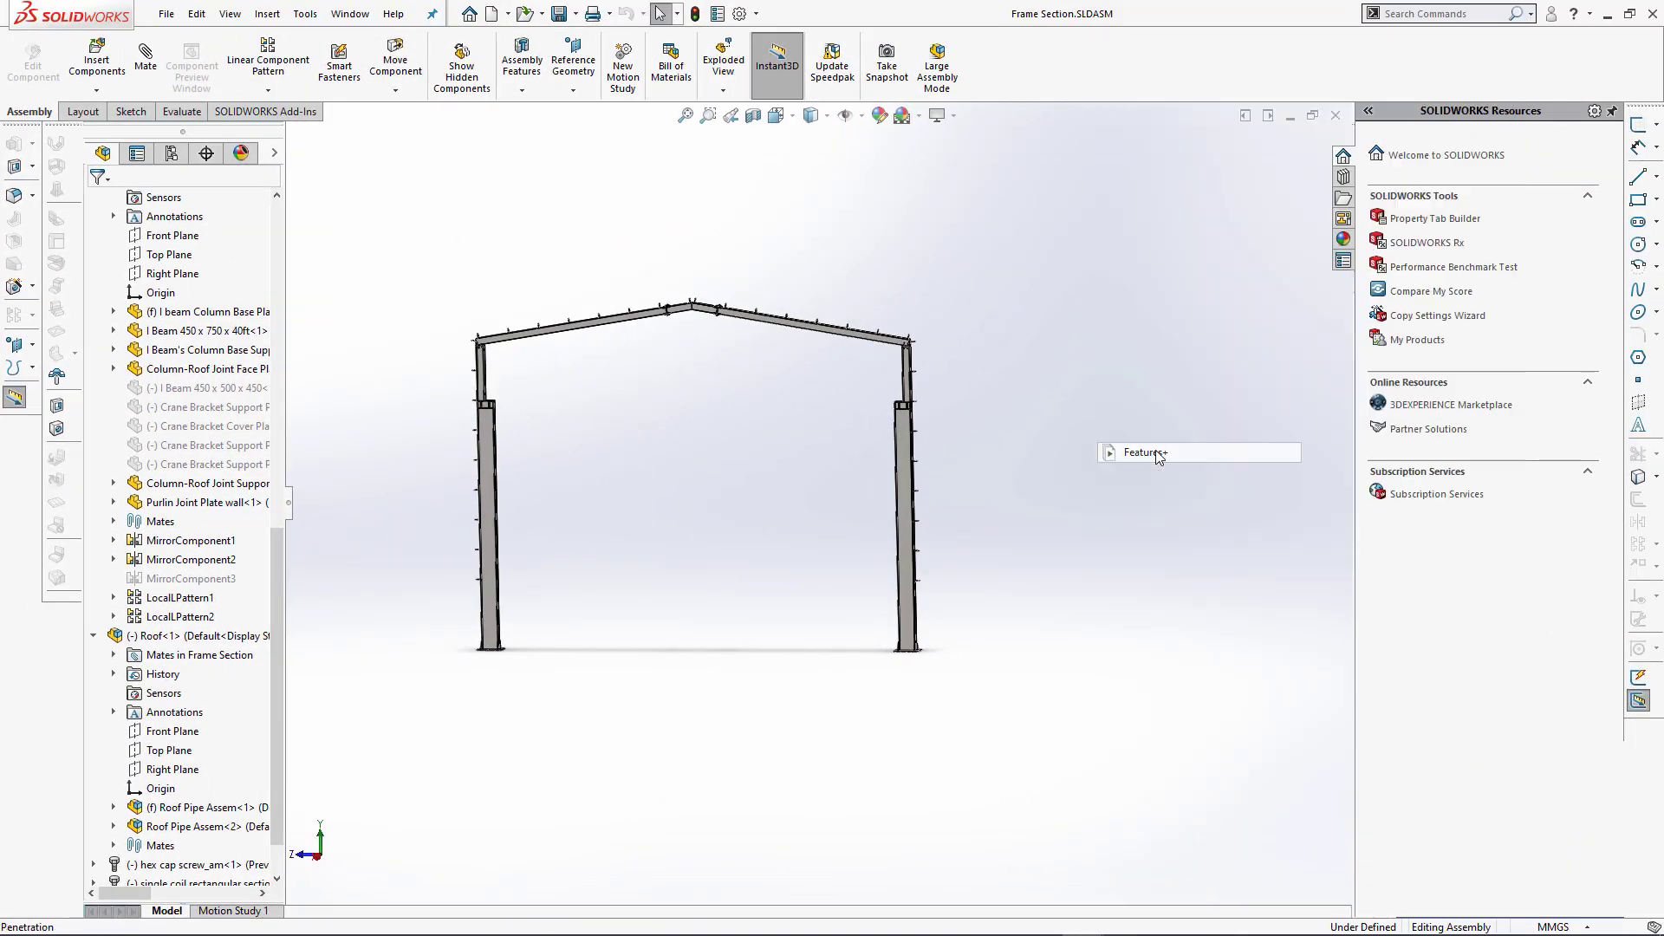
Try each of the three Features+ buttons to select the assembly's planes
{"action": "left_click", "coordinate": [23, 40]}
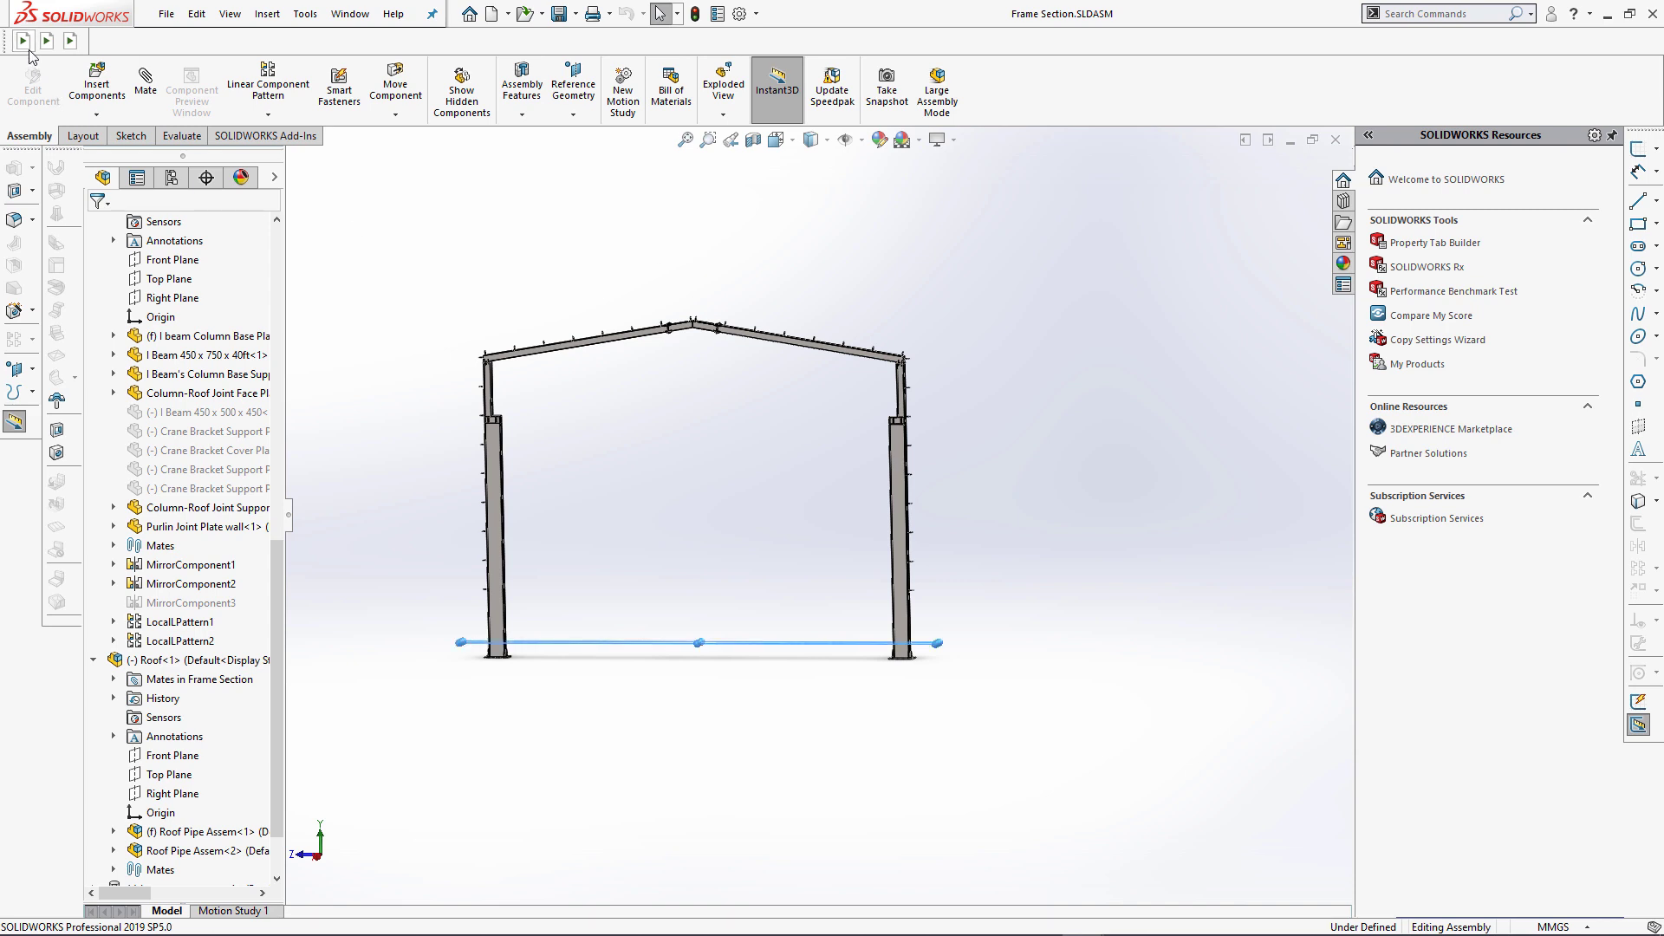
{"action": "left_click", "coordinate": [50, 43]}
{"action": "left_click", "coordinate": [70, 41]}
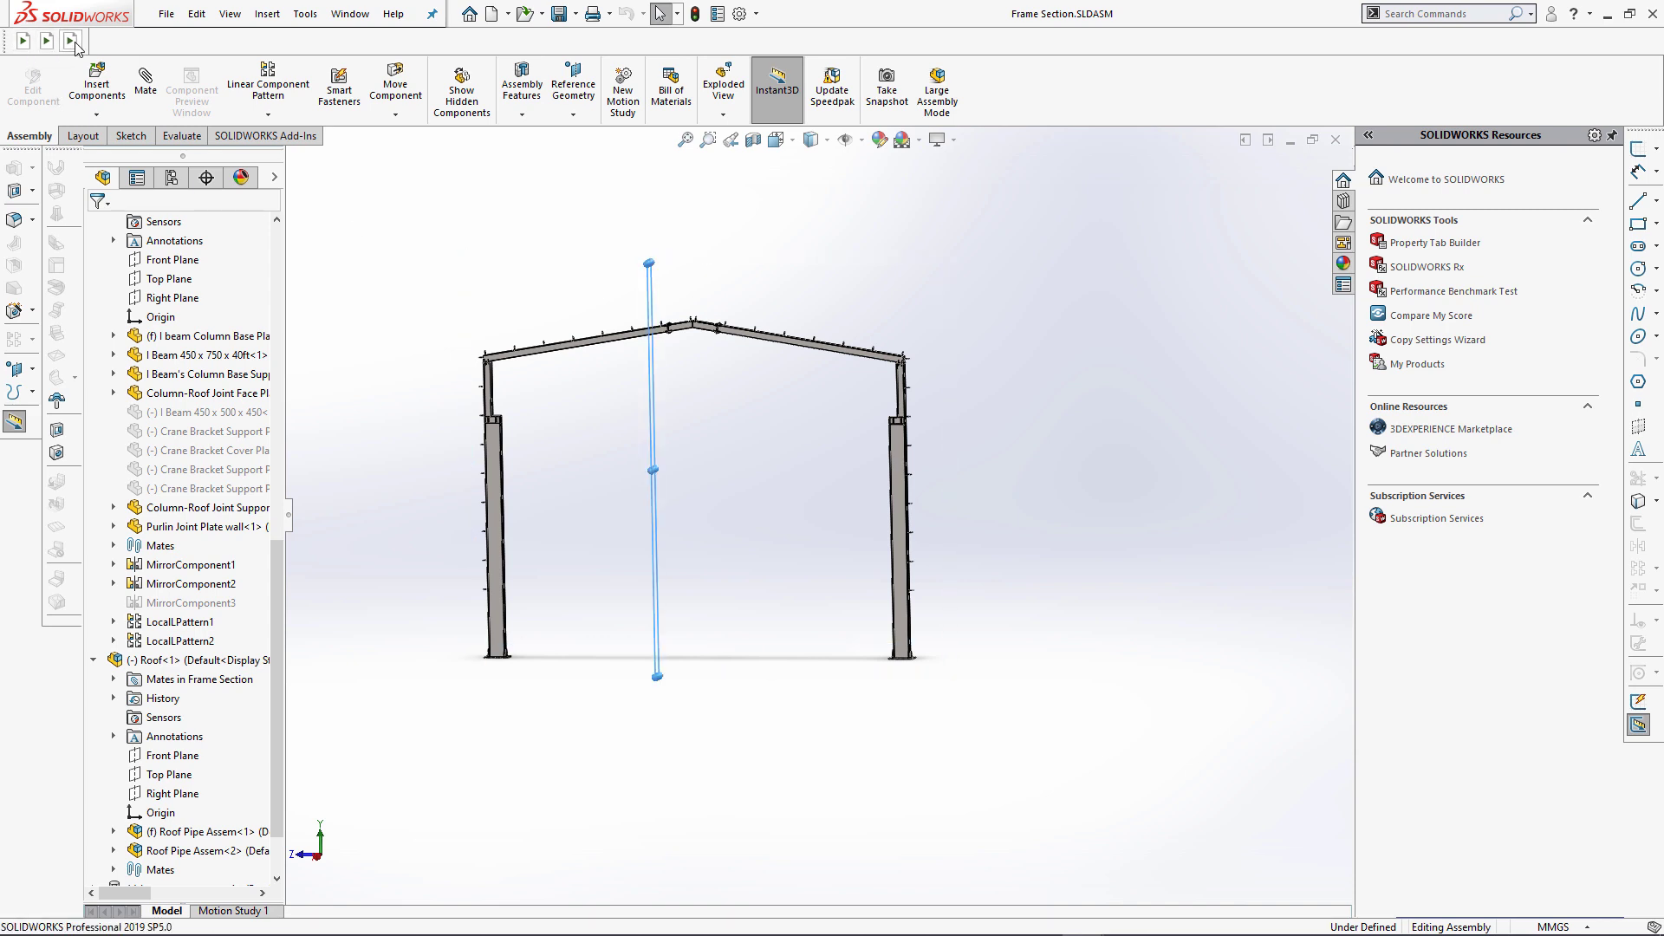
{"action": "left_click", "coordinate": [22, 42]}
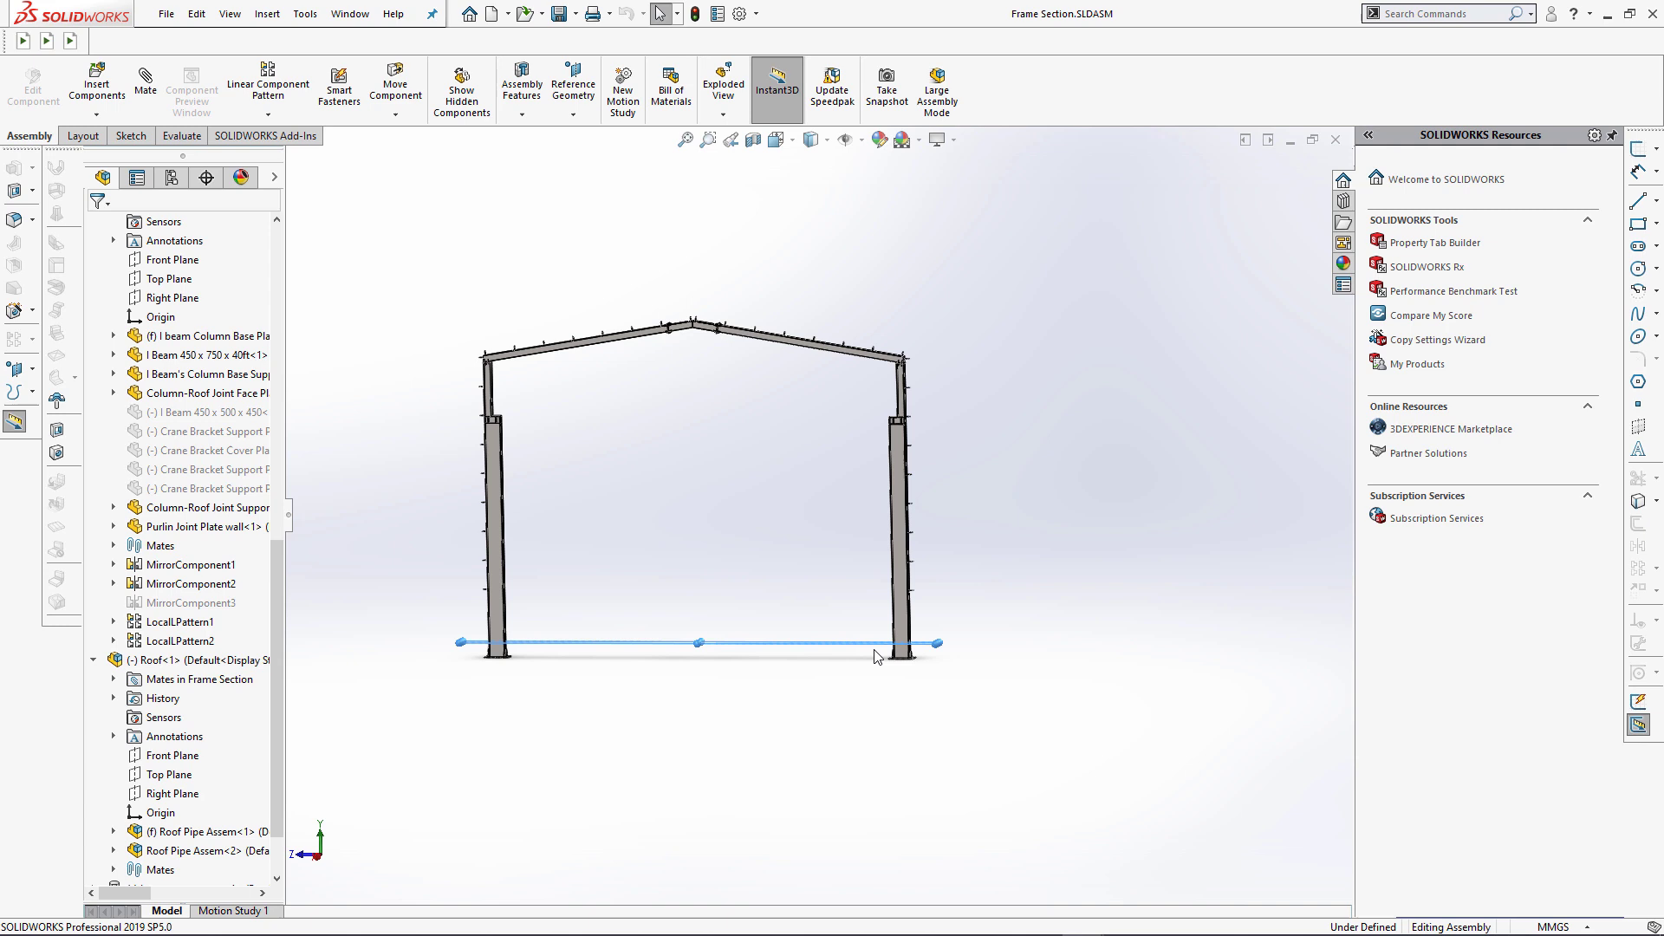
Pick the column's base plate face and add a Coincident mate (Coincident9) with the Top Plane
{"action": "scroll", "coordinate": [879, 654], "scroll_direction": "down", "scroll_amount": 5}
{"action": "middle_click_drag", "start_coordinate": [841, 520], "coordinate": [819, 502]}
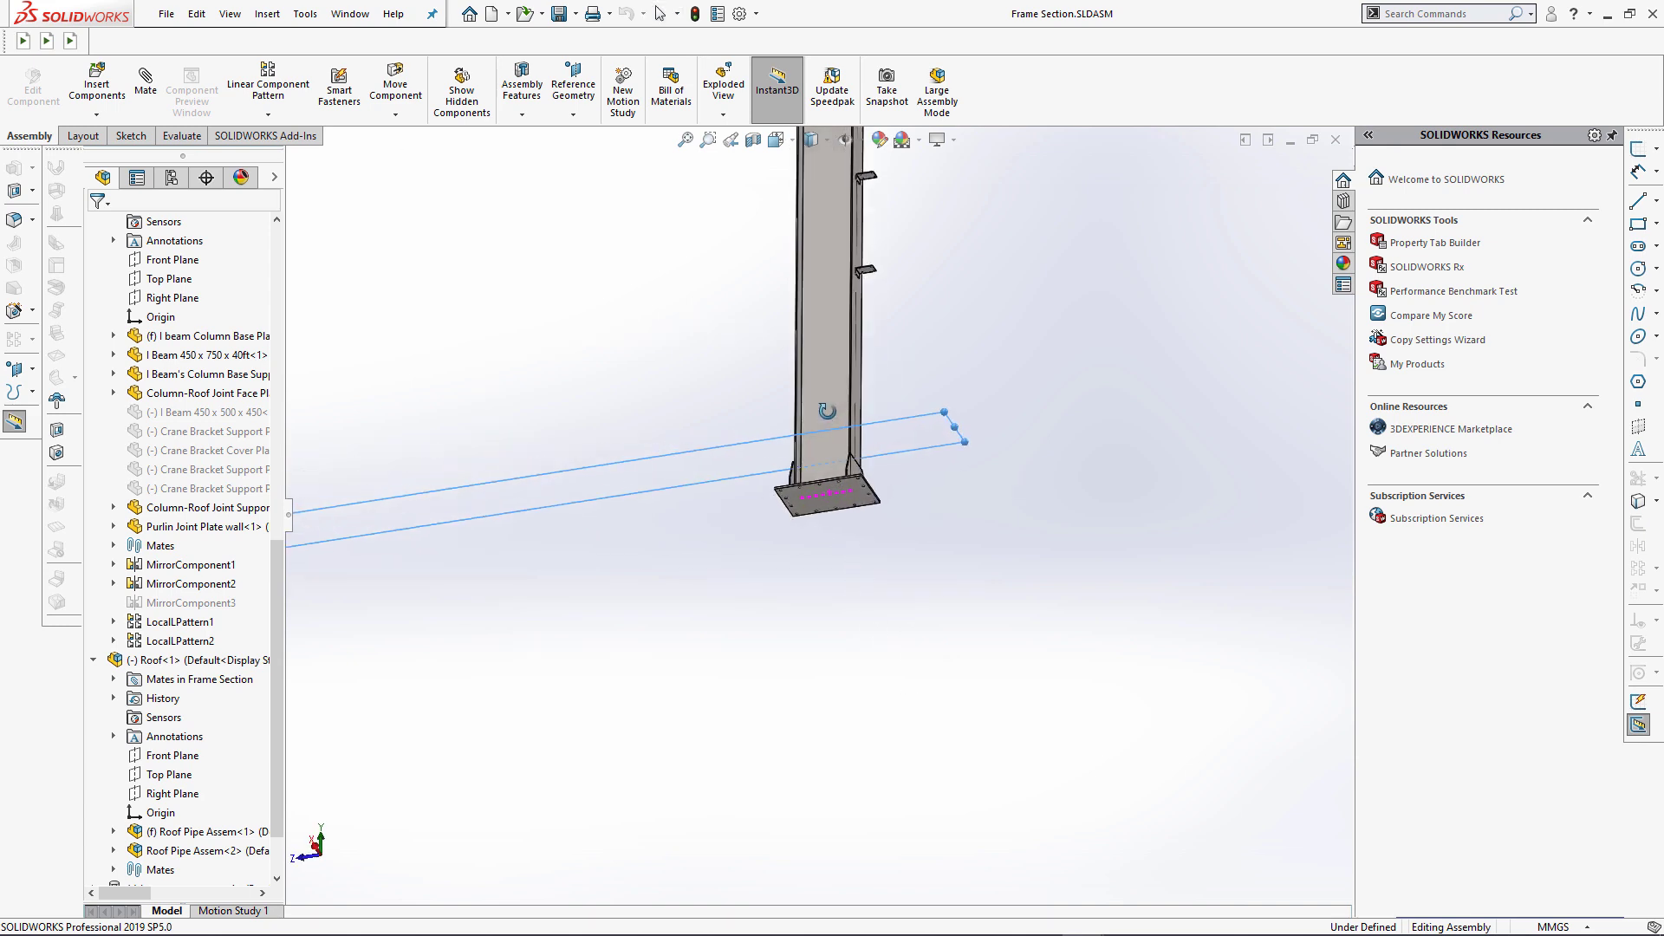
{"action": "left_click", "coordinate": [817, 501]}
{"action": "left_click", "coordinate": [816, 502]}
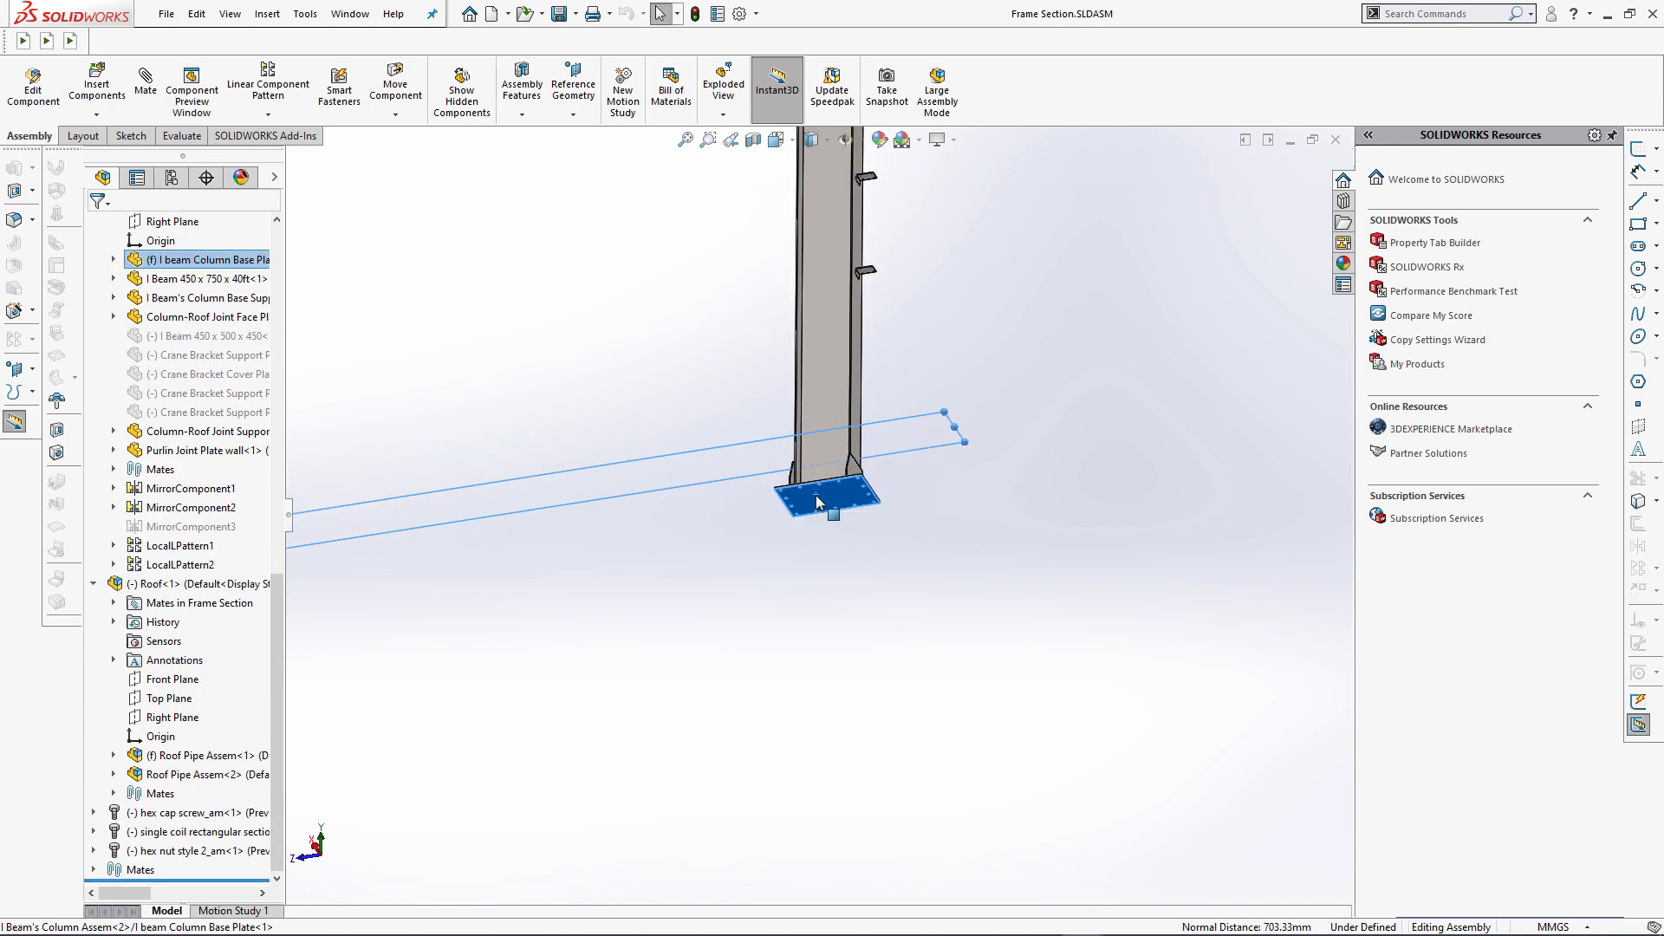
{"action": "left_click", "coordinate": [145, 86]}
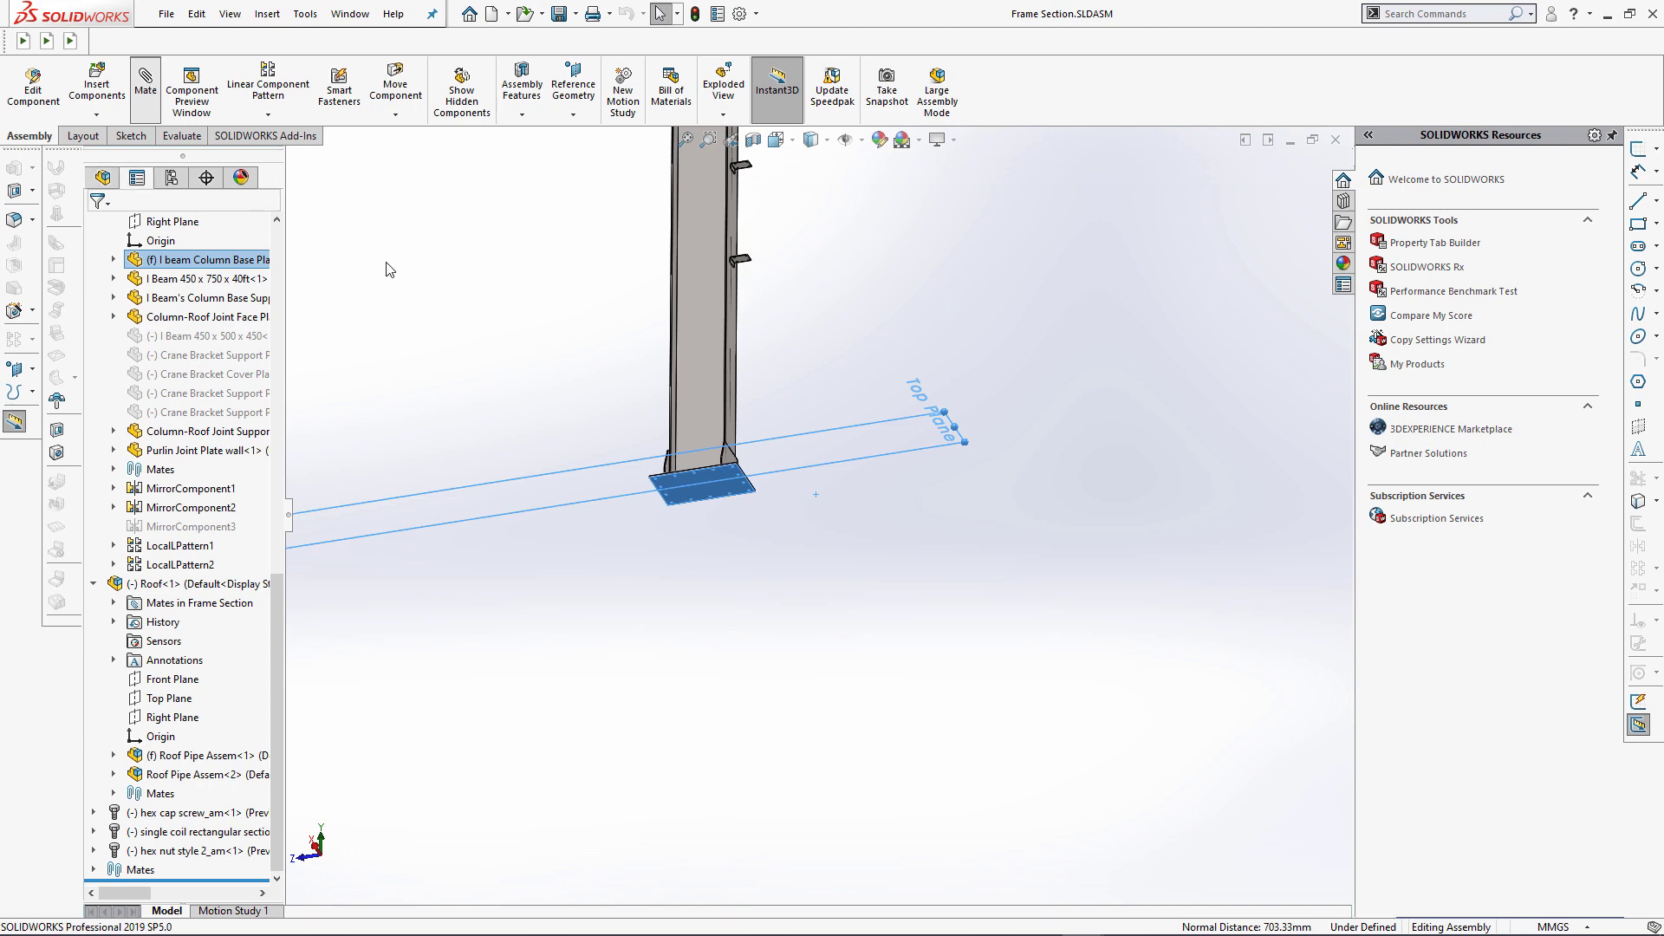
{"action": "left_click", "coordinate": [97, 227]}
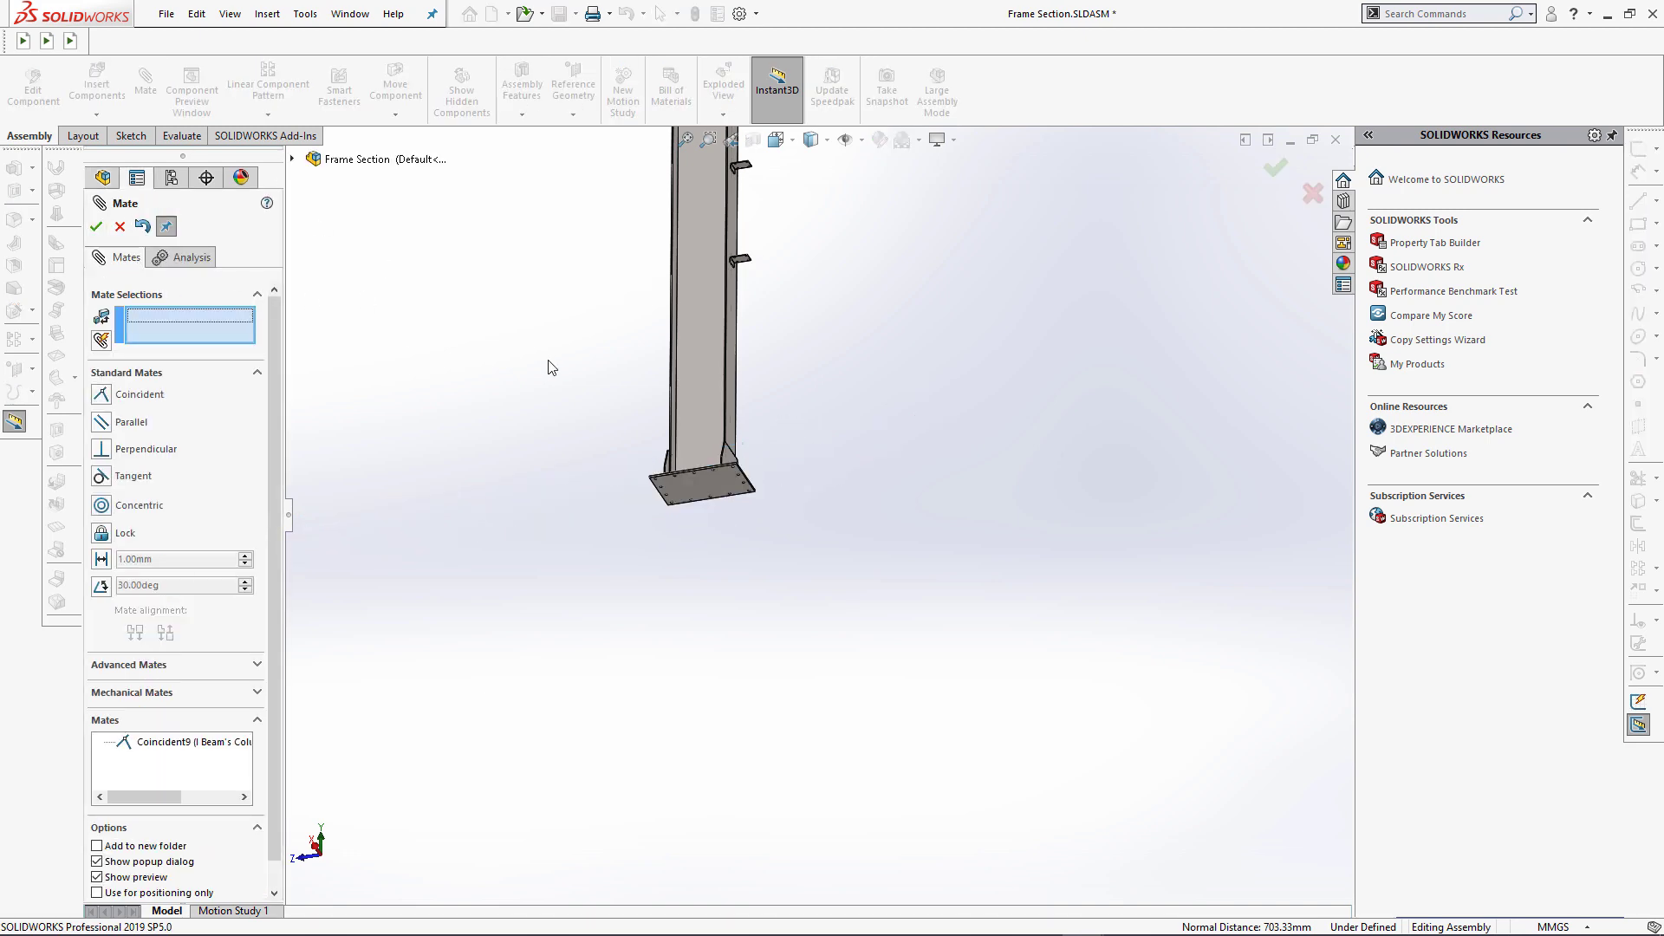
{"action": "left_click", "coordinate": [119, 228]}
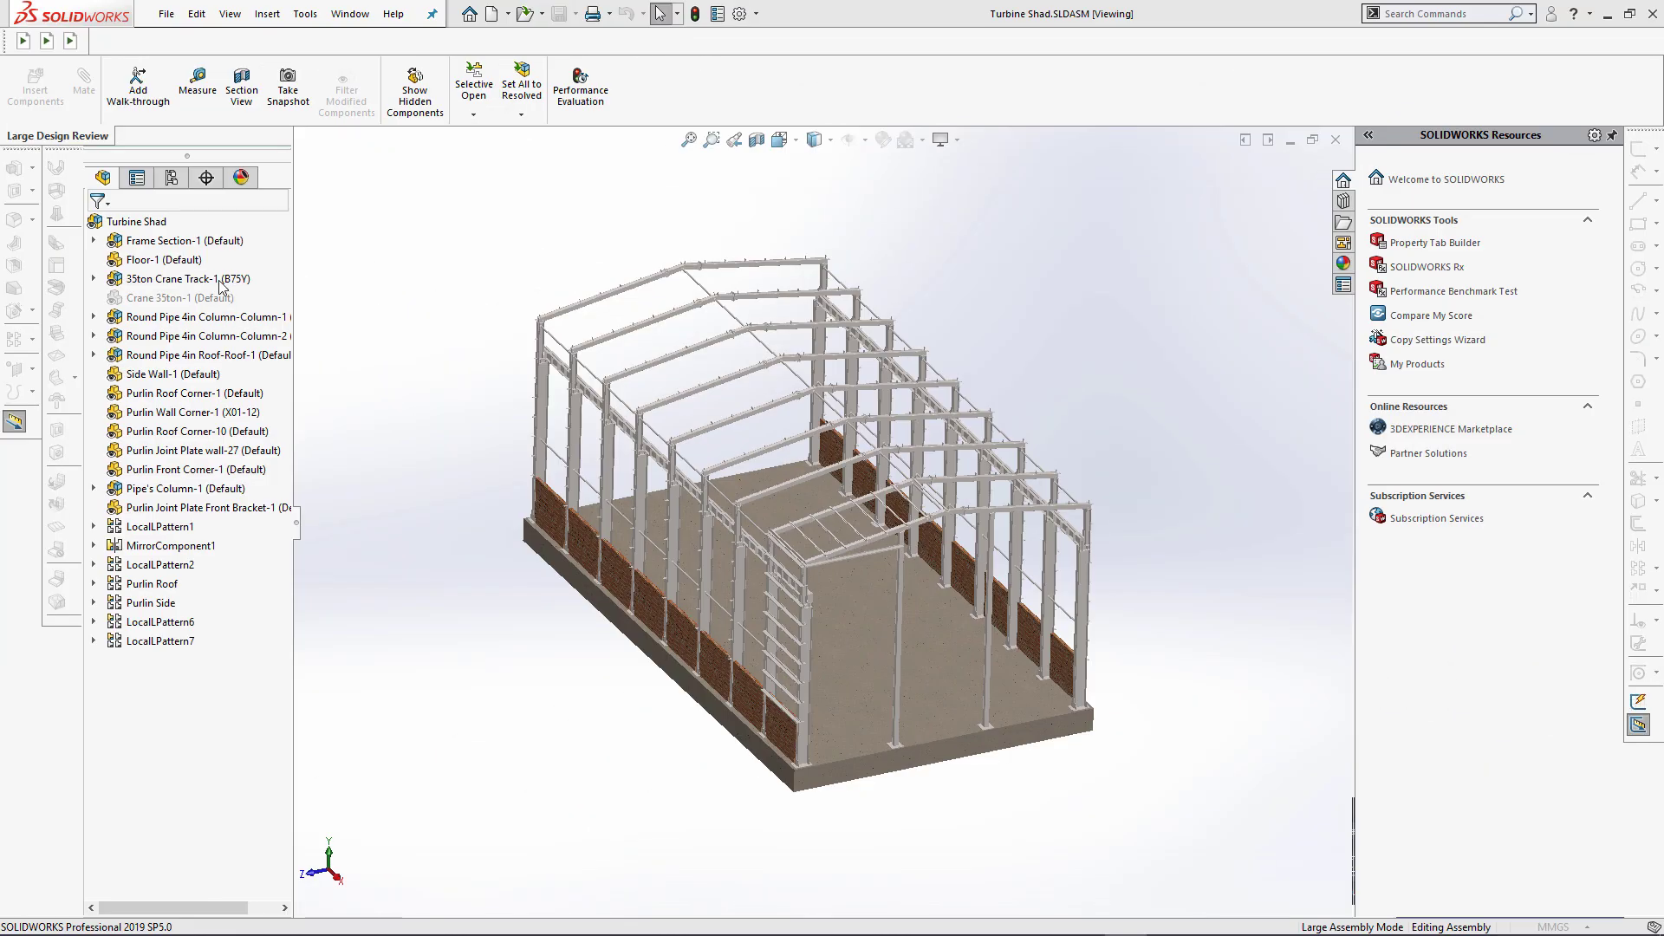
Dismiss the 35ton Crane Track-1 menu and open the CAD+ Toolbar+ configuration
{"action": "right_click", "coordinate": [221, 282]}
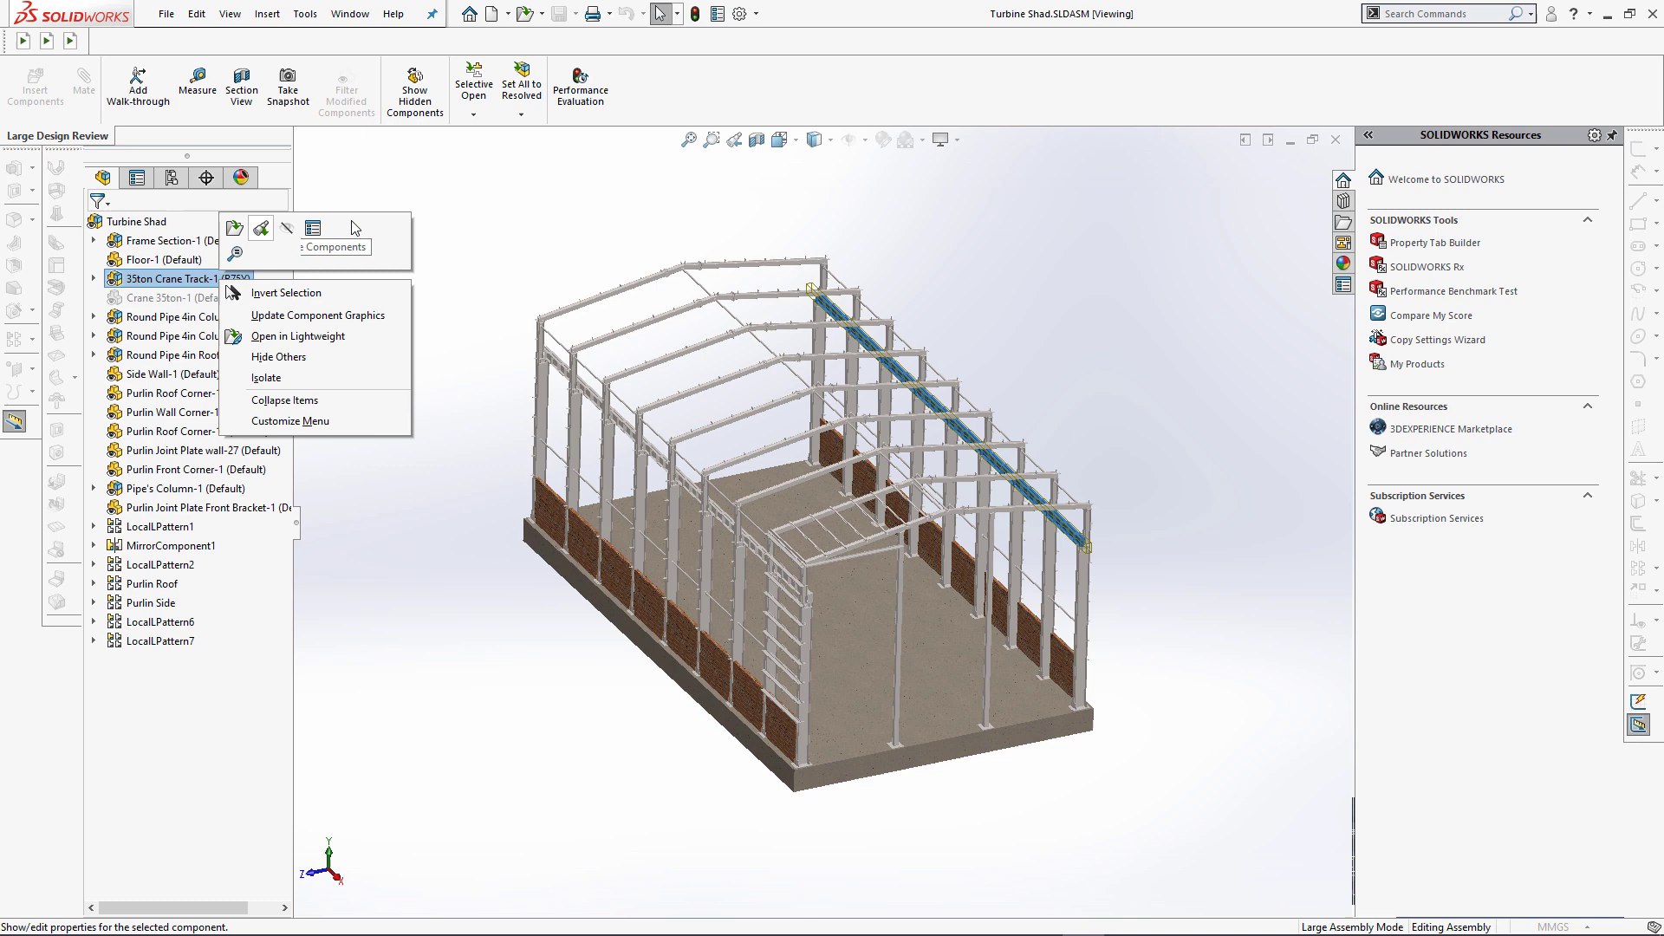
{"action": "left_click", "coordinate": [457, 217]}
{"action": "left_click", "coordinate": [310, 17]}
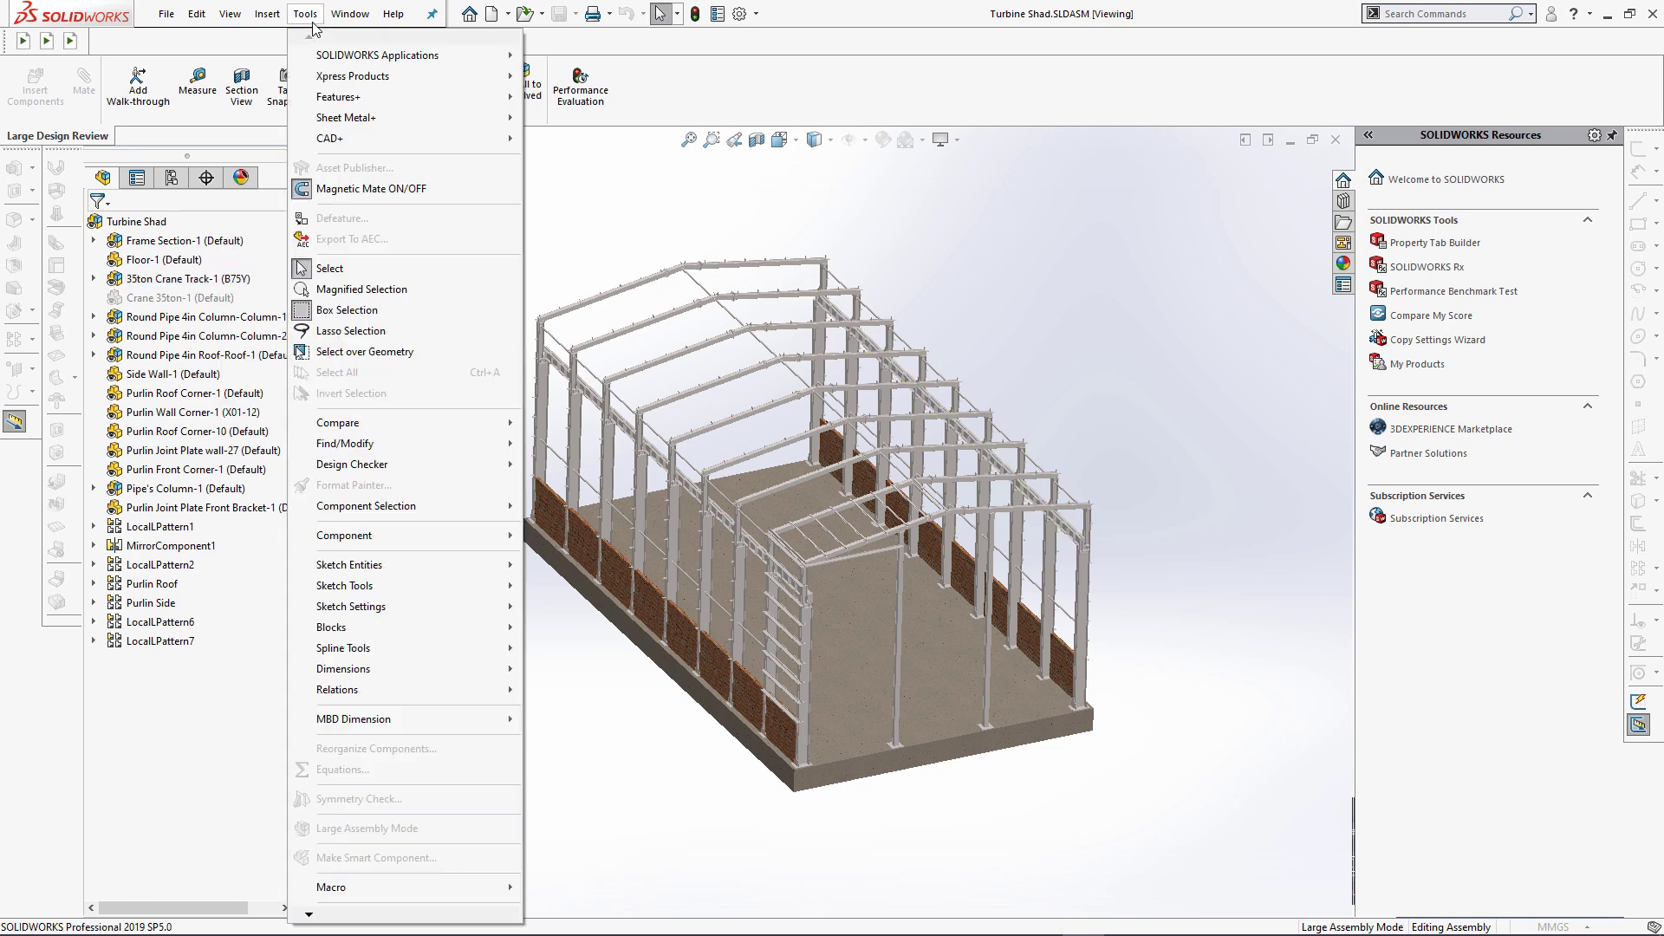
{"action": "mouse_move", "coordinate": [374, 139]}
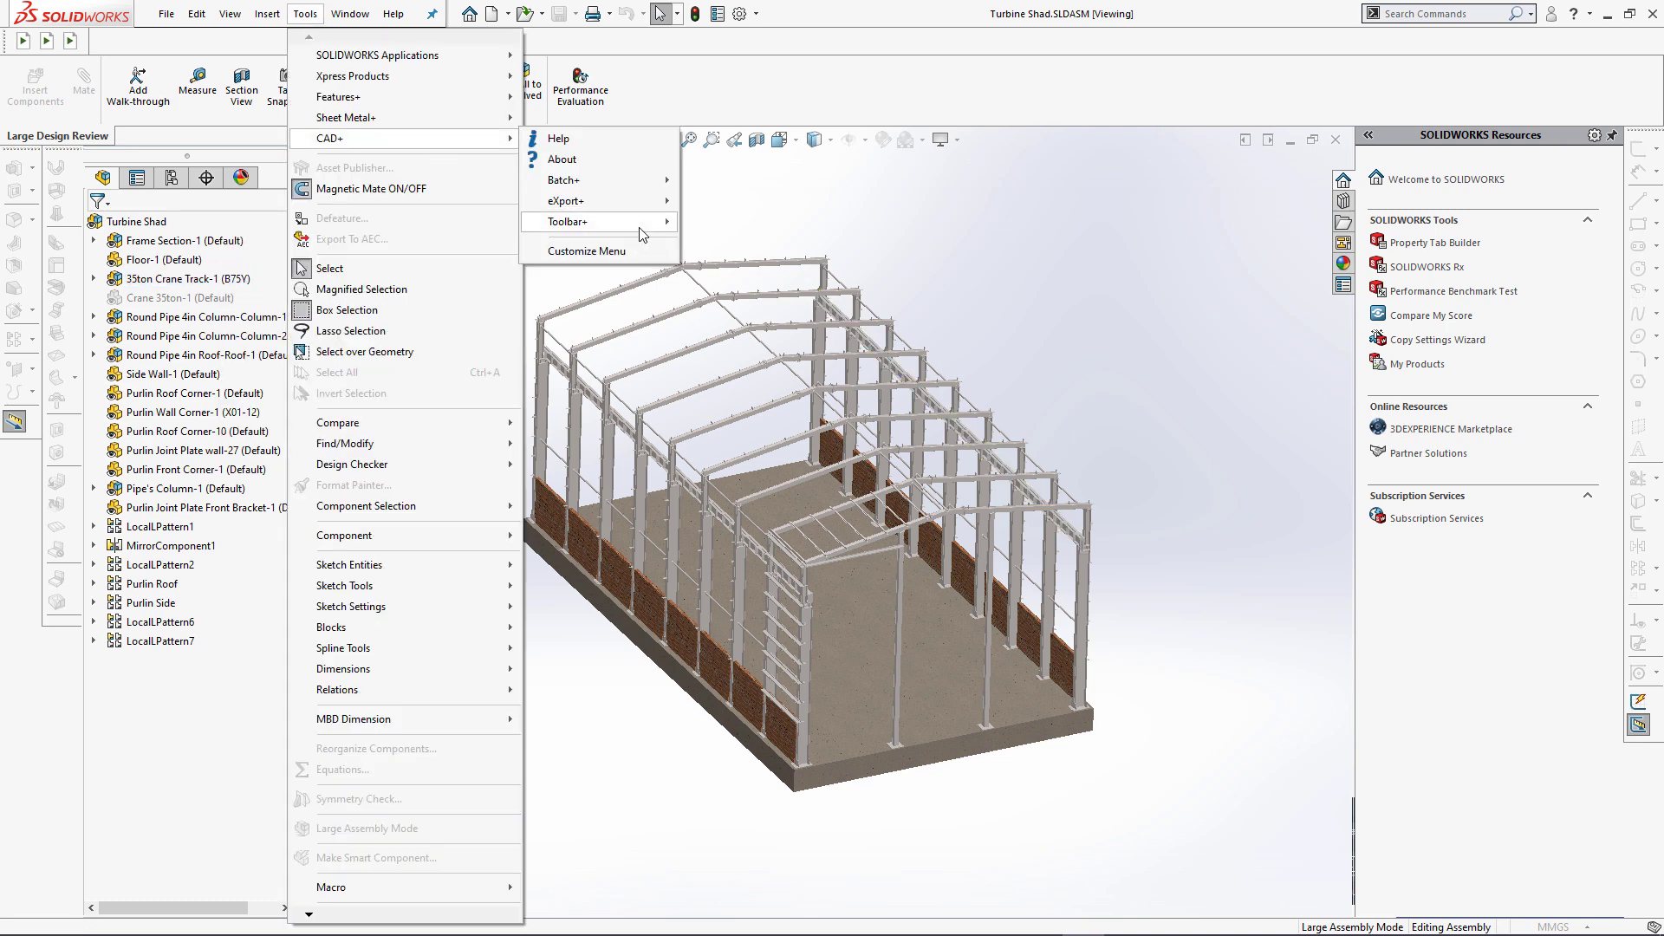
{"action": "mouse_move", "coordinate": [650, 222]}
{"action": "left_click", "coordinate": [711, 219]}
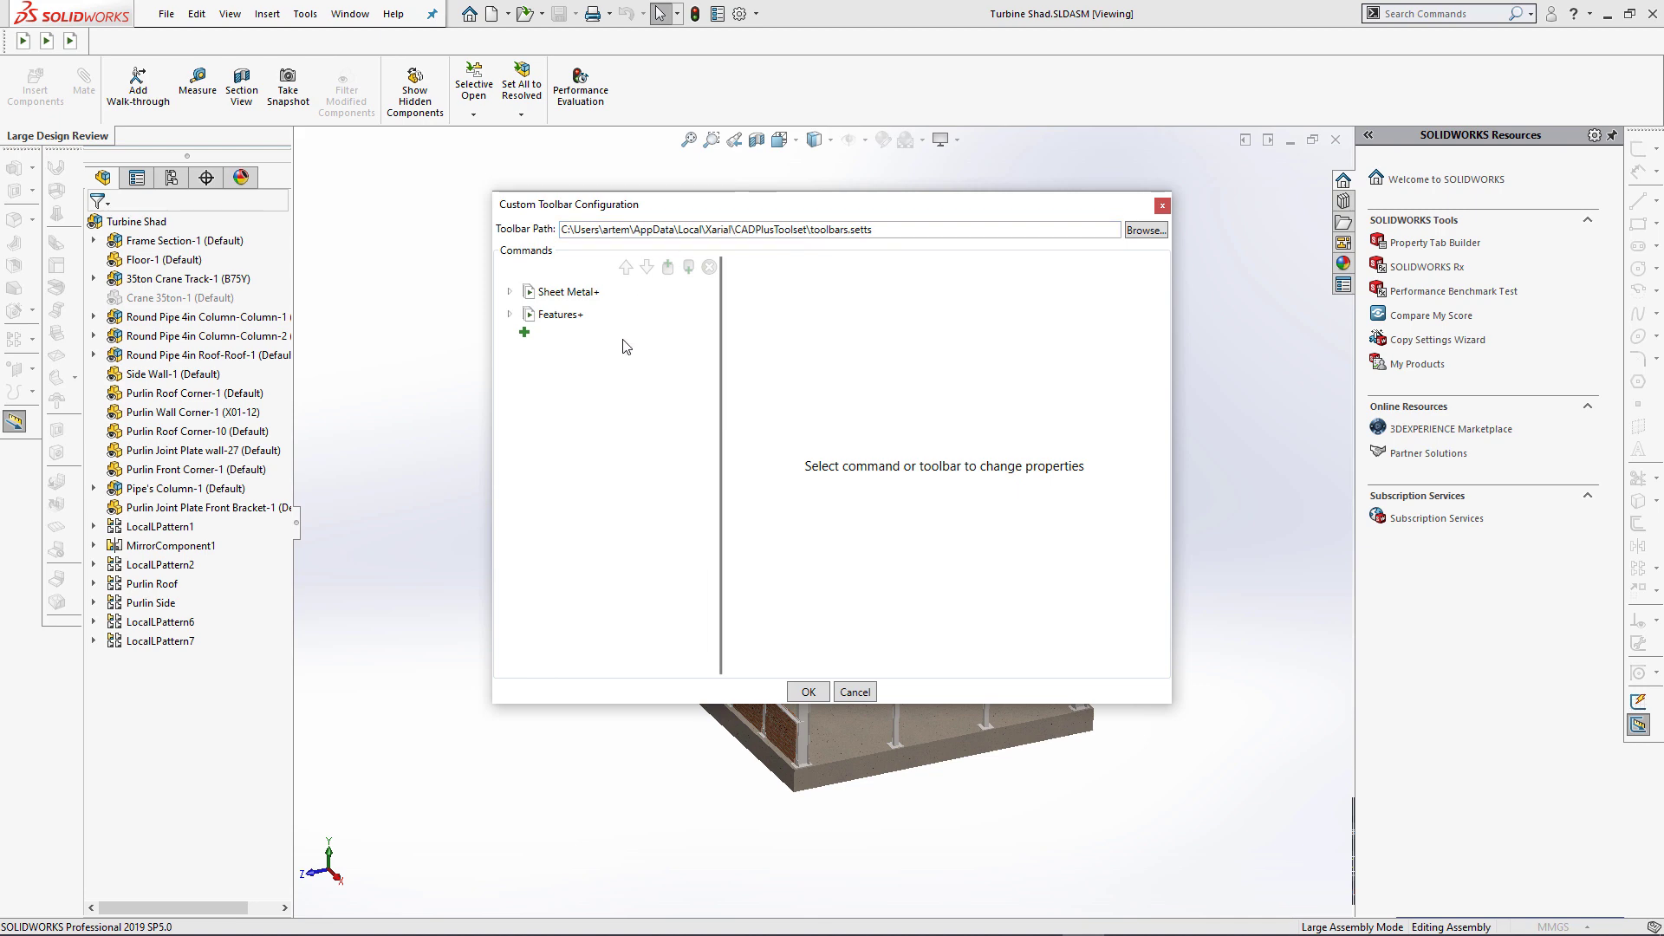
Add OpenCompLdr.swp as a command titled 'Open Component in LDR mode'
{"action": "key", "text": "alt+Tab"}
{"action": "left_click_drag", "start_coordinate": [1252, 356], "coordinate": [540, 345]}
{"action": "left_click", "coordinate": [846, 283]}
{"action": "key", "text": "Right"}
{"action": "key", "text": "Right"}
{"action": "key", "text": "Right"}
{"action": "key", "text": "Right"}
{"action": "type", "text": "onen"}
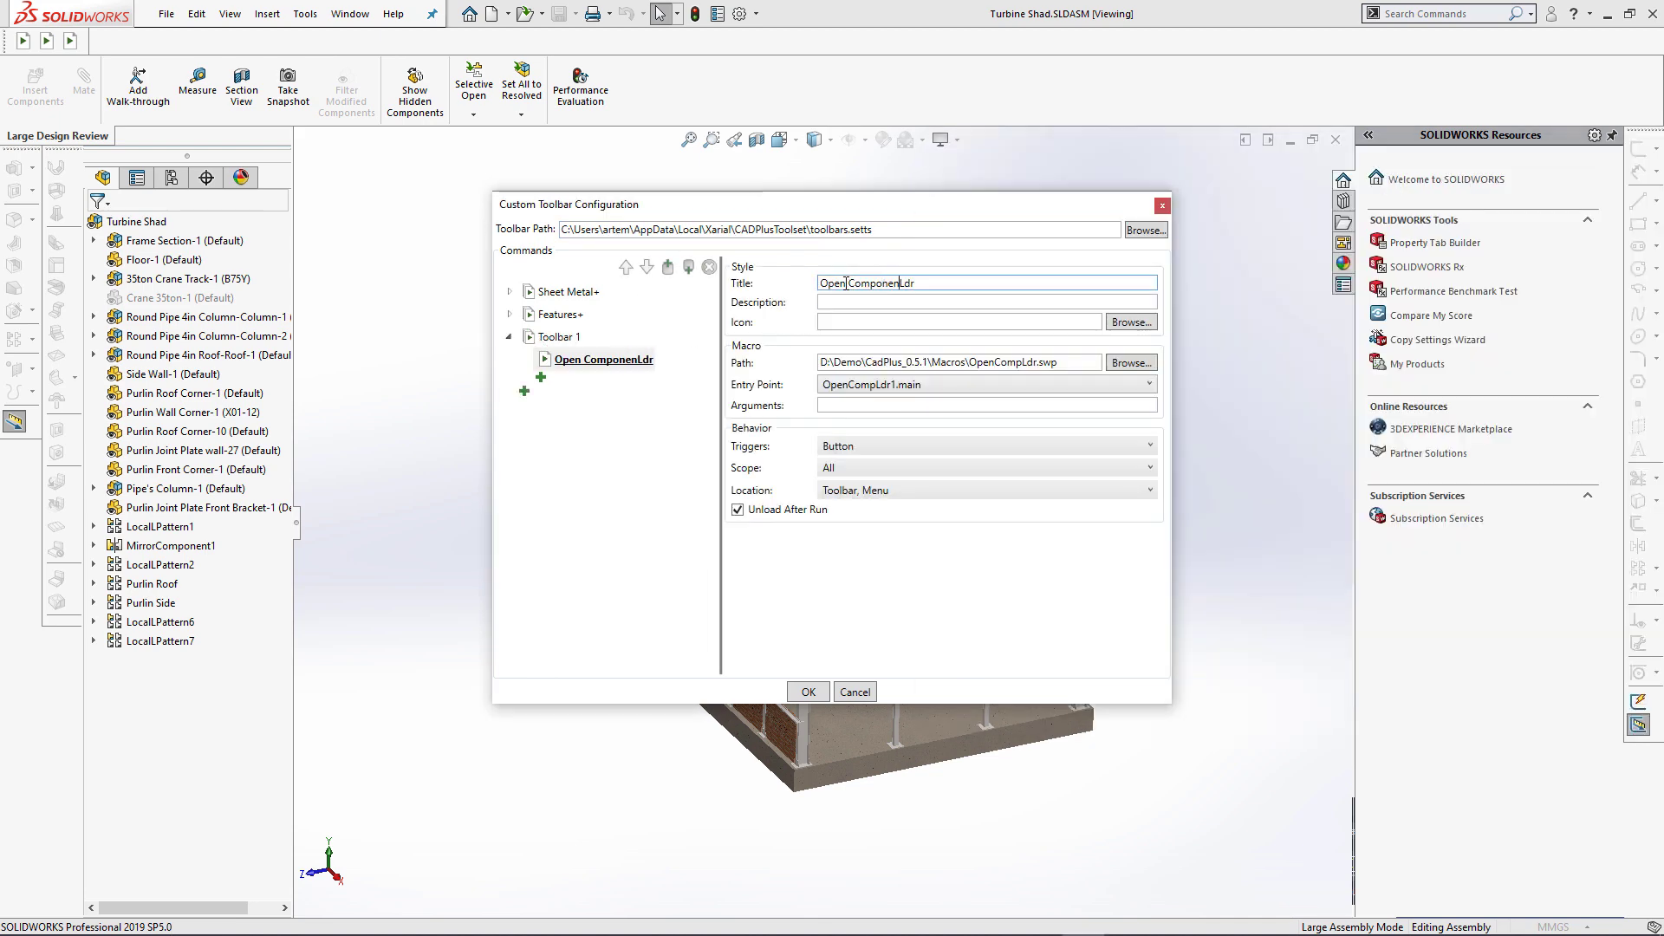
{"action": "type", "text": "t in"}
{"action": "key", "text": "Delete"}
{"action": "key", "text": "Delete"}
{"action": "key", "text": "Delete"}
{"action": "type", "text": "LDR mode"}
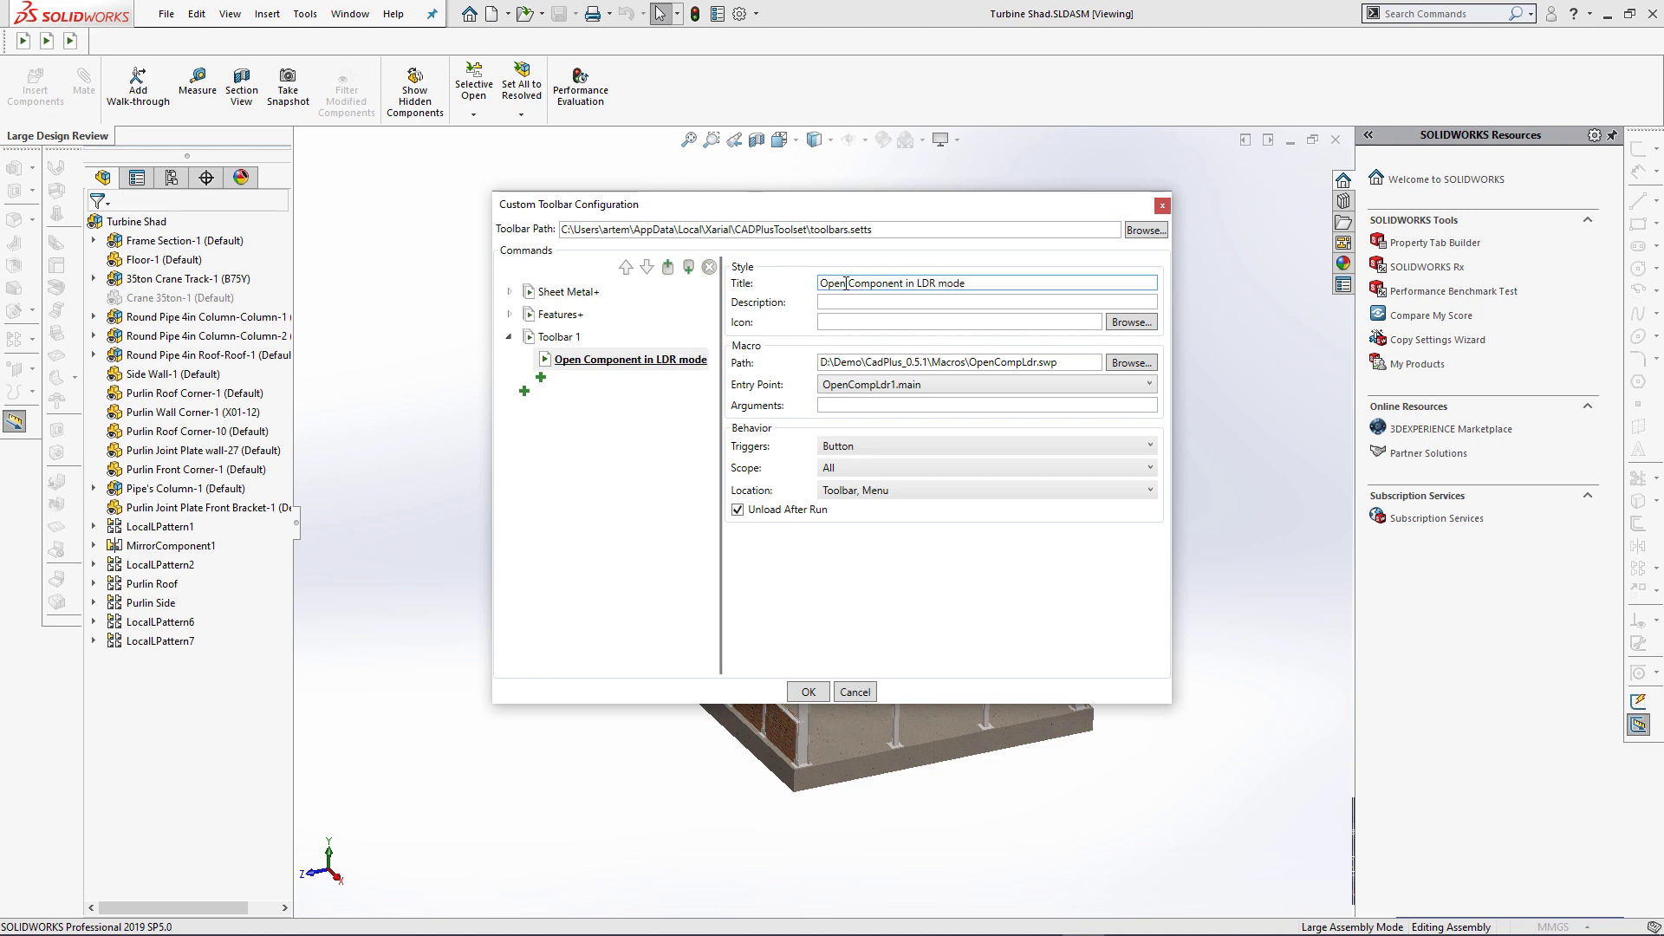
Set the command icon to open-ldr.svg and select Toolbar 1's title for renaming
{"action": "left_click", "coordinate": [1130, 325]}
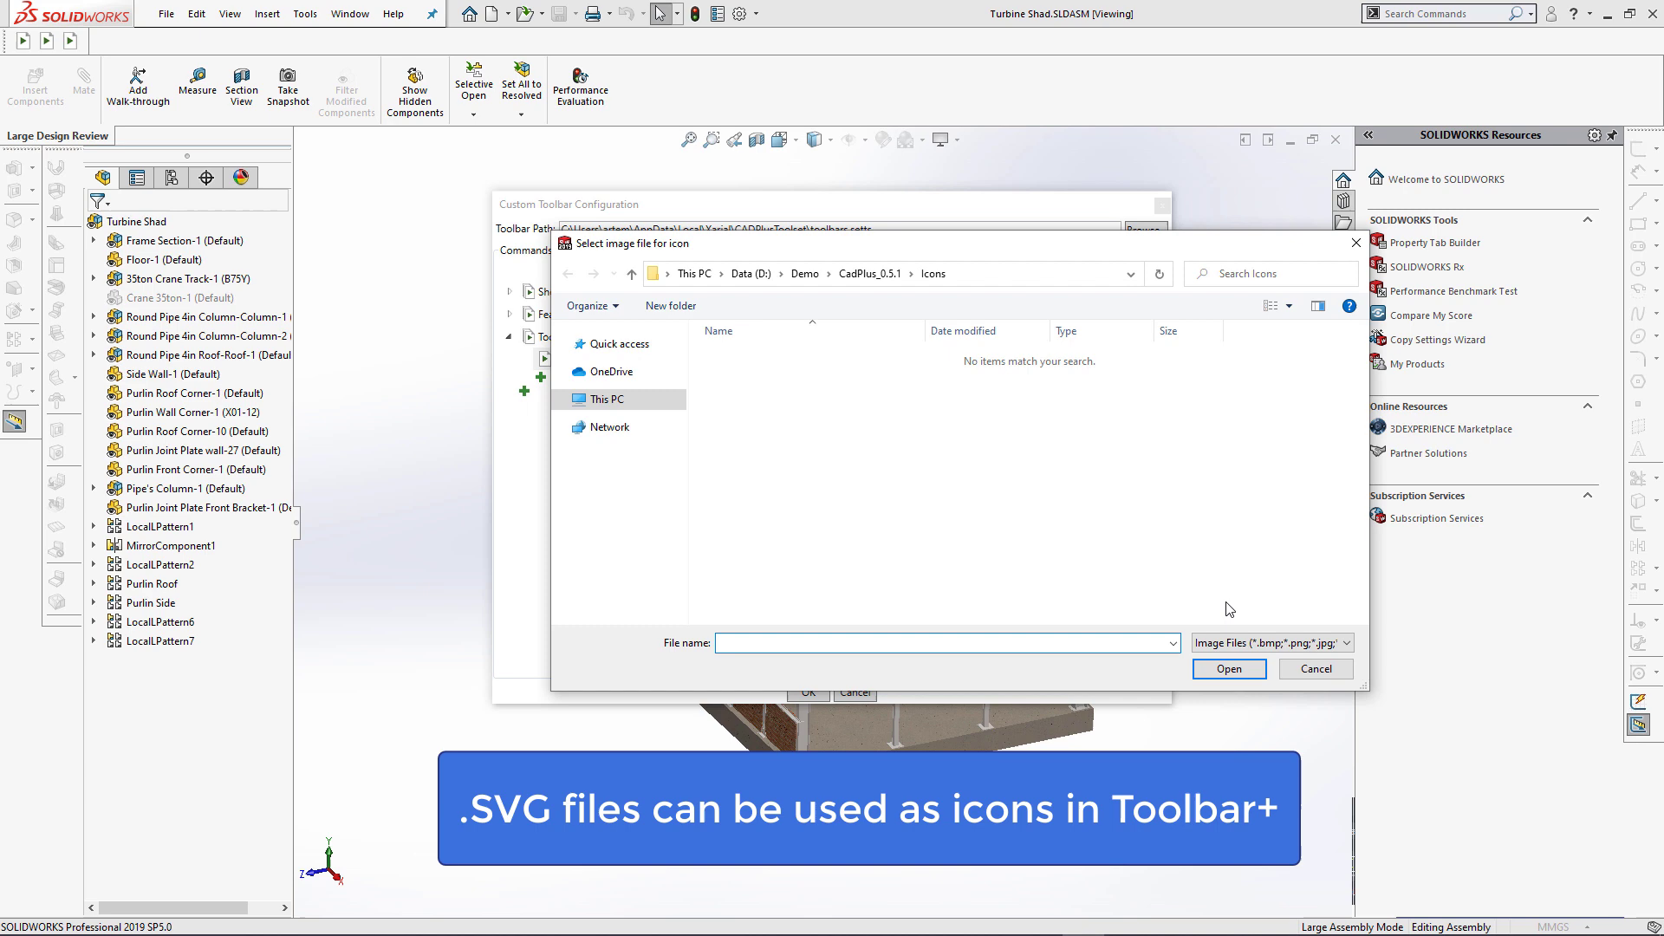
{"action": "left_click", "coordinate": [1252, 643]}
{"action": "left_click", "coordinate": [1269, 673]}
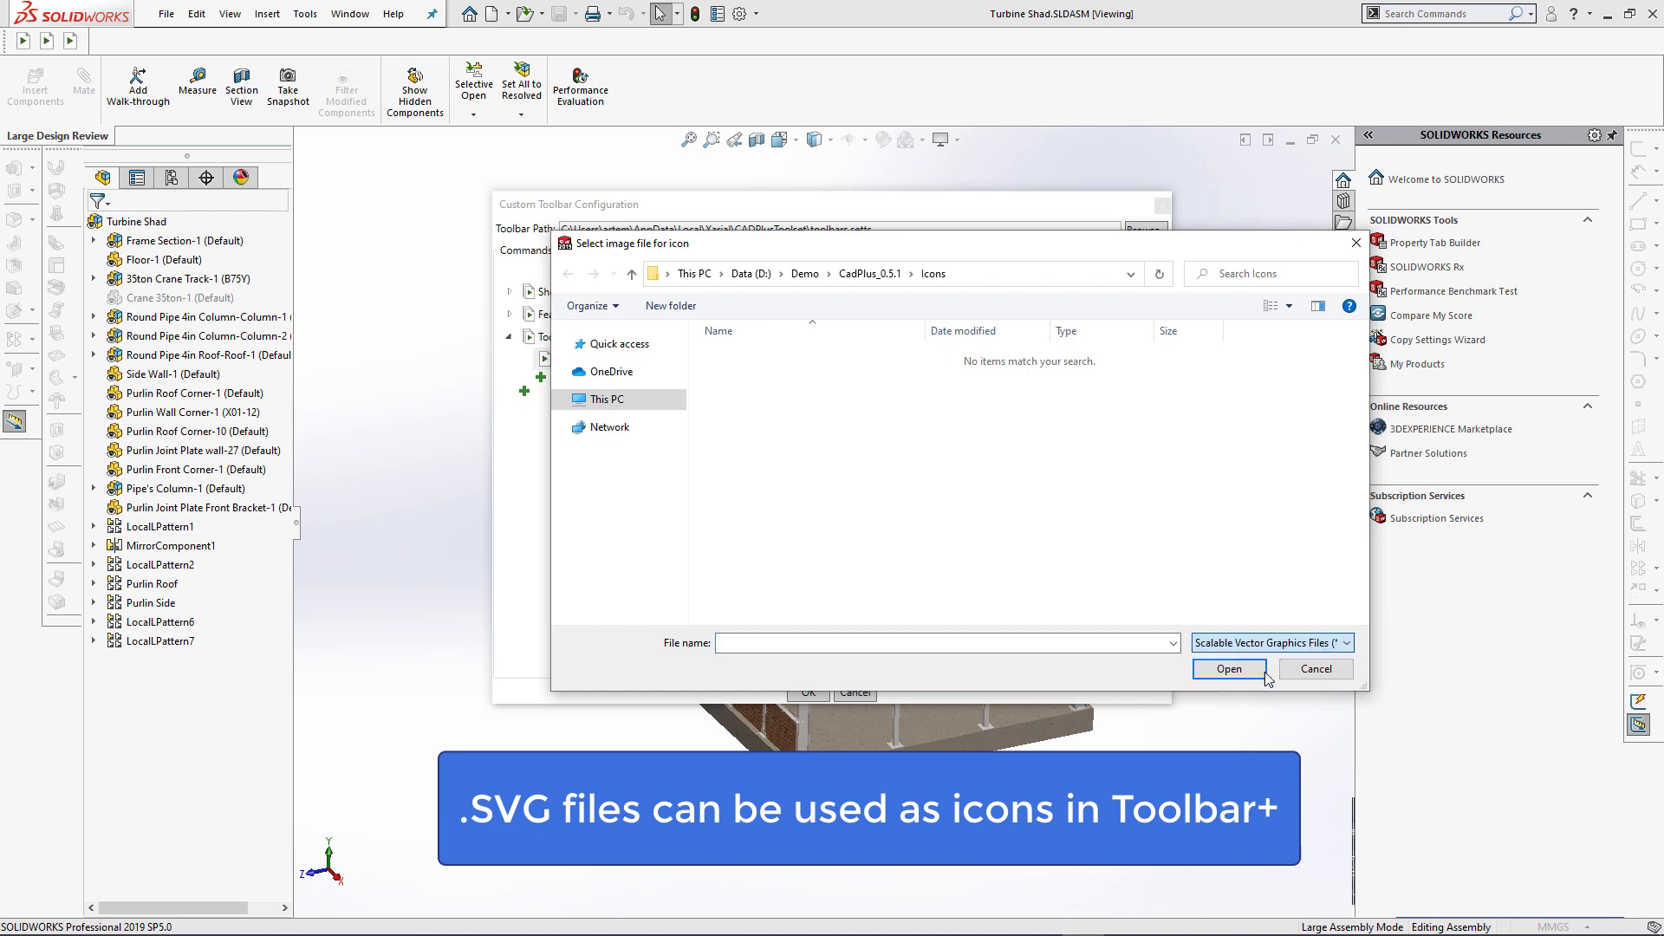
{"action": "left_click", "coordinate": [788, 368]}
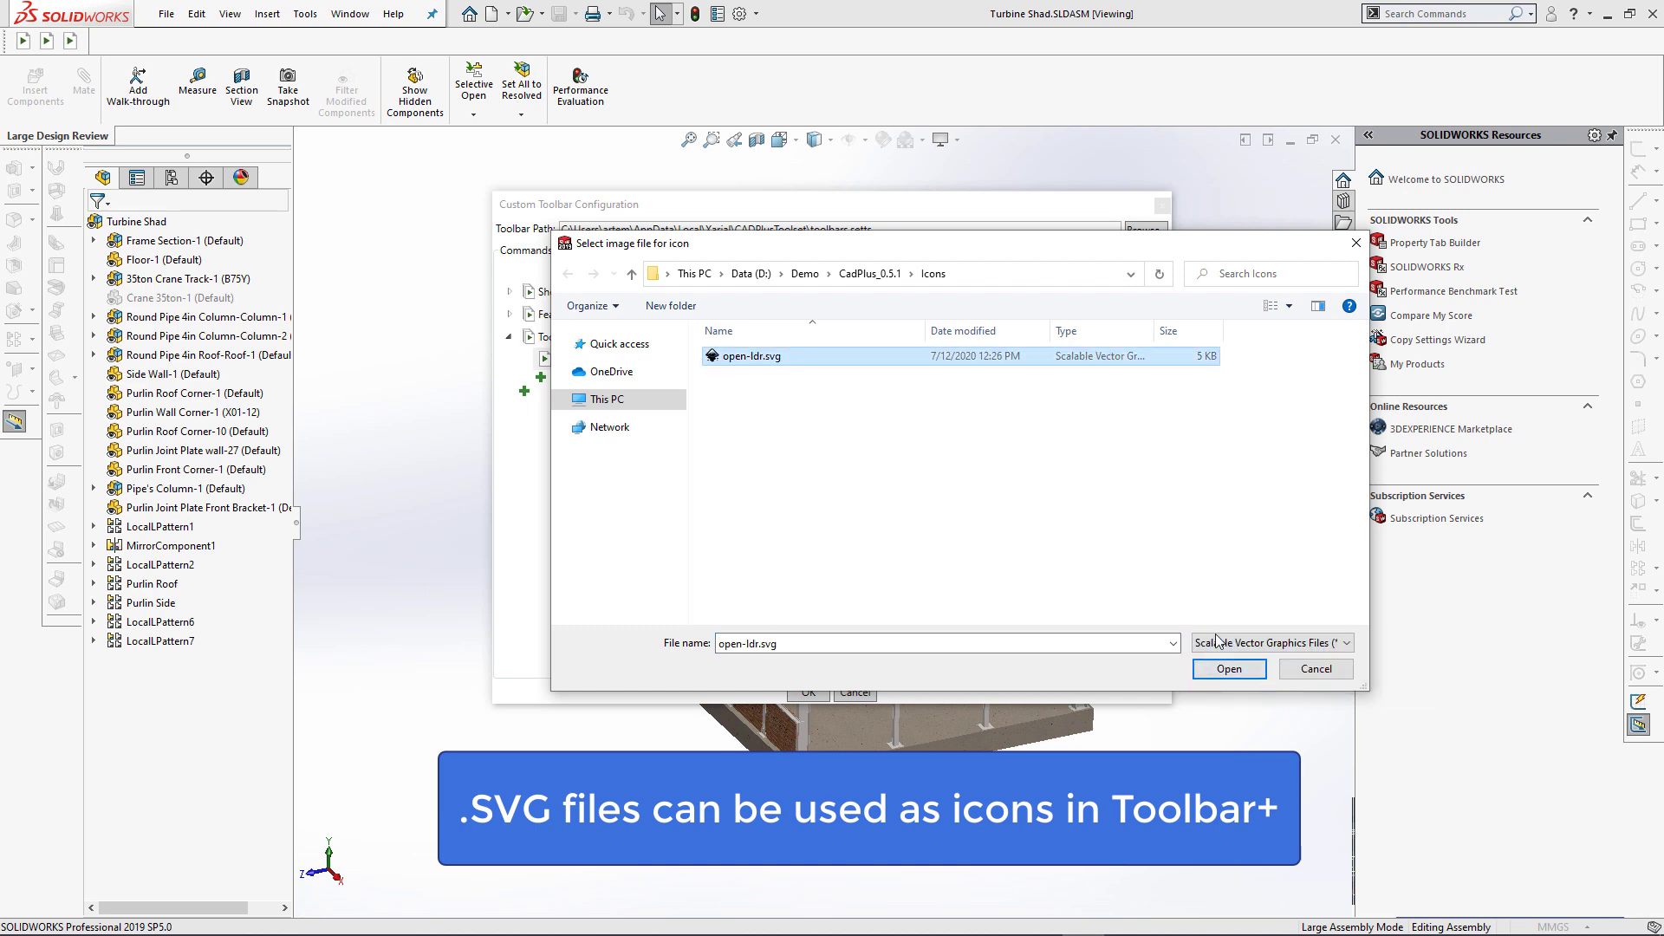
{"action": "left_click", "coordinate": [1241, 672]}
{"action": "left_click", "coordinate": [594, 339]}
{"action": "triple_click", "coordinate": [850, 271]}
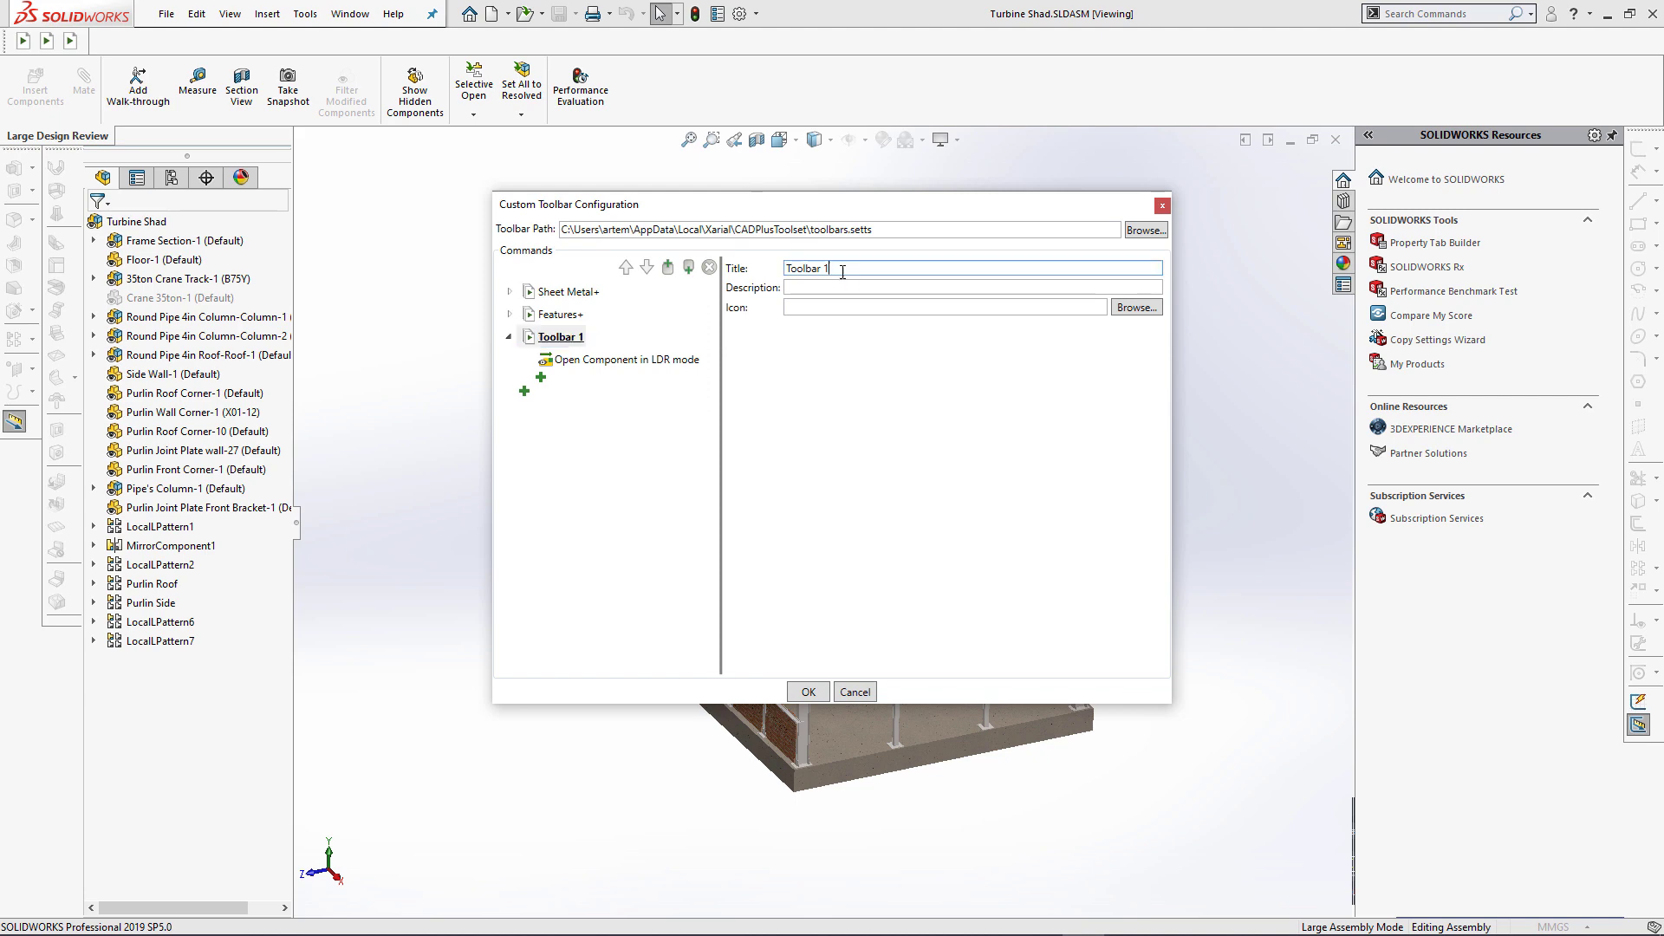
Rename the toolbar to Assembly+, save it, and display it, checking its Tools menu entry
{"action": "type", "text": "Assembly+"}
{"action": "left_click", "coordinate": [818, 700]}
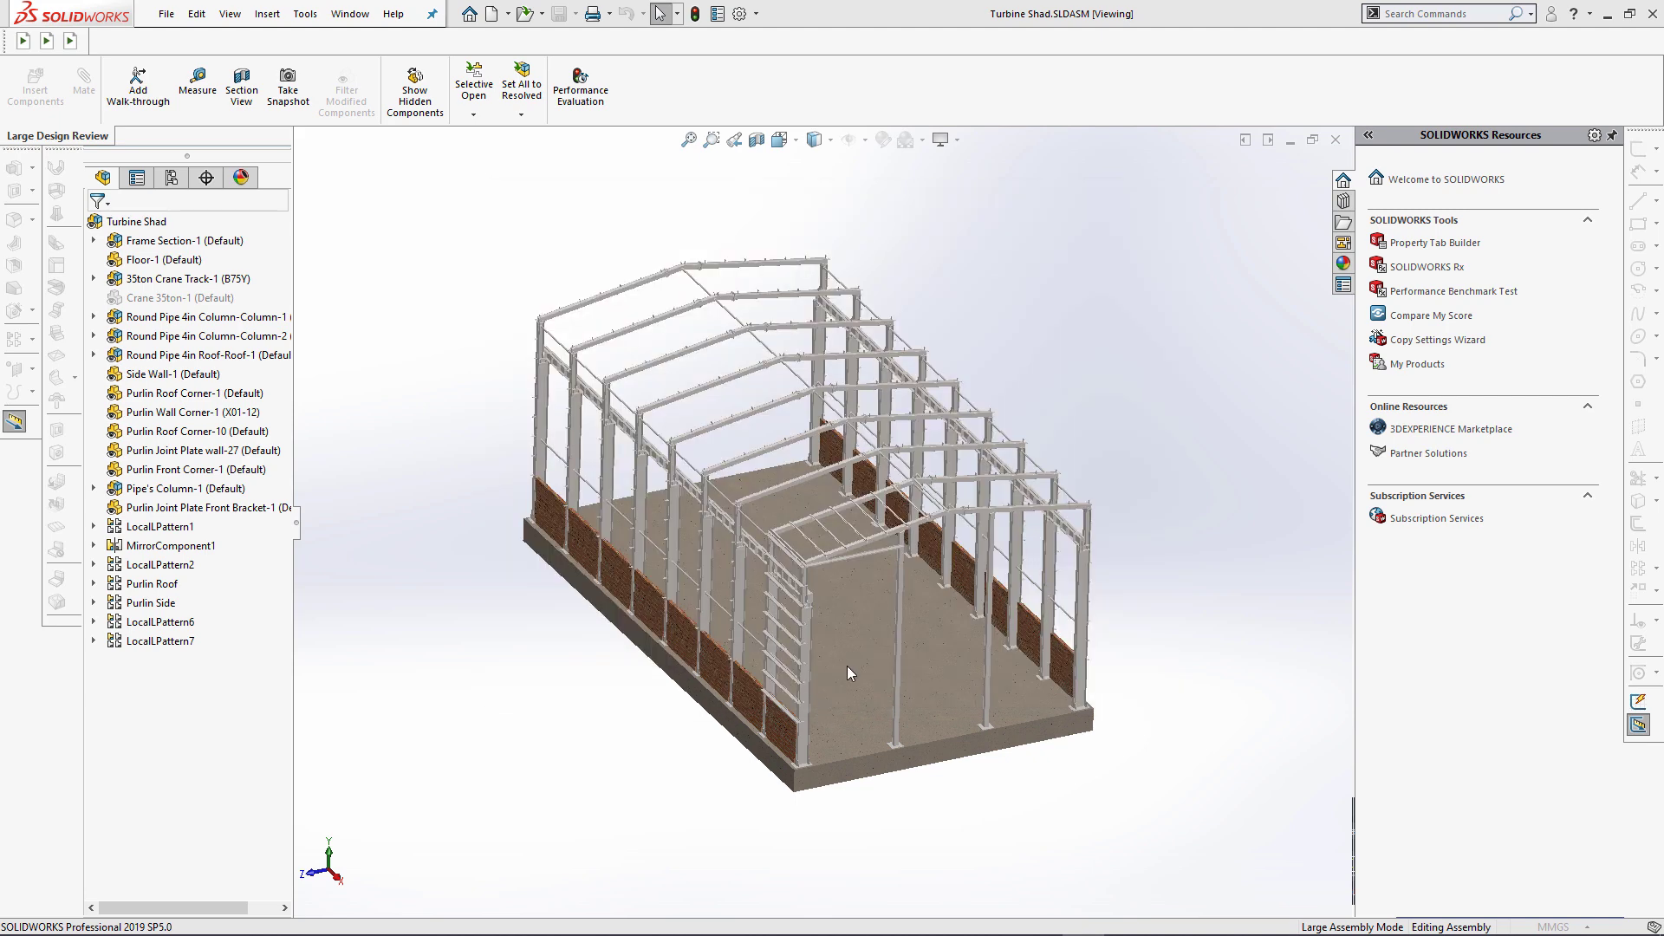
{"action": "key", "text": "Return"}
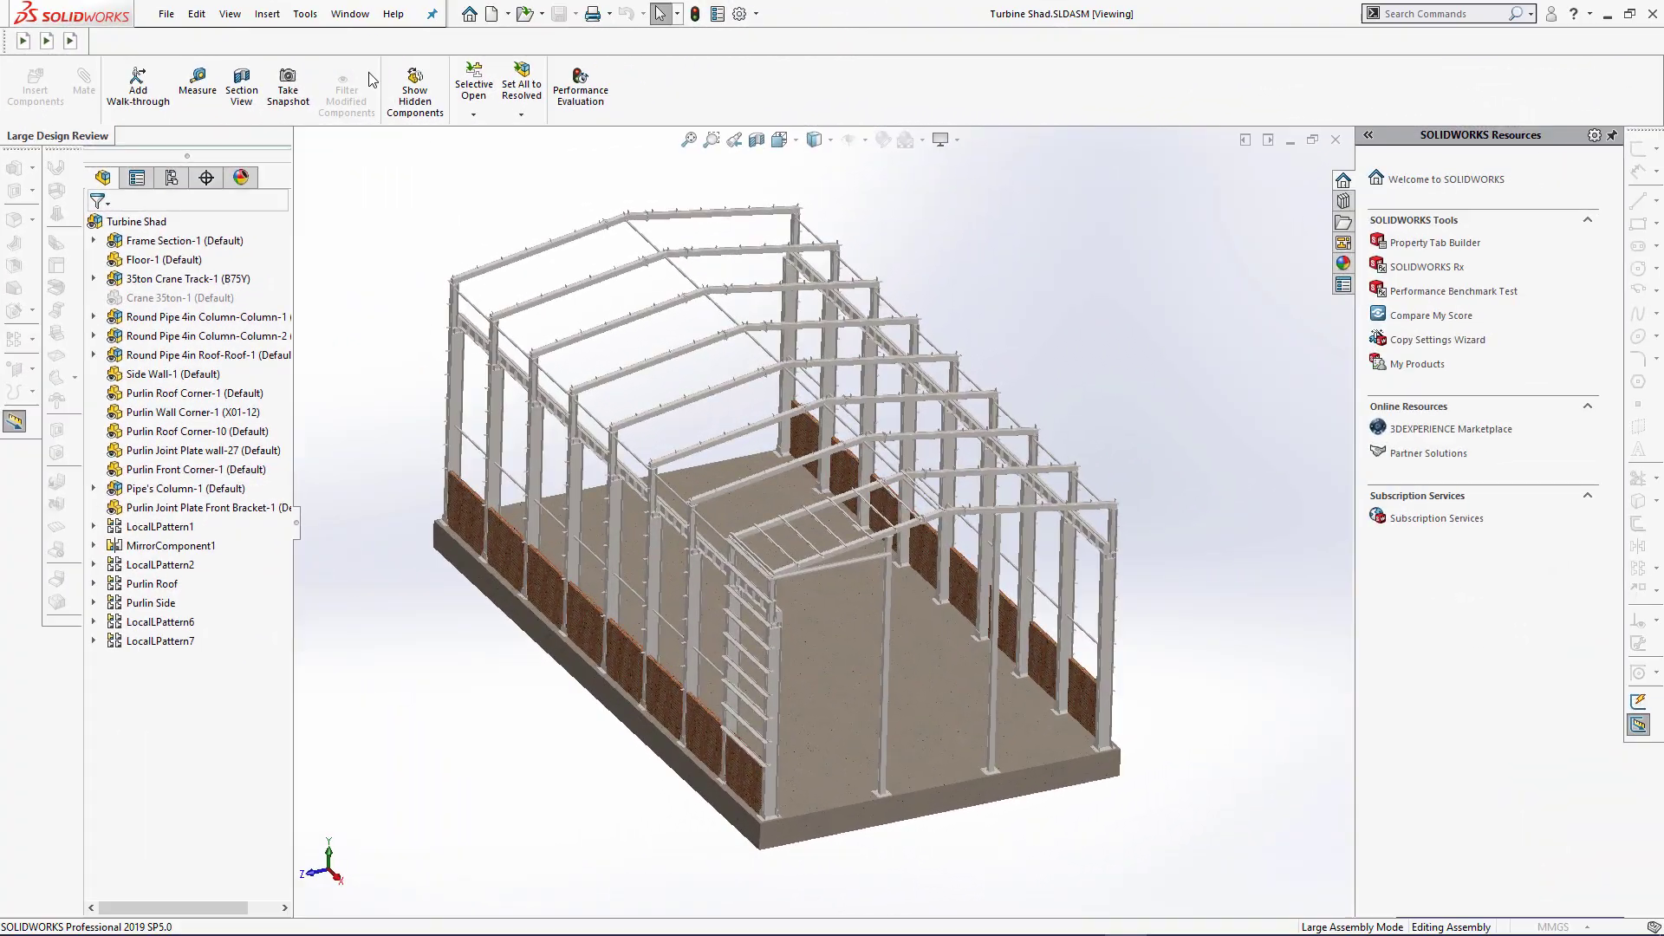
{"action": "right_click", "coordinate": [389, 46]}
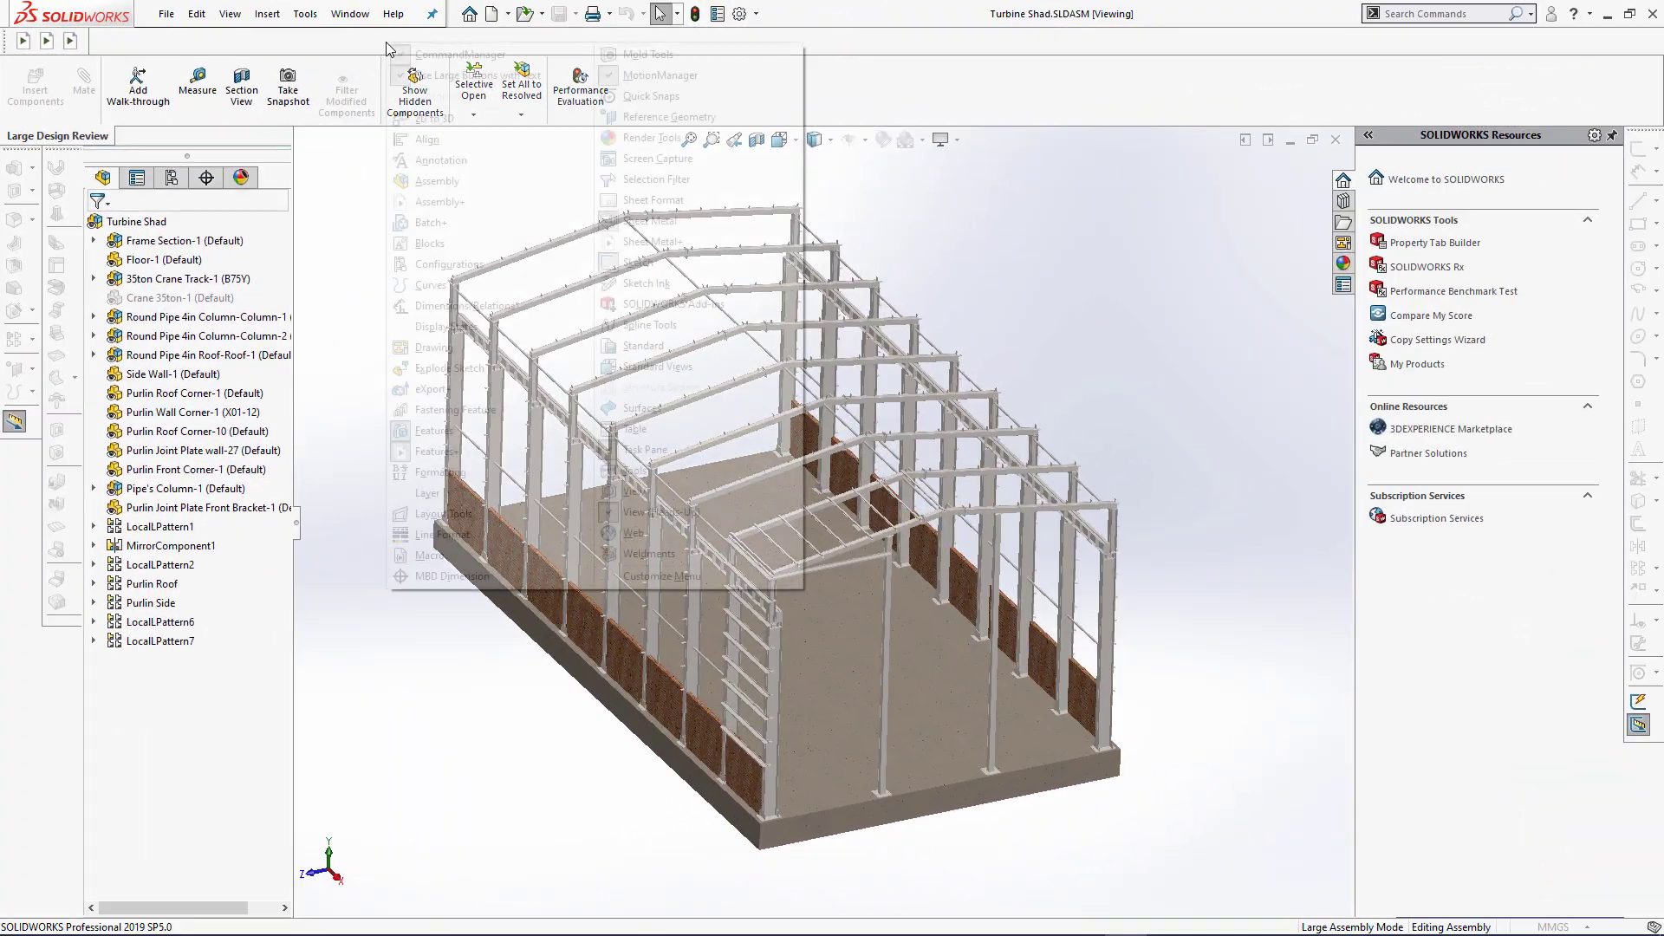
{"action": "left_click", "coordinate": [439, 203]}
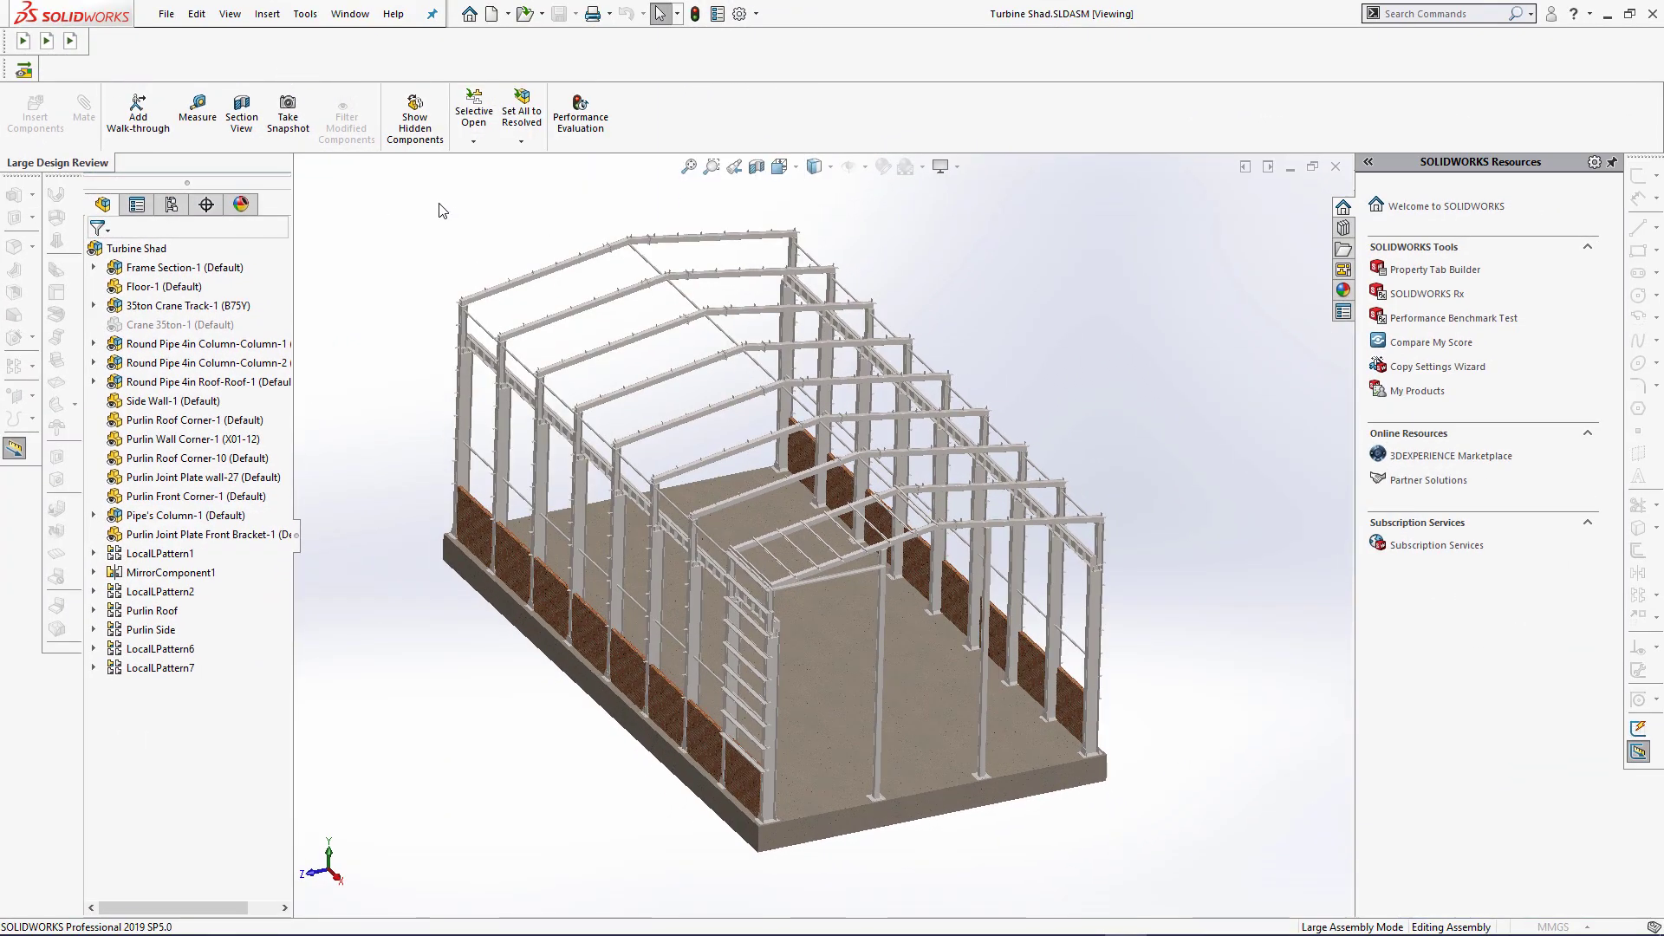
{"action": "left_click", "coordinate": [305, 14]}
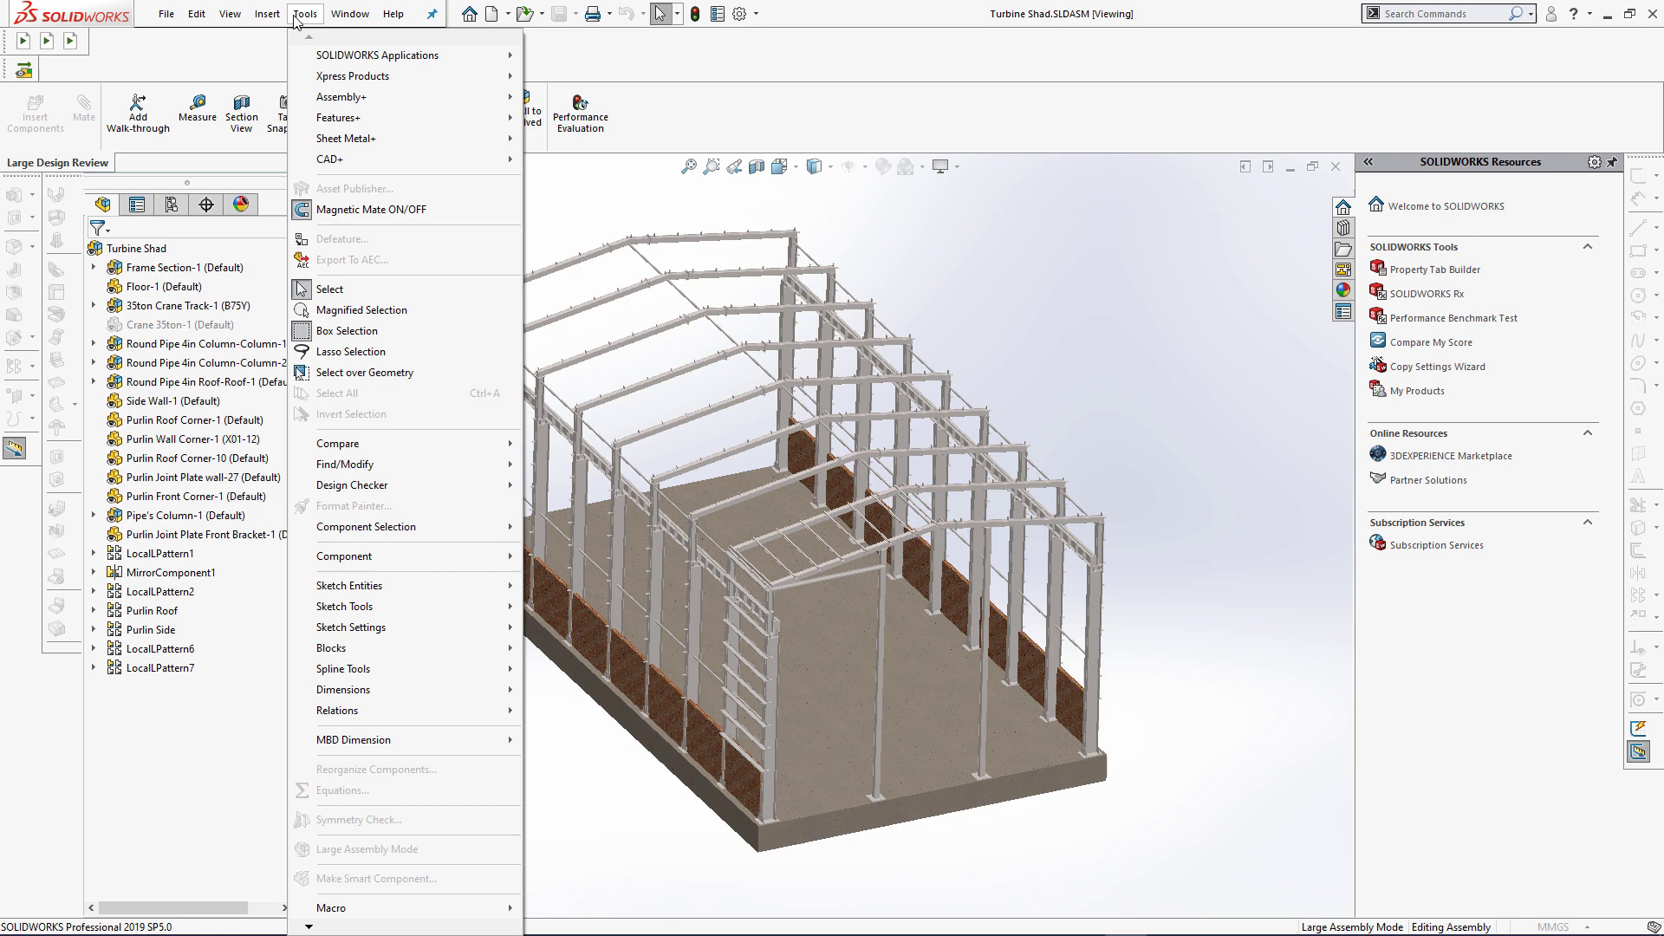
{"action": "mouse_move", "coordinate": [363, 102]}
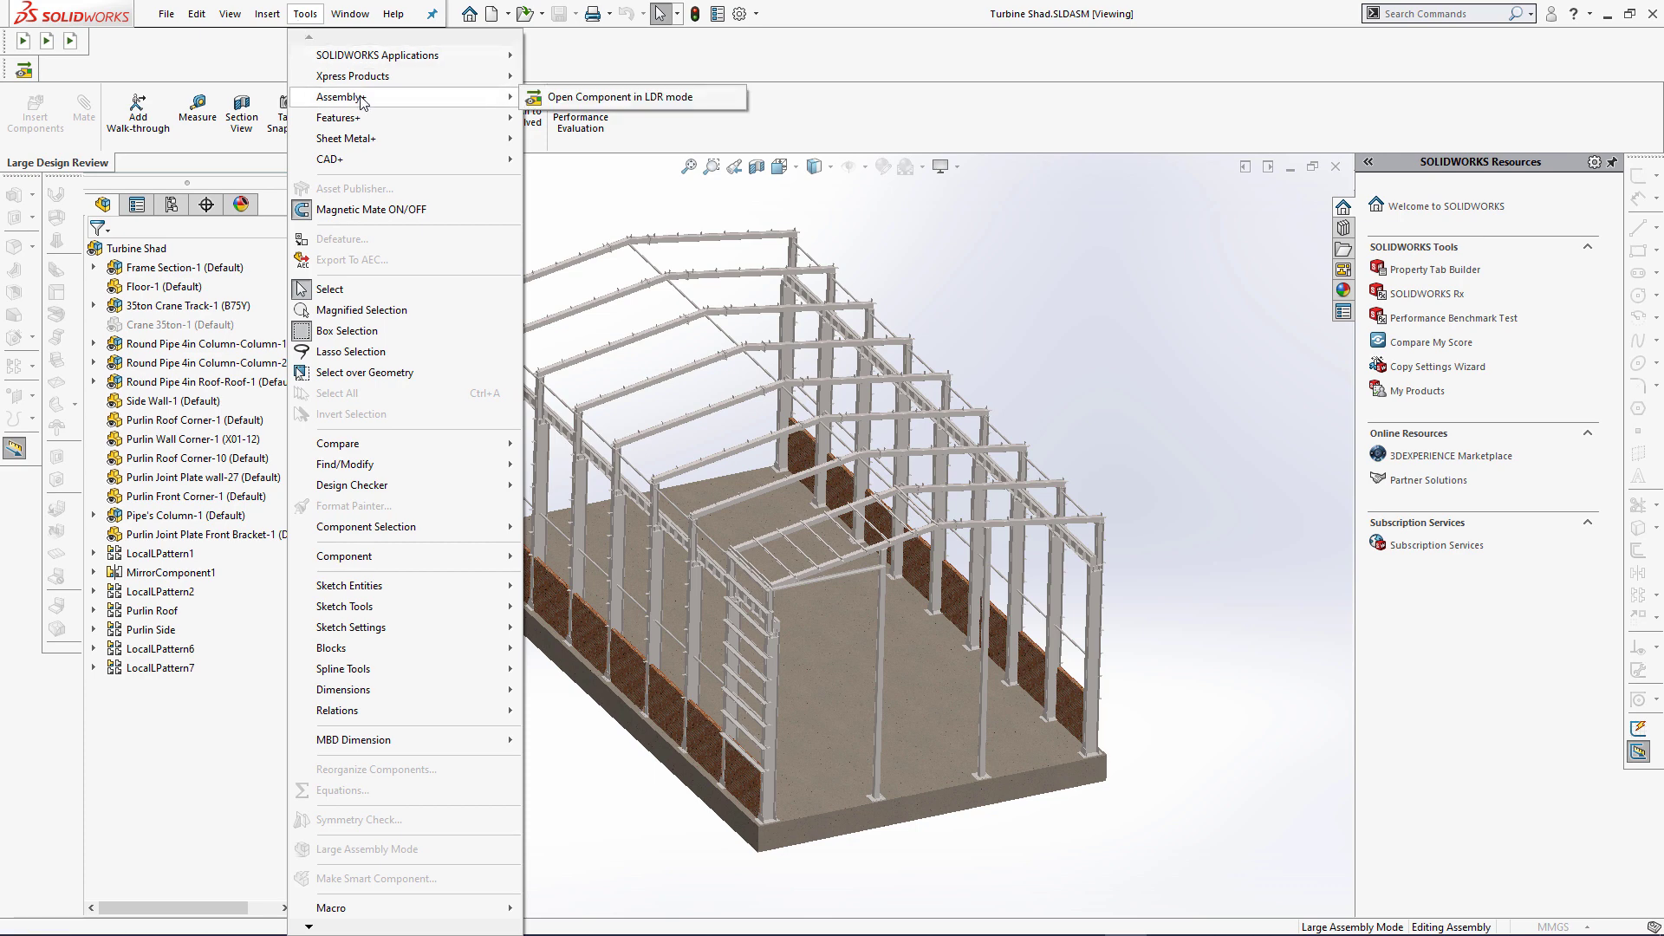
Switch the toolbar button size to Large, then back to Small
{"action": "left_click", "coordinate": [757, 14]}
{"action": "mouse_move", "coordinate": [792, 83]}
{"action": "left_click", "coordinate": [953, 143]}
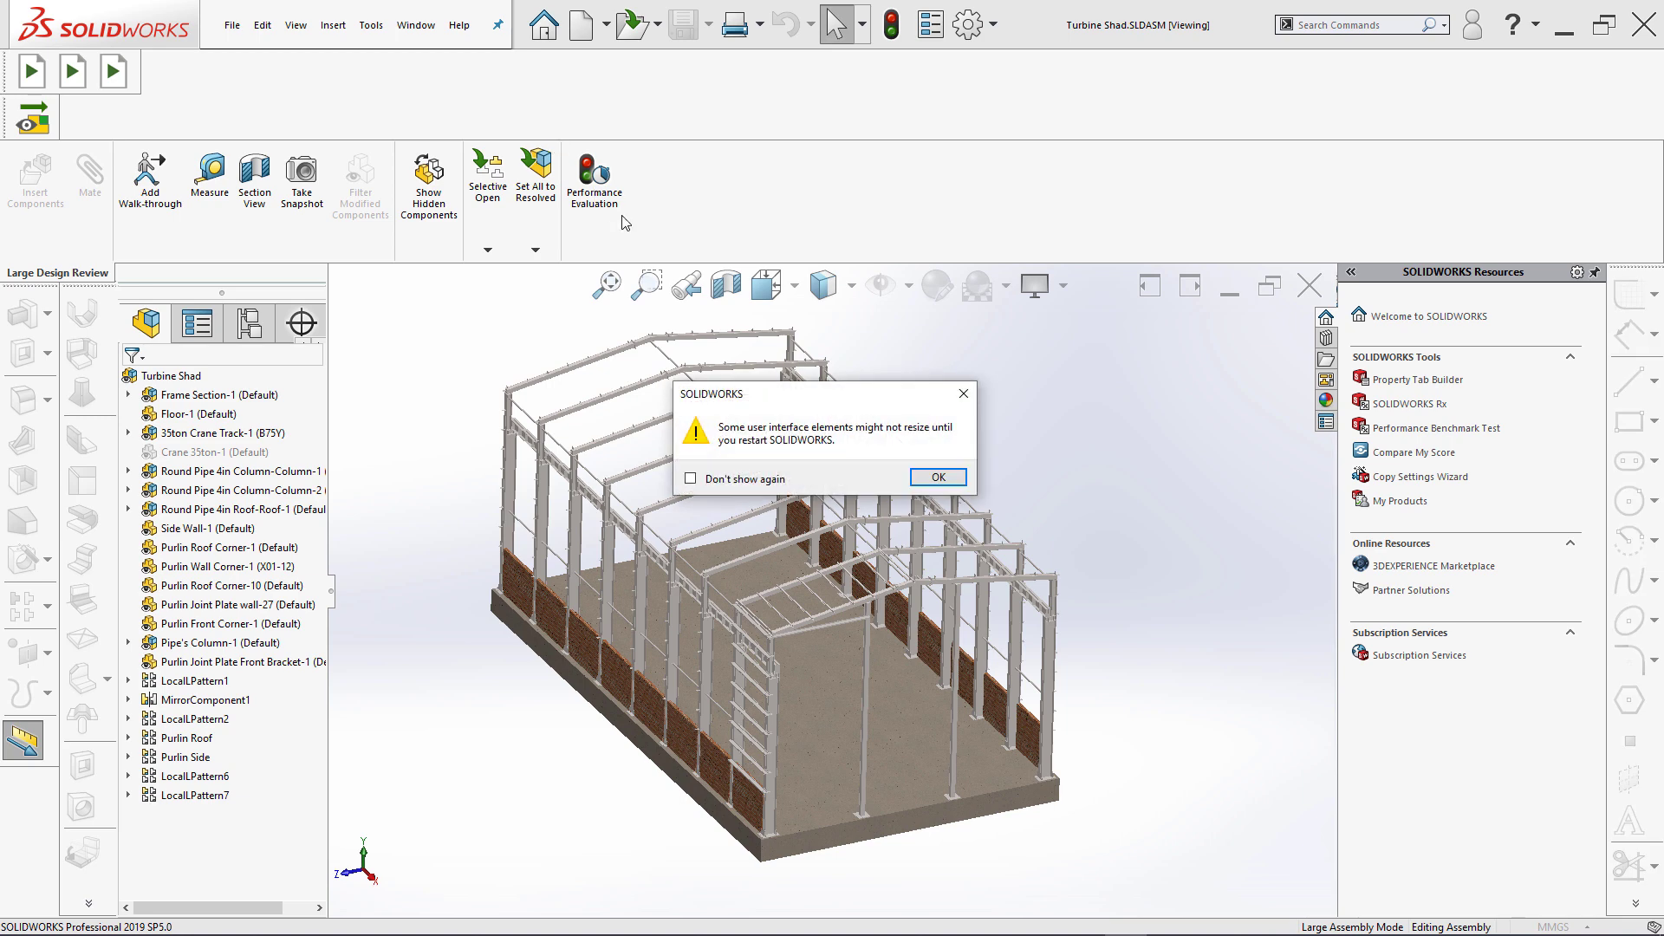
{"action": "left_click", "coordinate": [920, 475]}
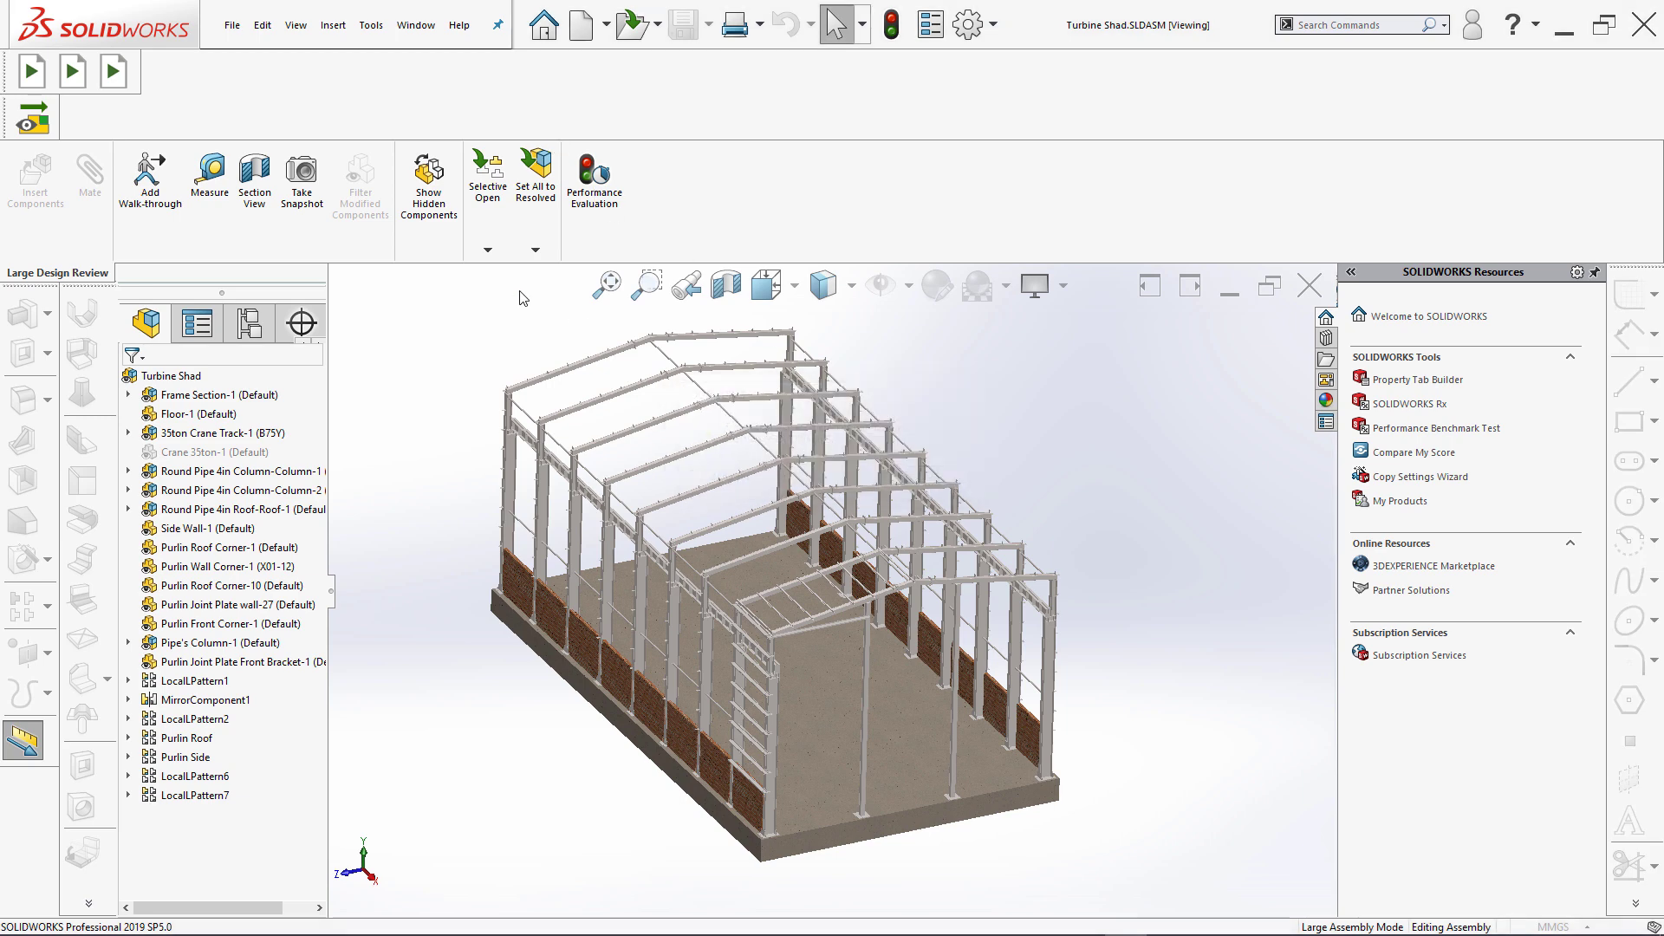
{"action": "left_click", "coordinate": [993, 26]}
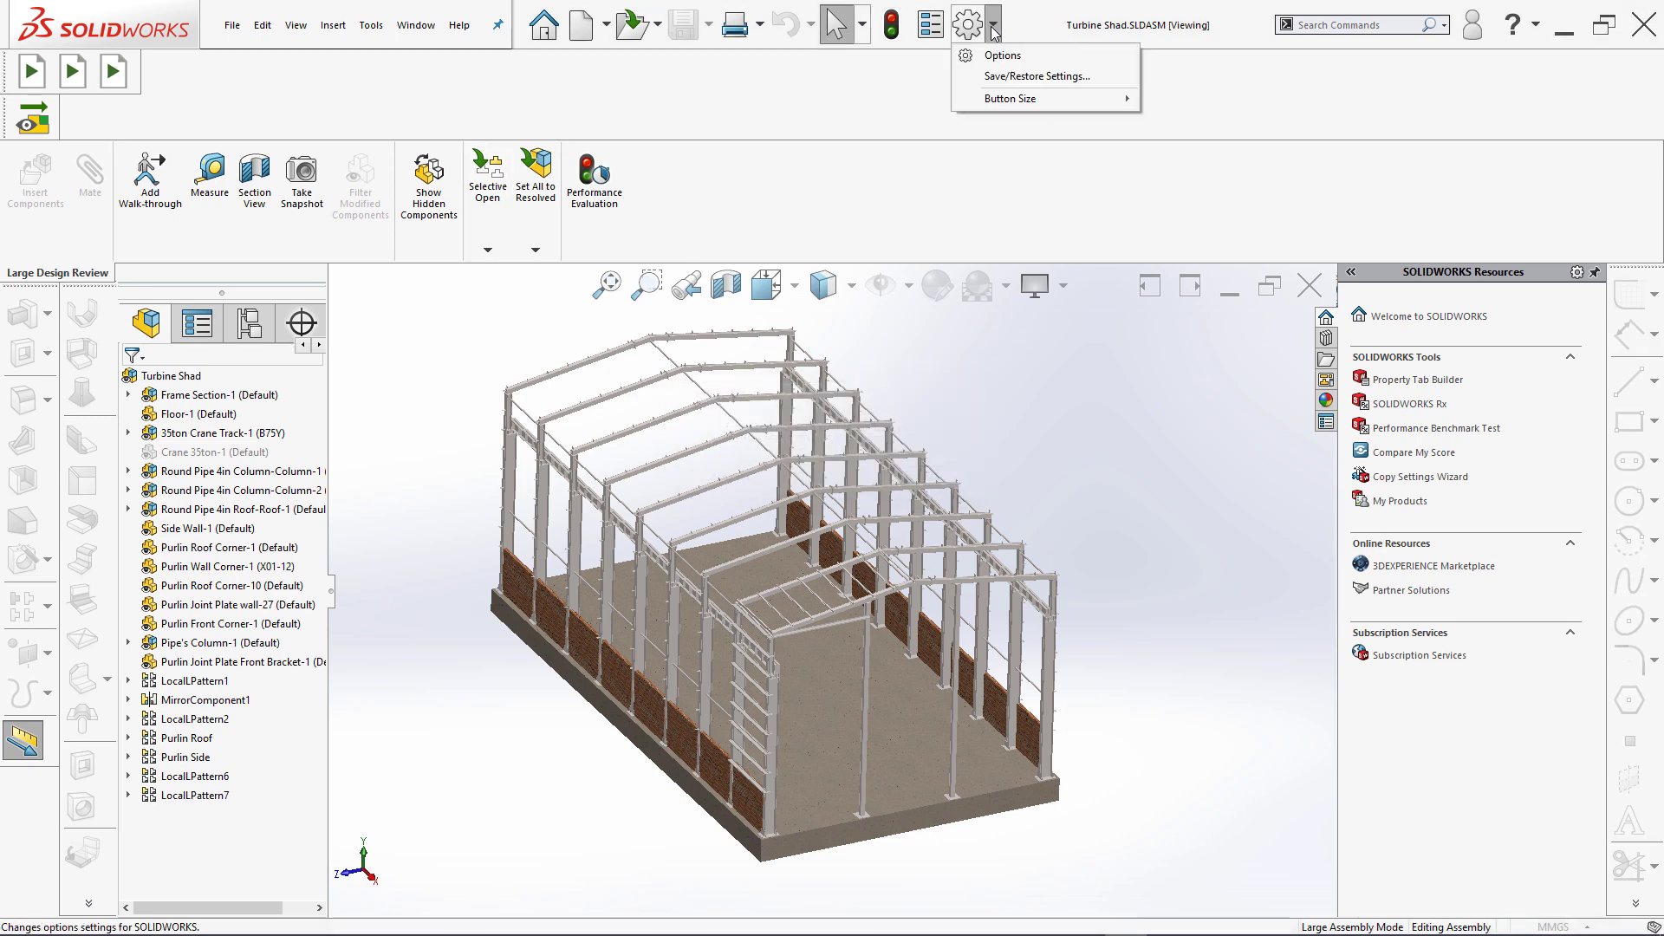
{"action": "mouse_move", "coordinate": [1010, 98]}
{"action": "left_click", "coordinate": [1201, 104]}
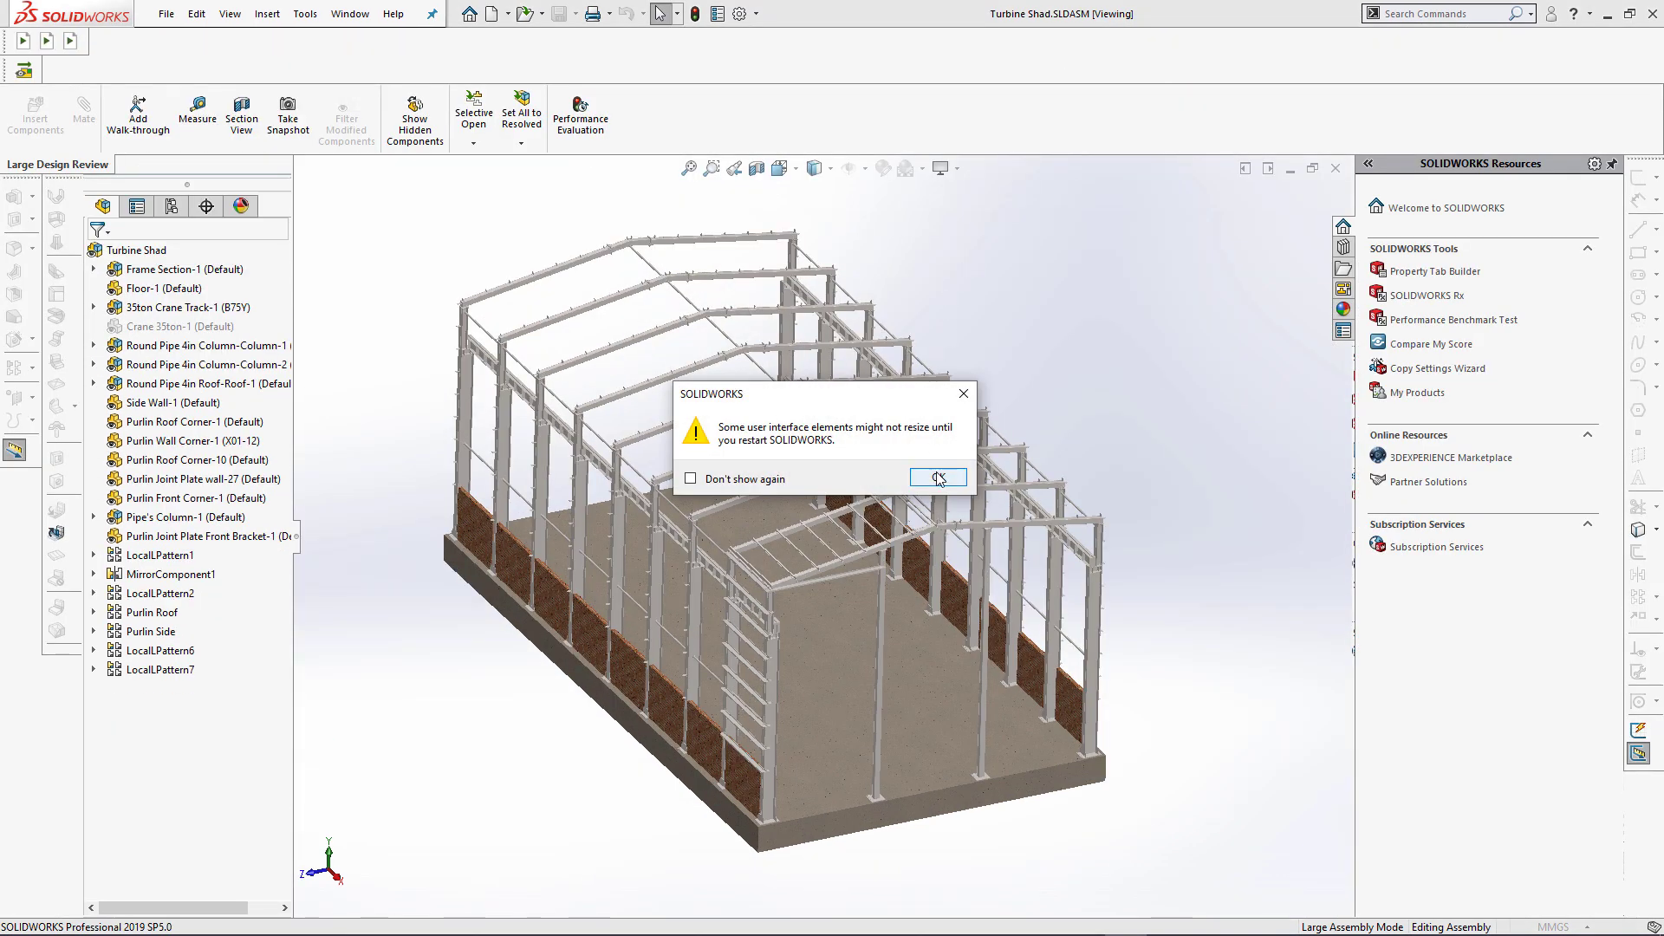
{"action": "left_click", "coordinate": [939, 478]}
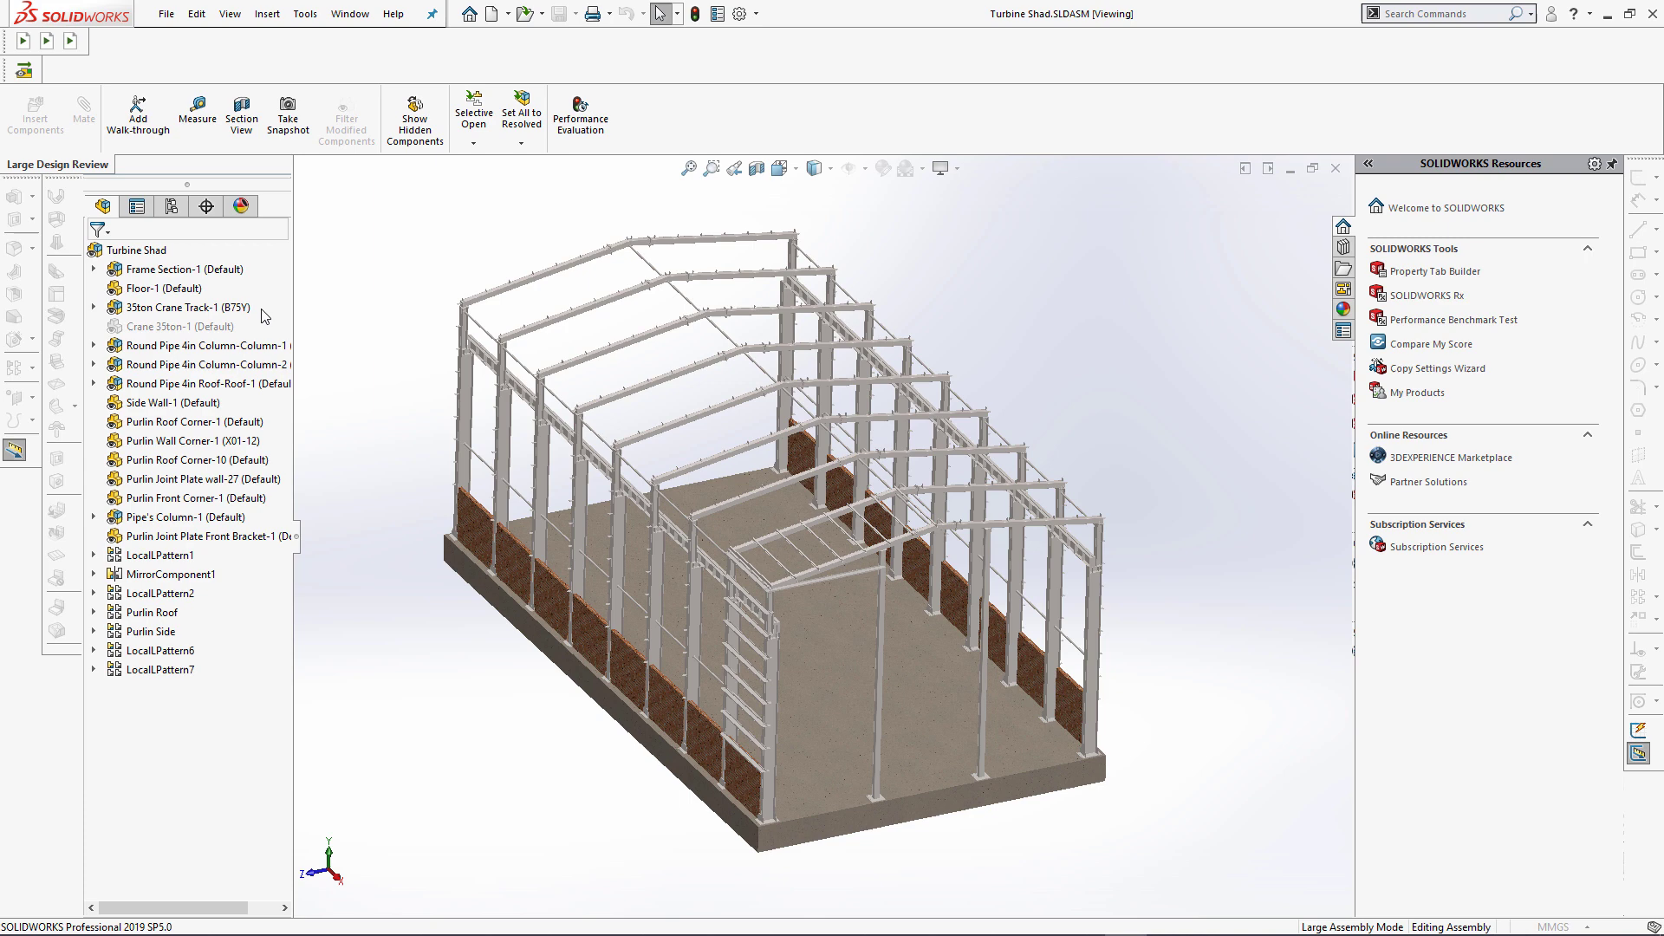
Open 35ton Crane Track-1 in LDR mode using the Assembly+ toolbar button
{"action": "left_click", "coordinate": [217, 309]}
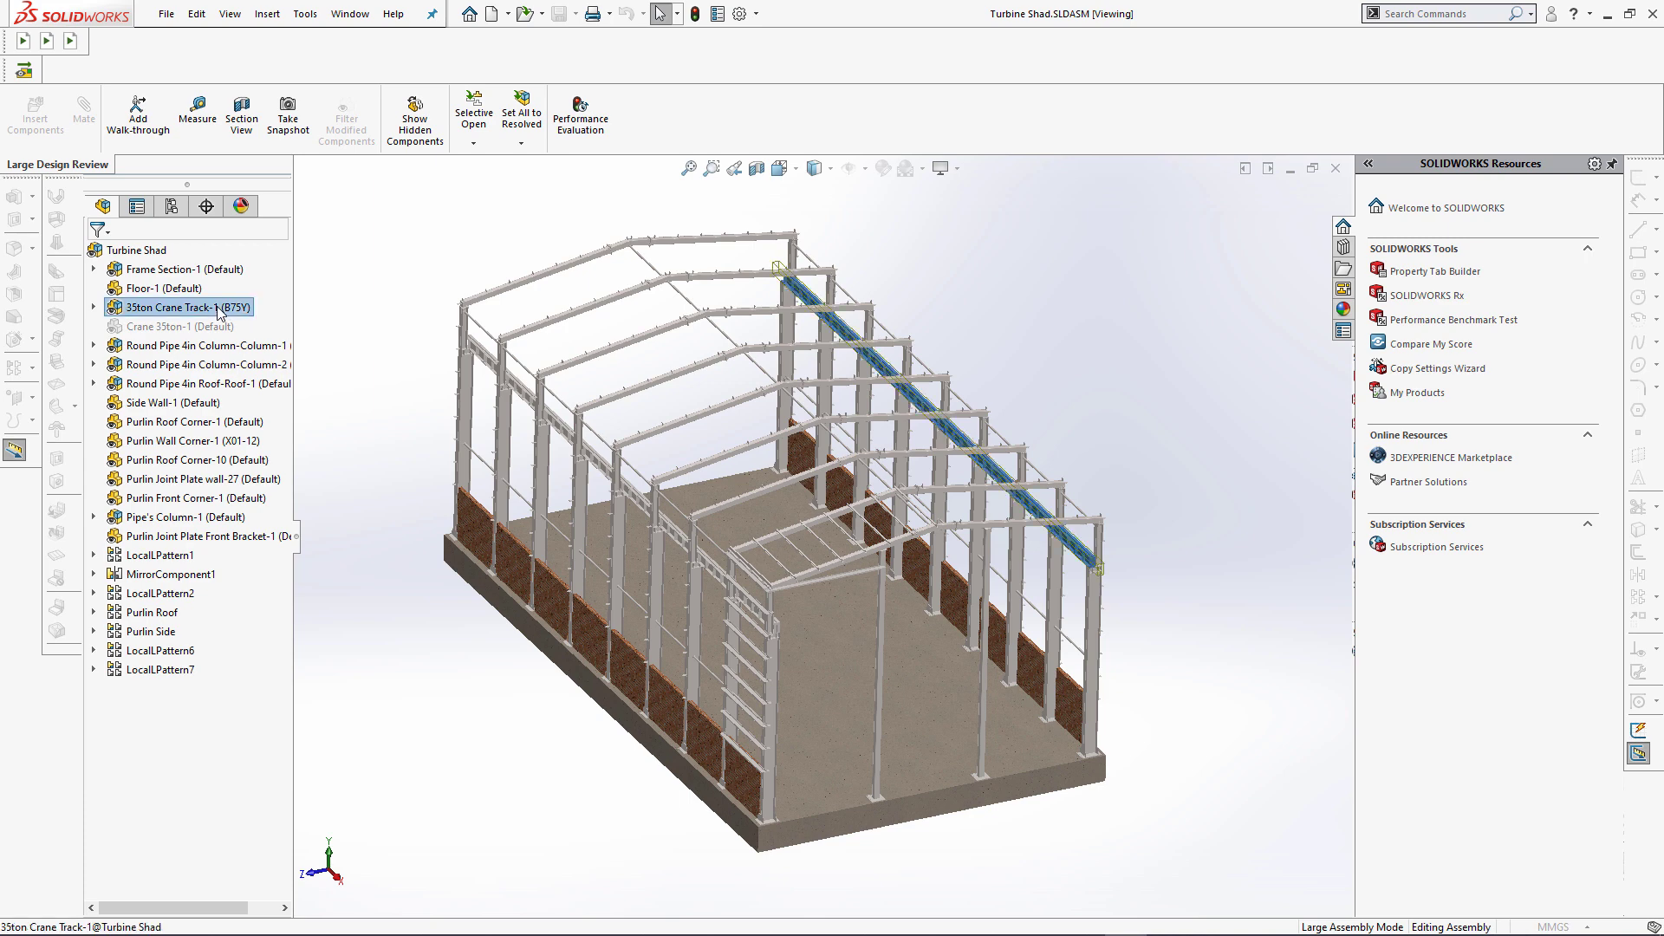
{"action": "left_click", "coordinate": [24, 71]}
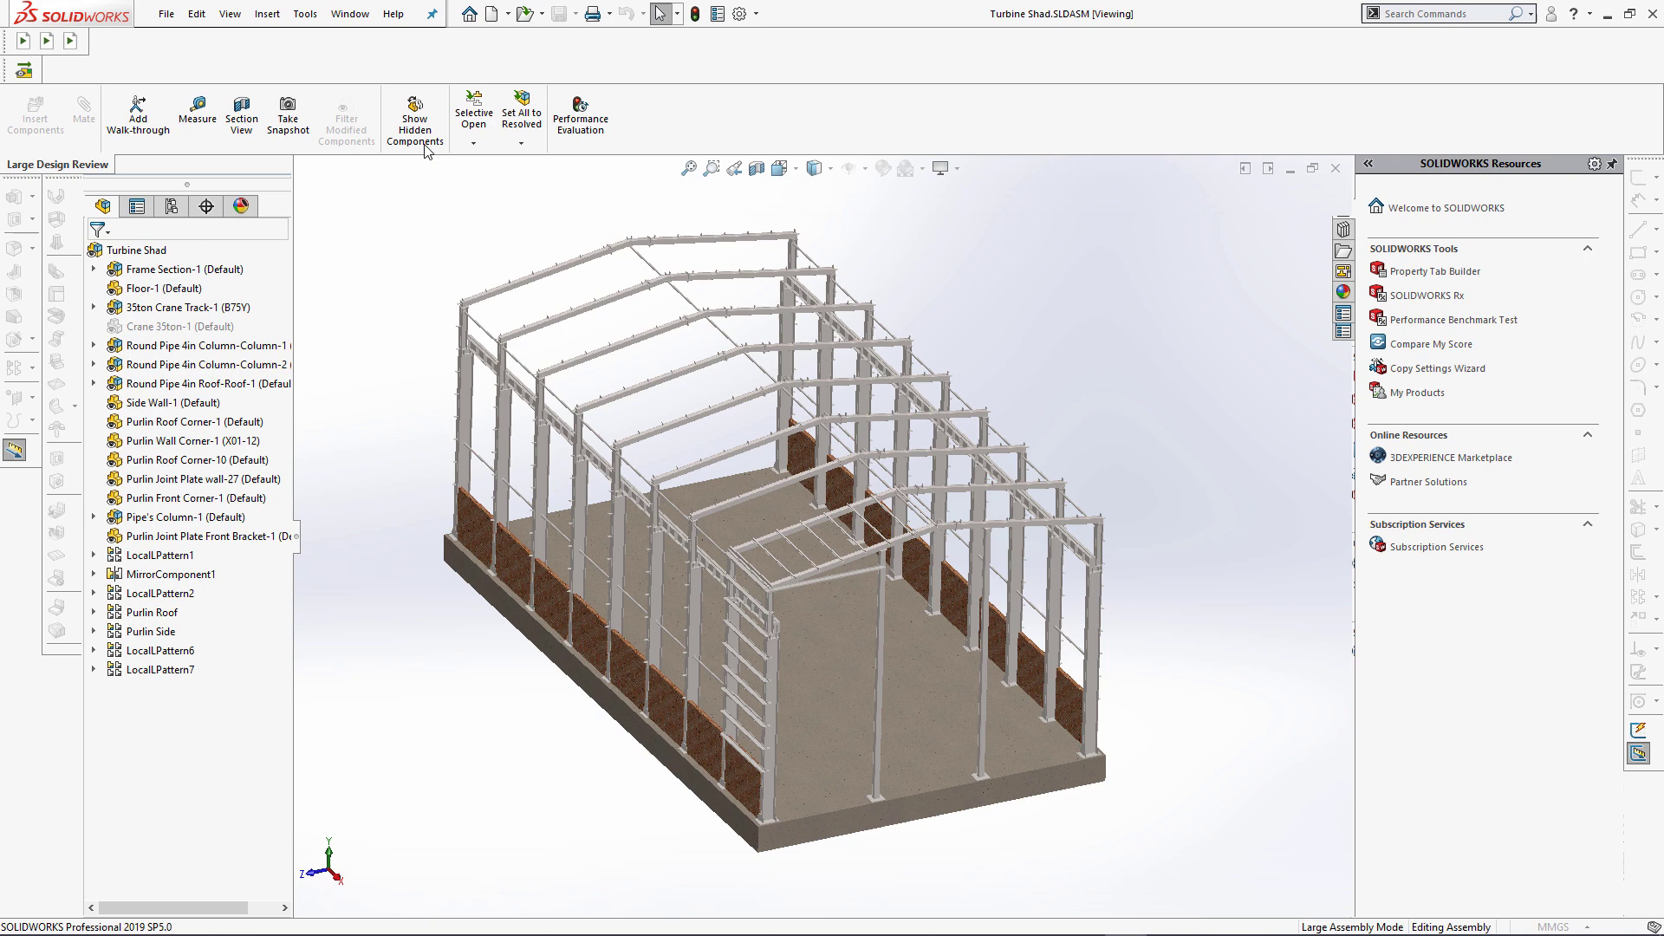
Launch Batch+ Run, try picking Frame Section-1 and Floor-1, then revert to Process All Files
{"action": "left_click", "coordinate": [311, 17]}
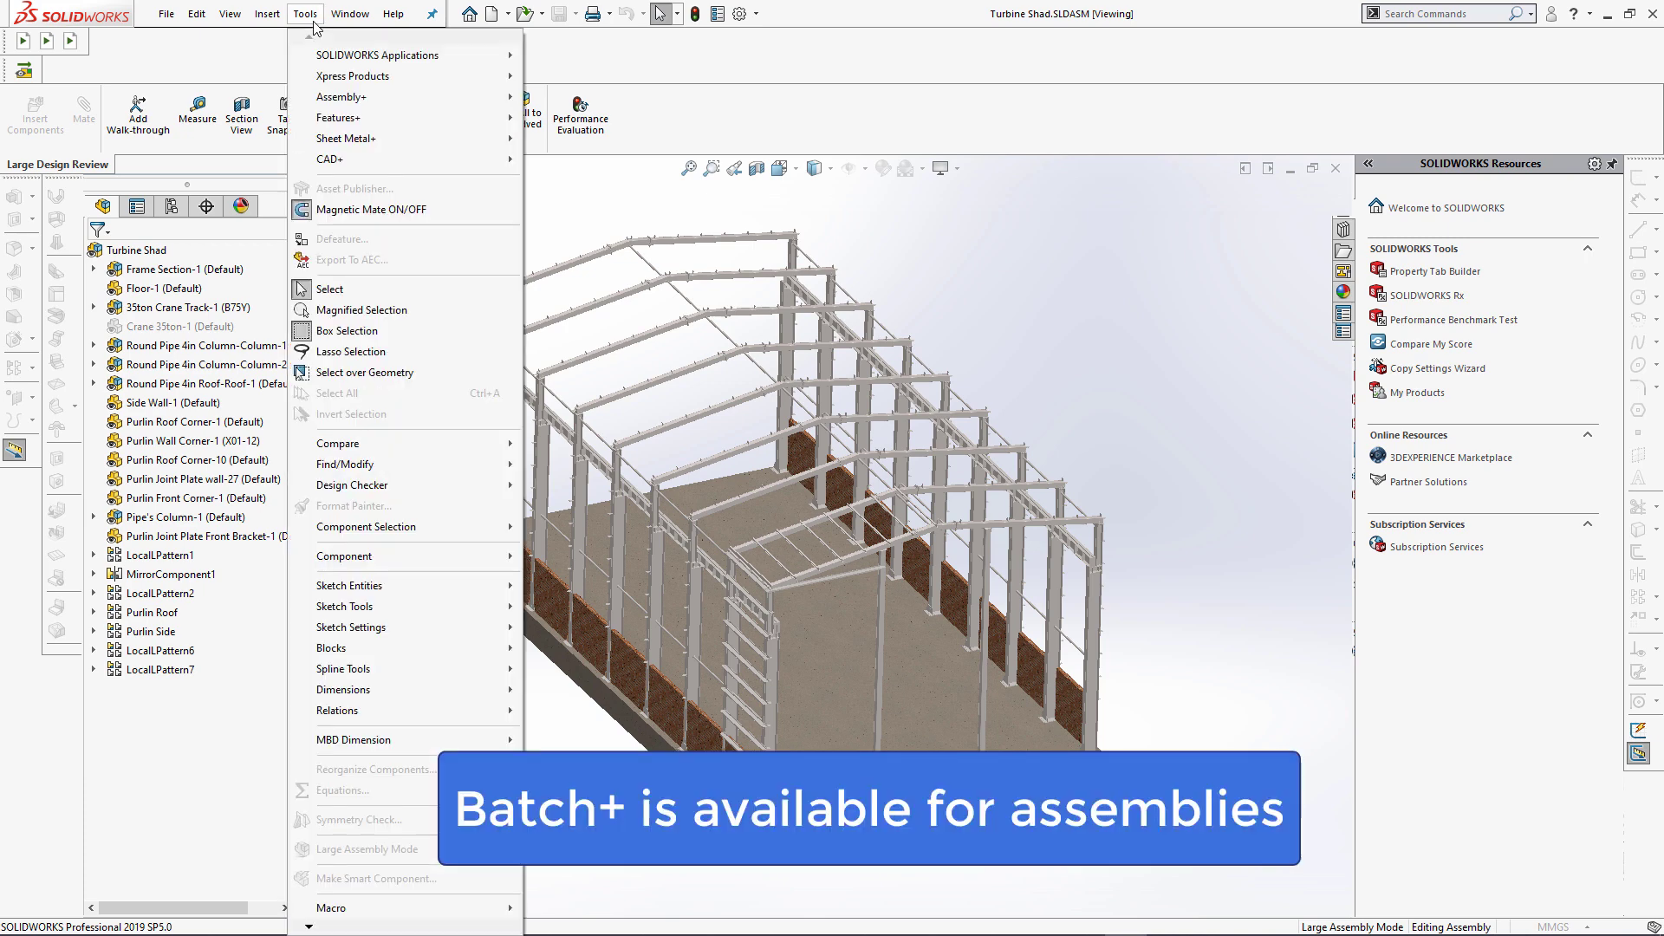
{"action": "mouse_move", "coordinate": [403, 163]}
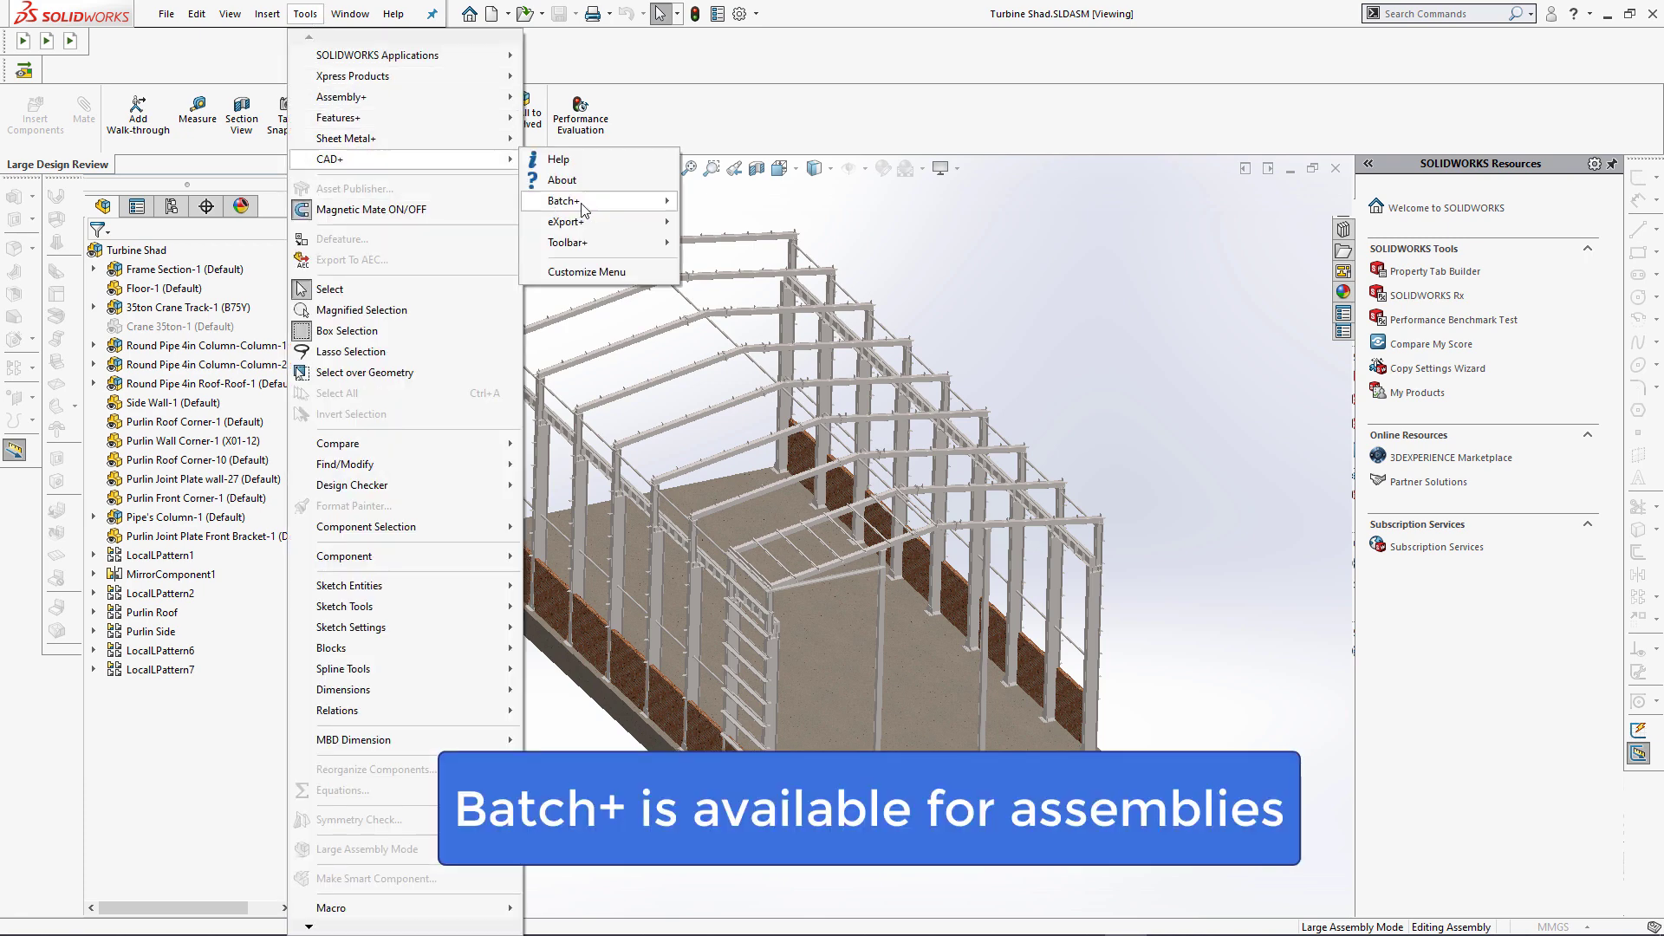
{"action": "mouse_move", "coordinate": [607, 211]}
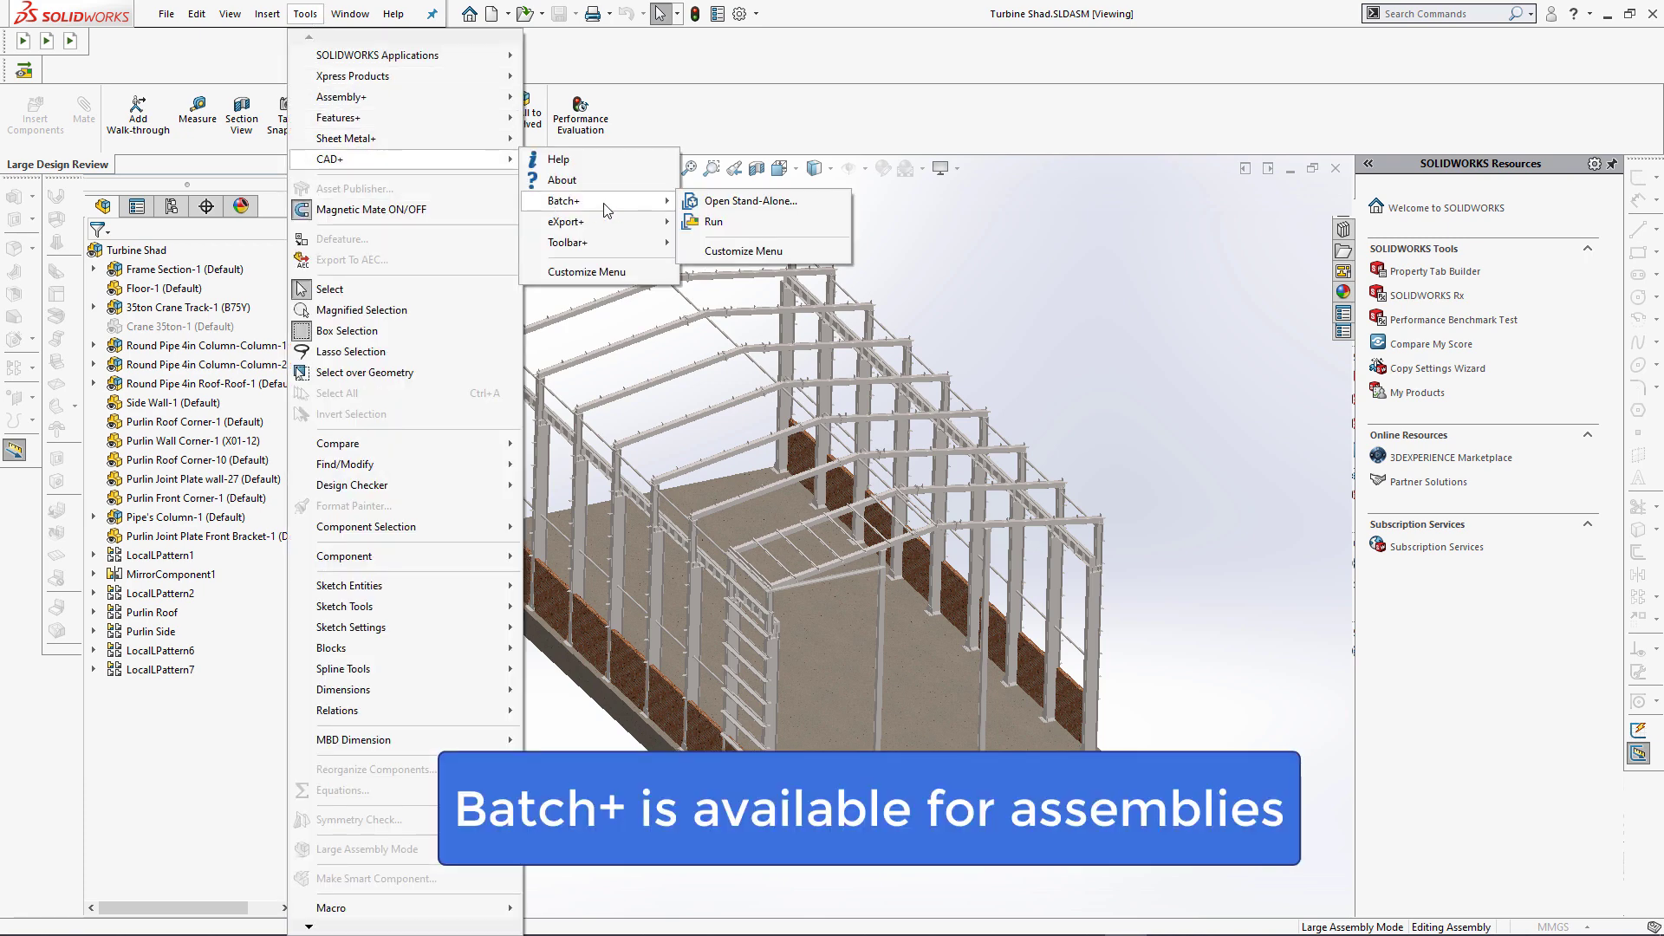
{"action": "left_click", "coordinate": [742, 223]}
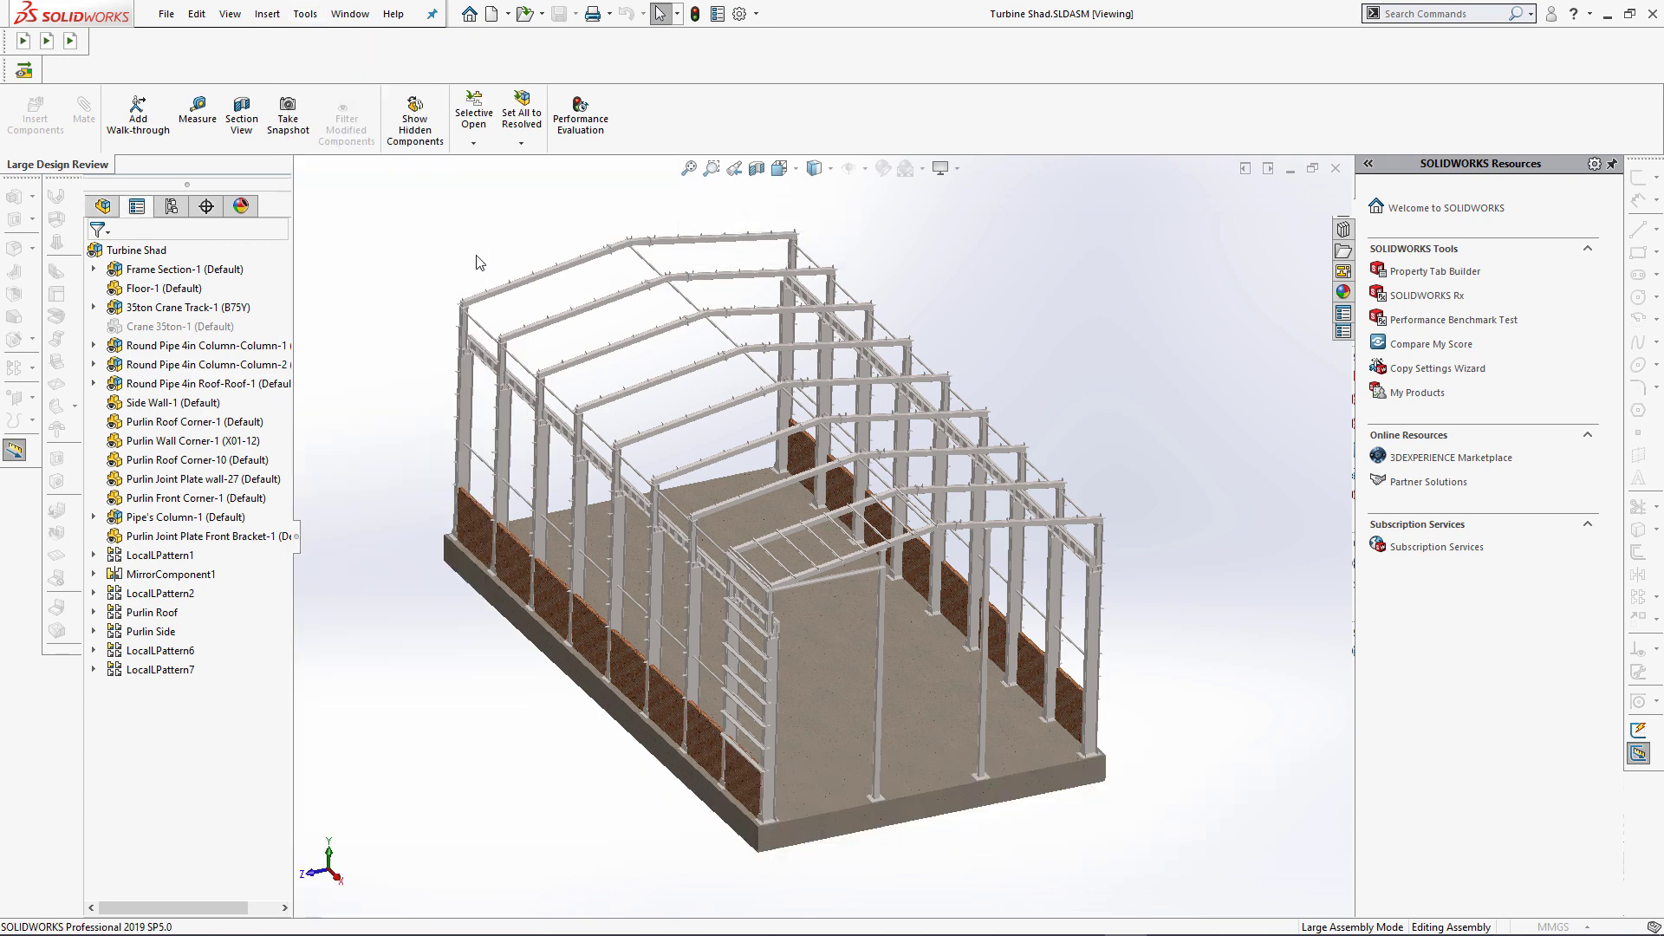
{"action": "left_click", "coordinate": [133, 466]}
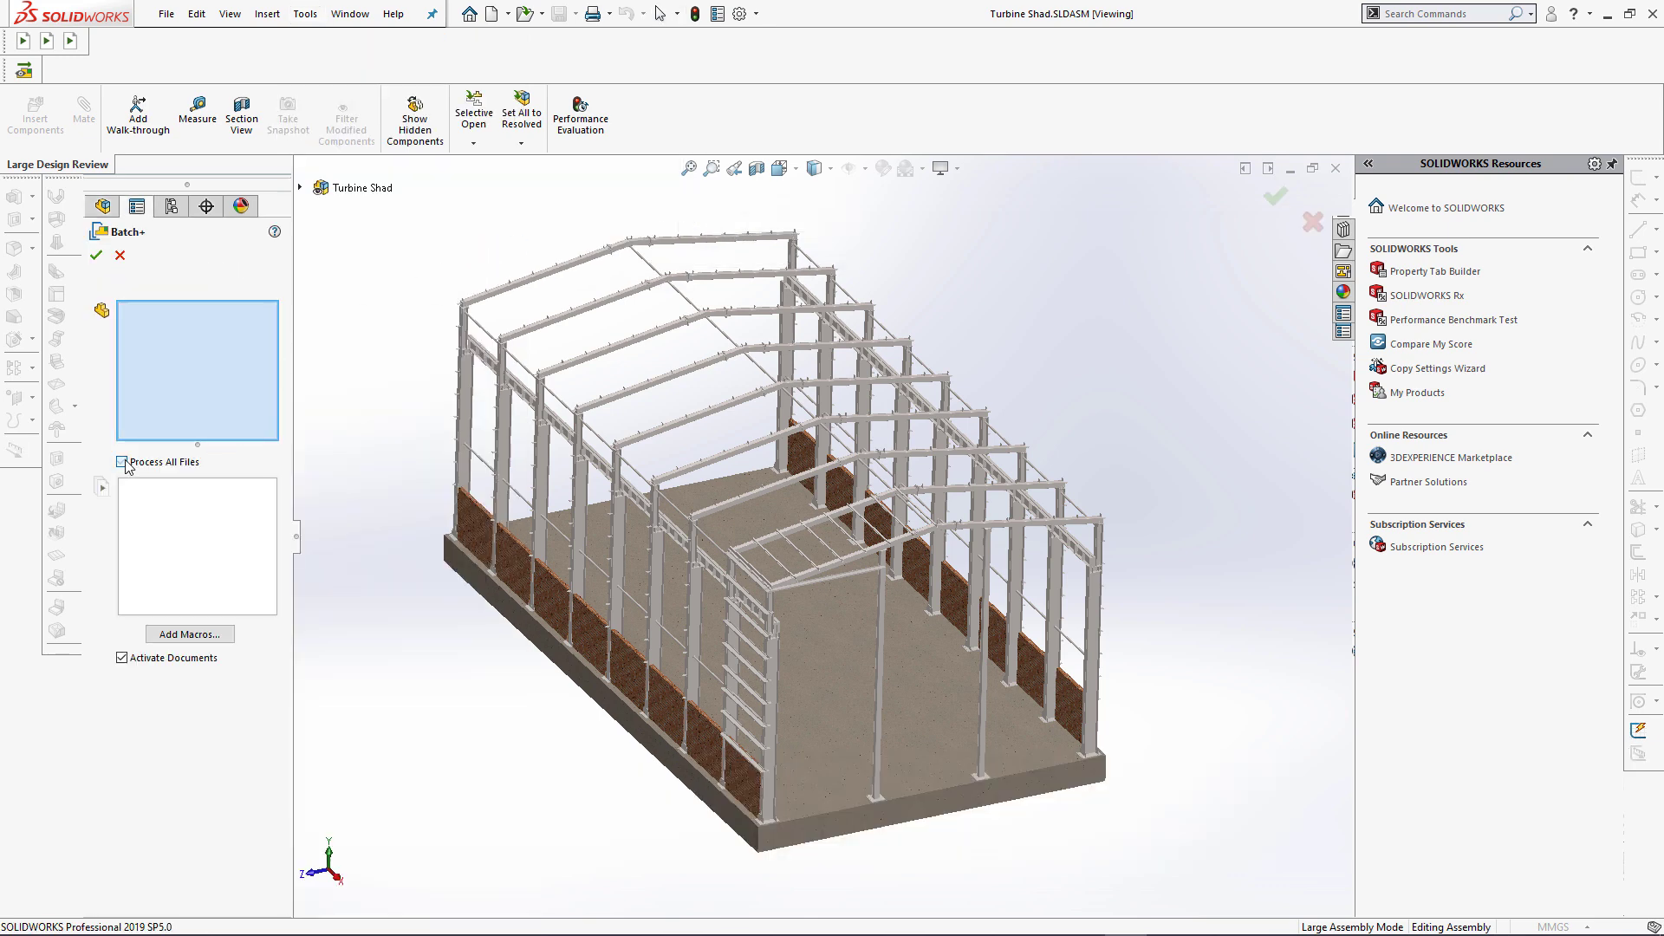
{"action": "left_click", "coordinate": [300, 187]}
{"action": "left_click", "coordinate": [372, 208]}
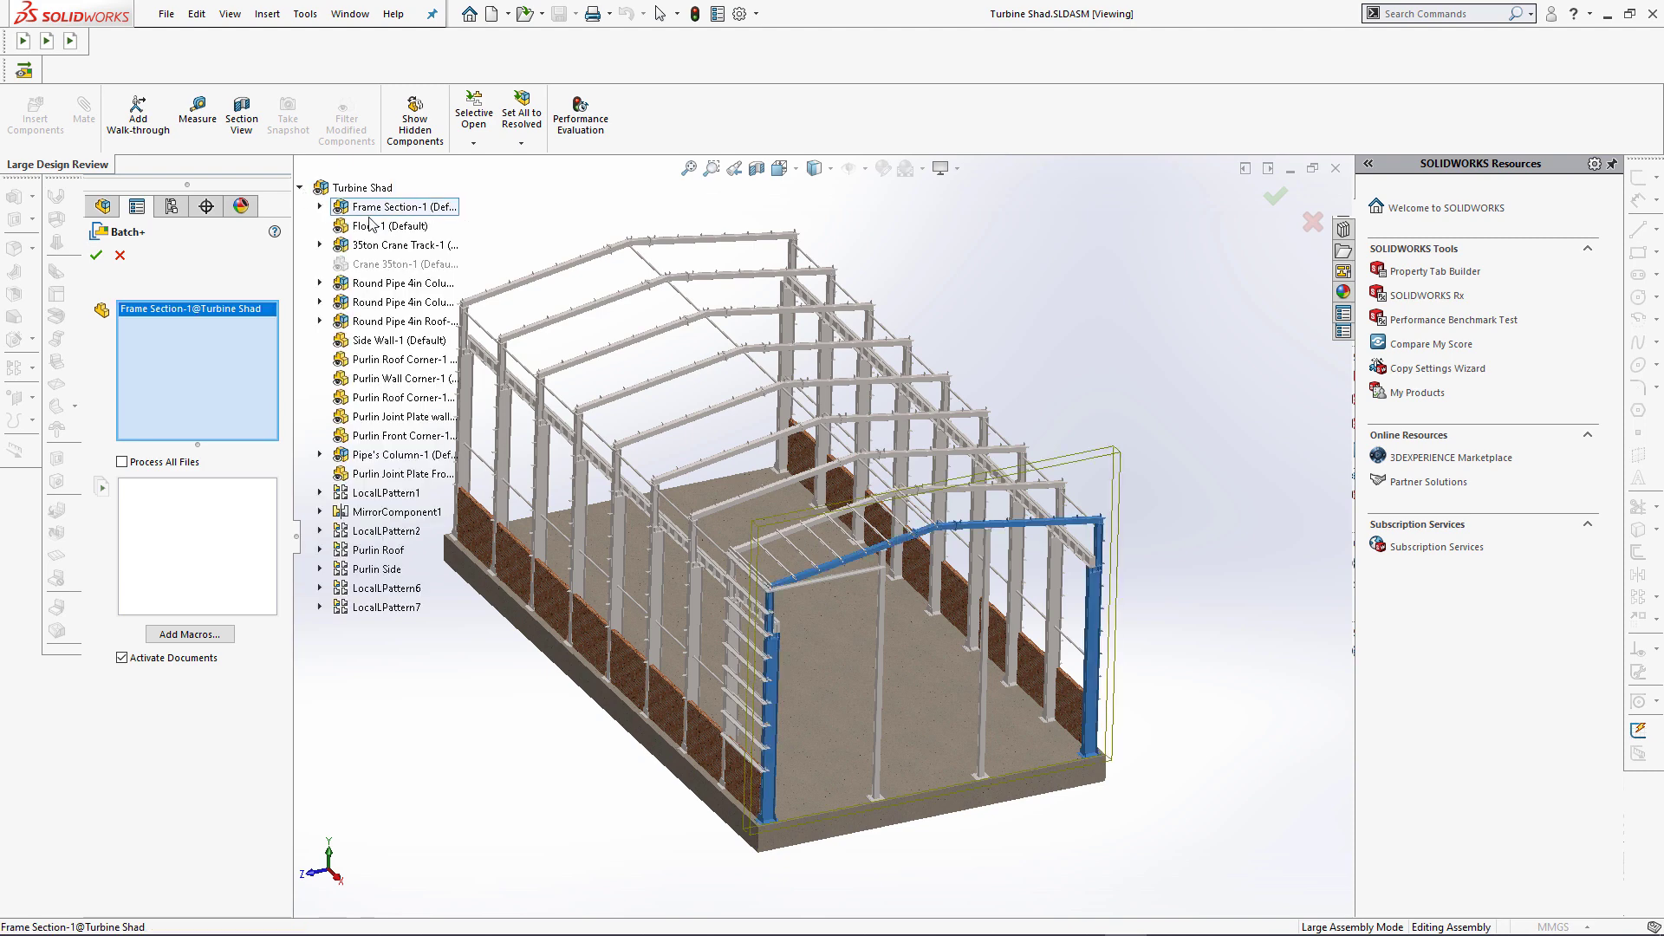
{"action": "left_click", "coordinate": [371, 227], "text": "ctrl"}
{"action": "right_click", "coordinate": [232, 327]}
{"action": "left_click", "coordinate": [269, 333]}
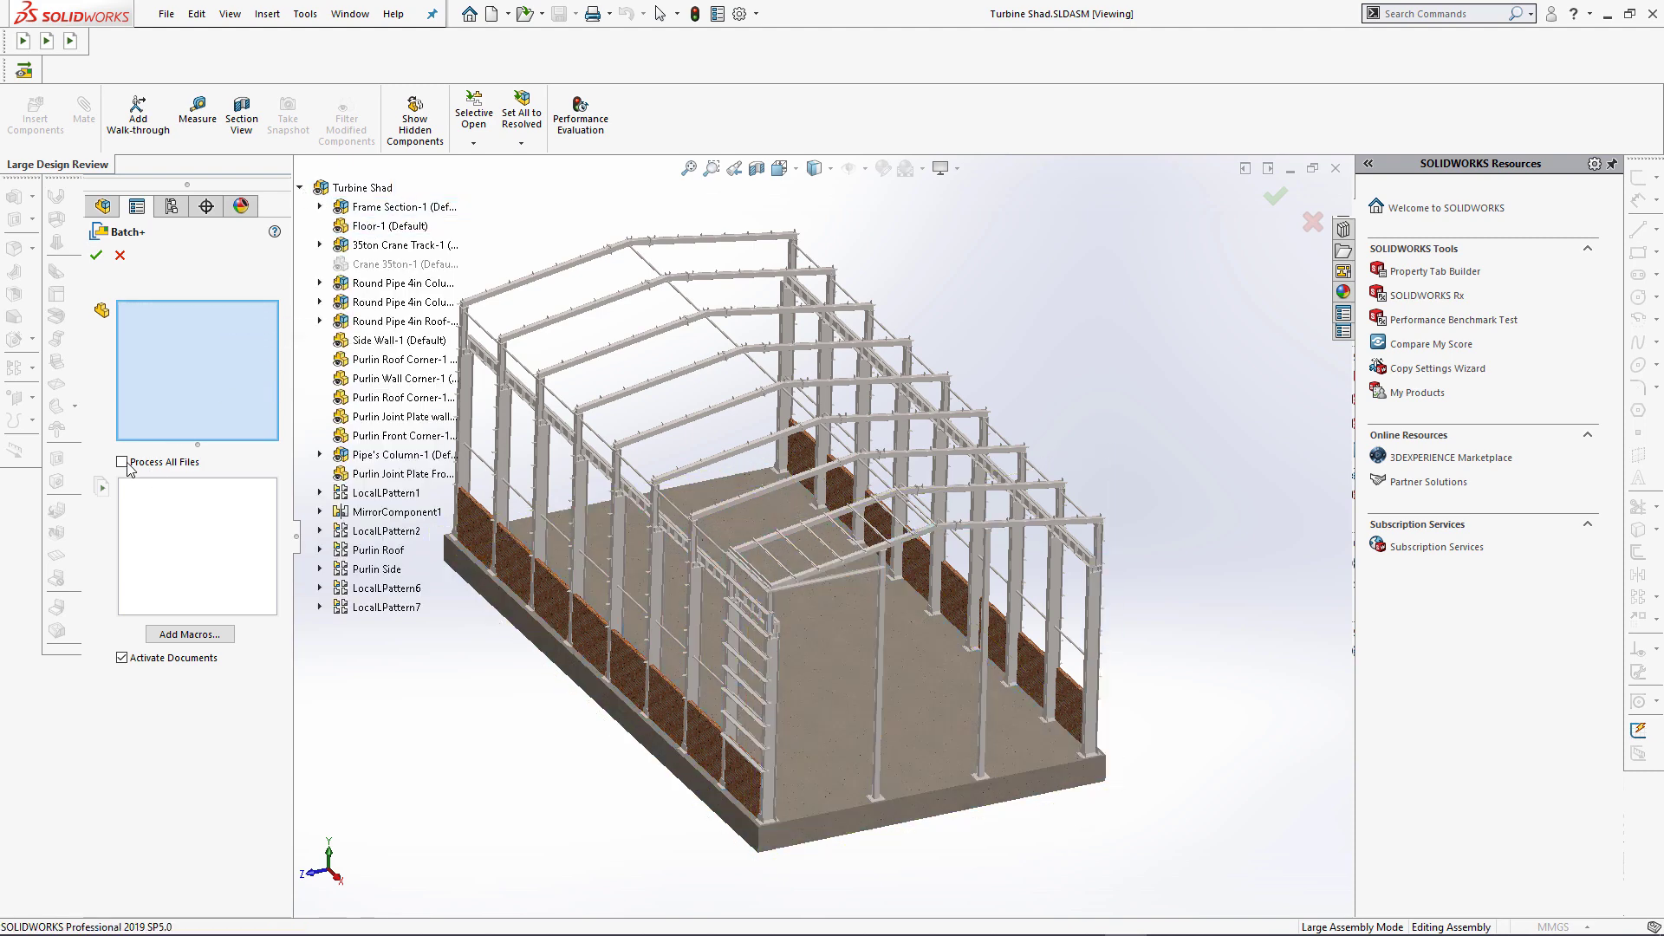
{"action": "left_click", "coordinate": [122, 462]}
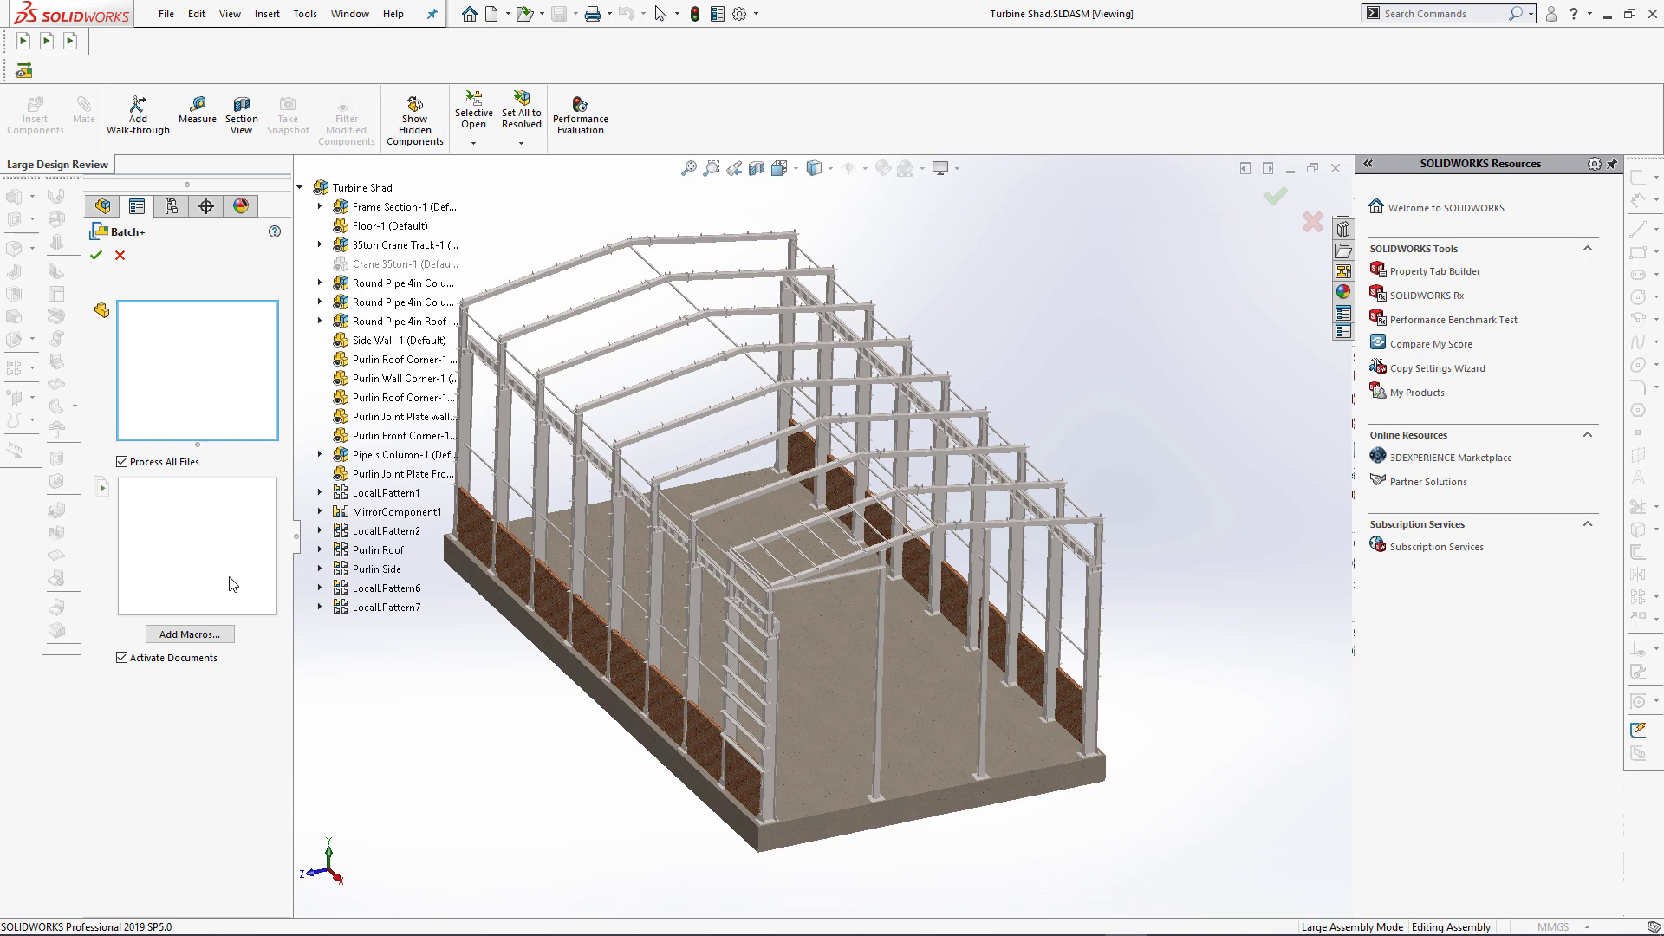
Add AddDisplayMark.swp from the CadPlus_0.5.1 Macros folder and start the batch job
{"action": "left_click", "coordinate": [189, 633]}
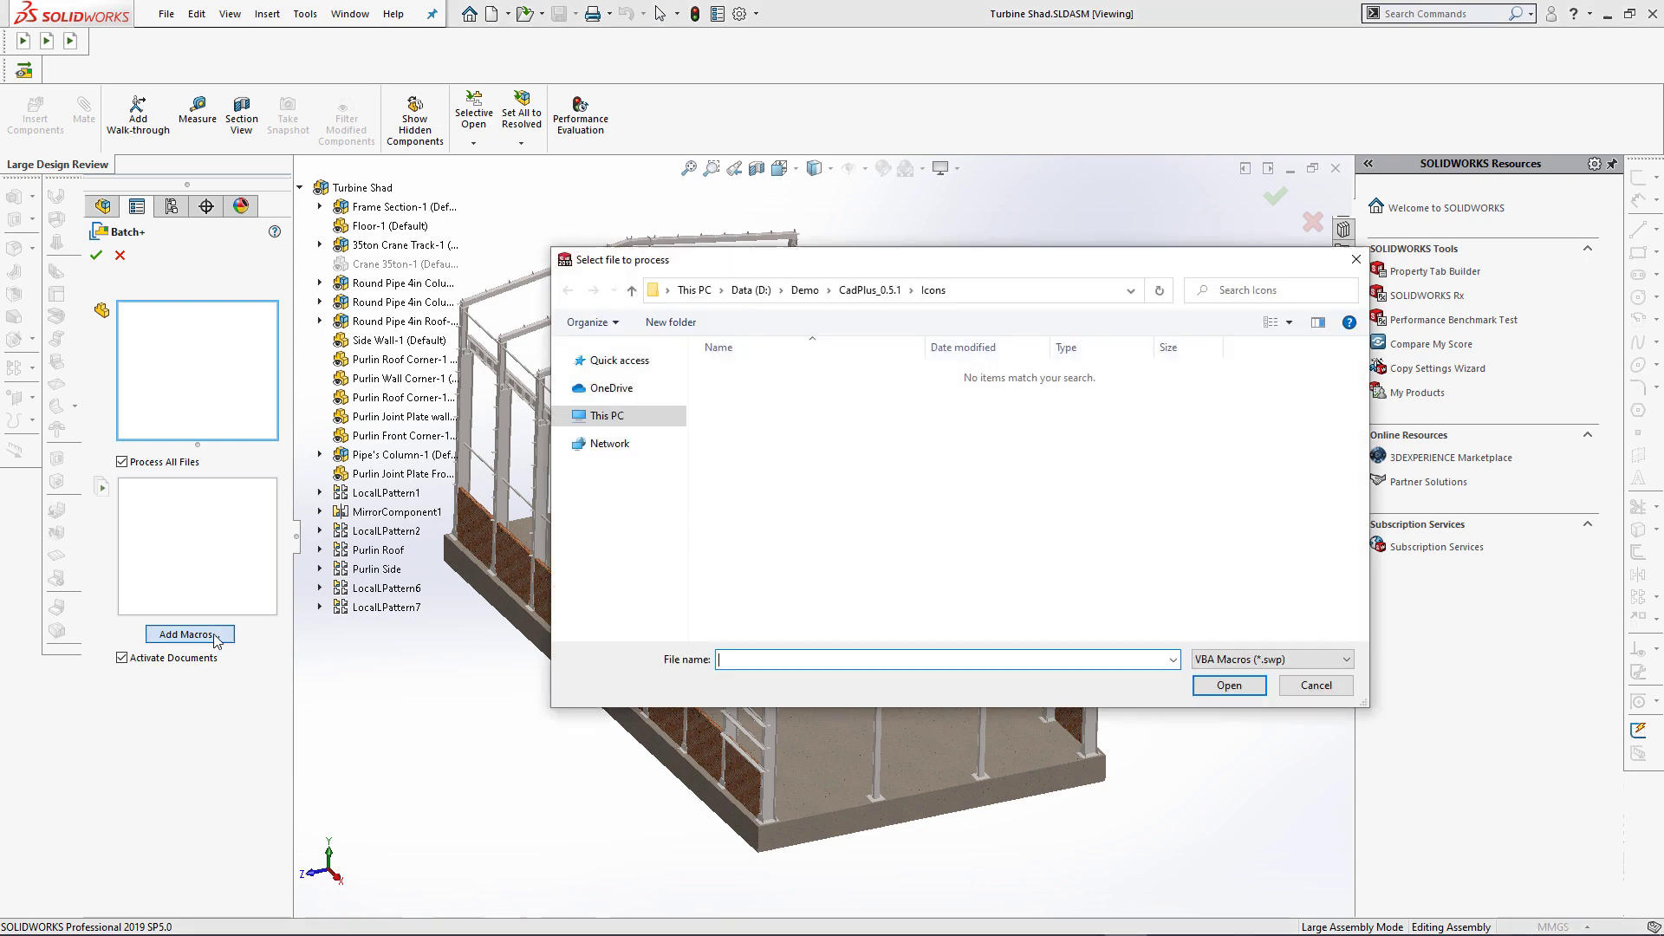
{"action": "left_click", "coordinate": [862, 291]}
{"action": "double_click", "coordinate": [746, 390]}
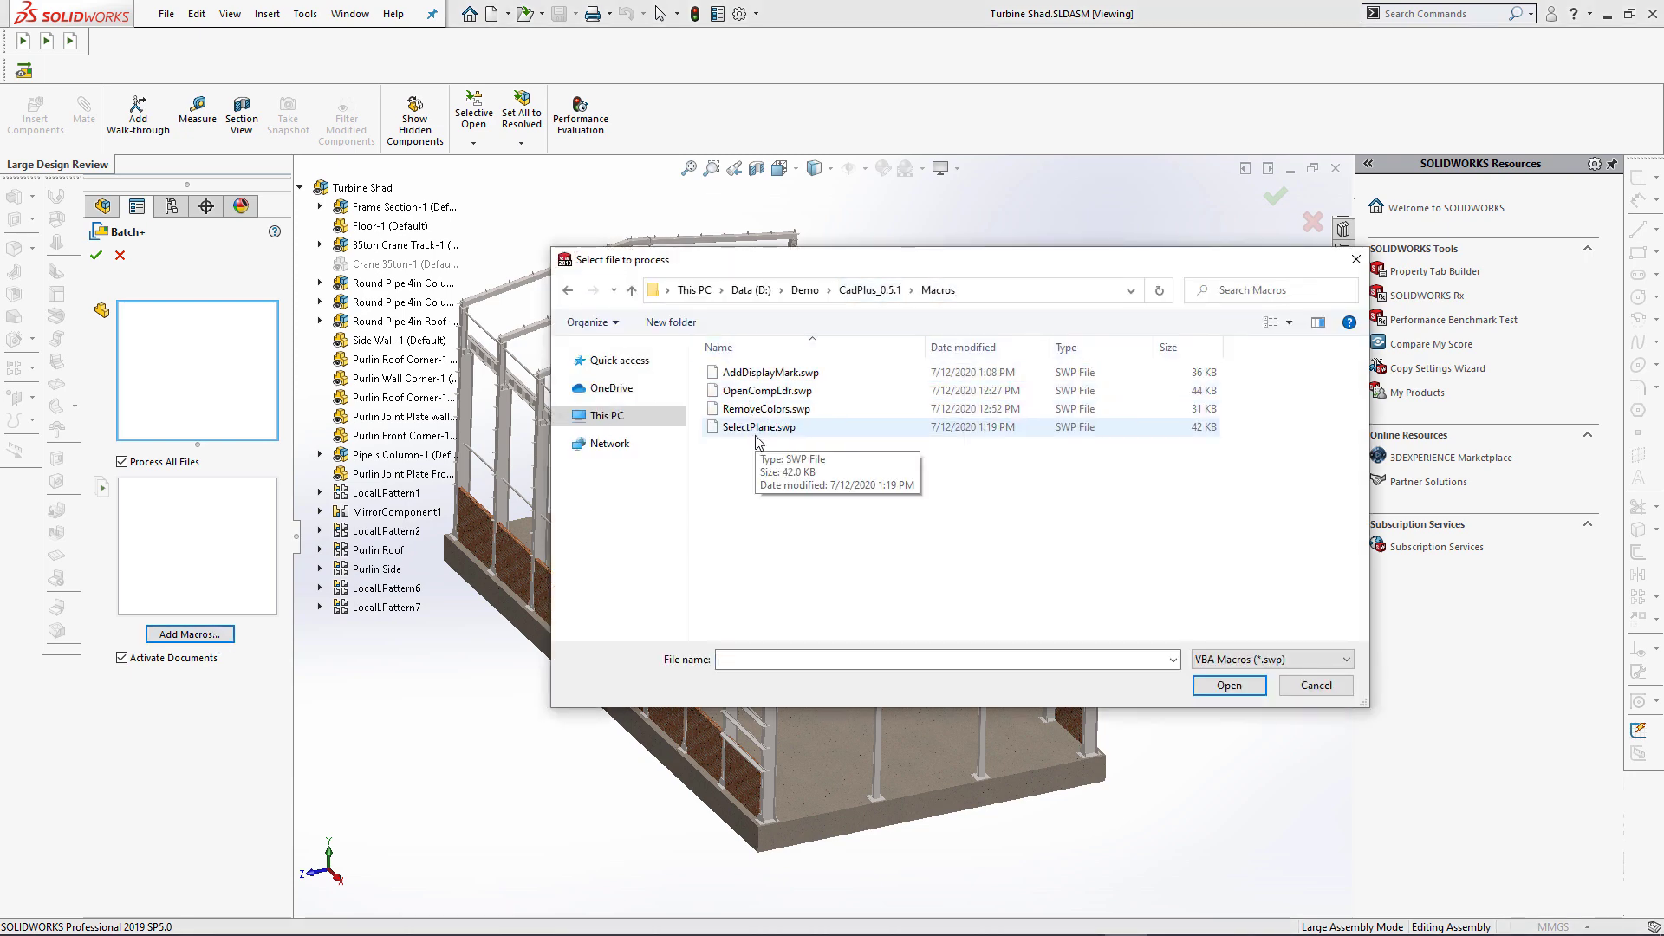
{"action": "left_click", "coordinate": [771, 372]}
{"action": "left_click", "coordinate": [1229, 685]}
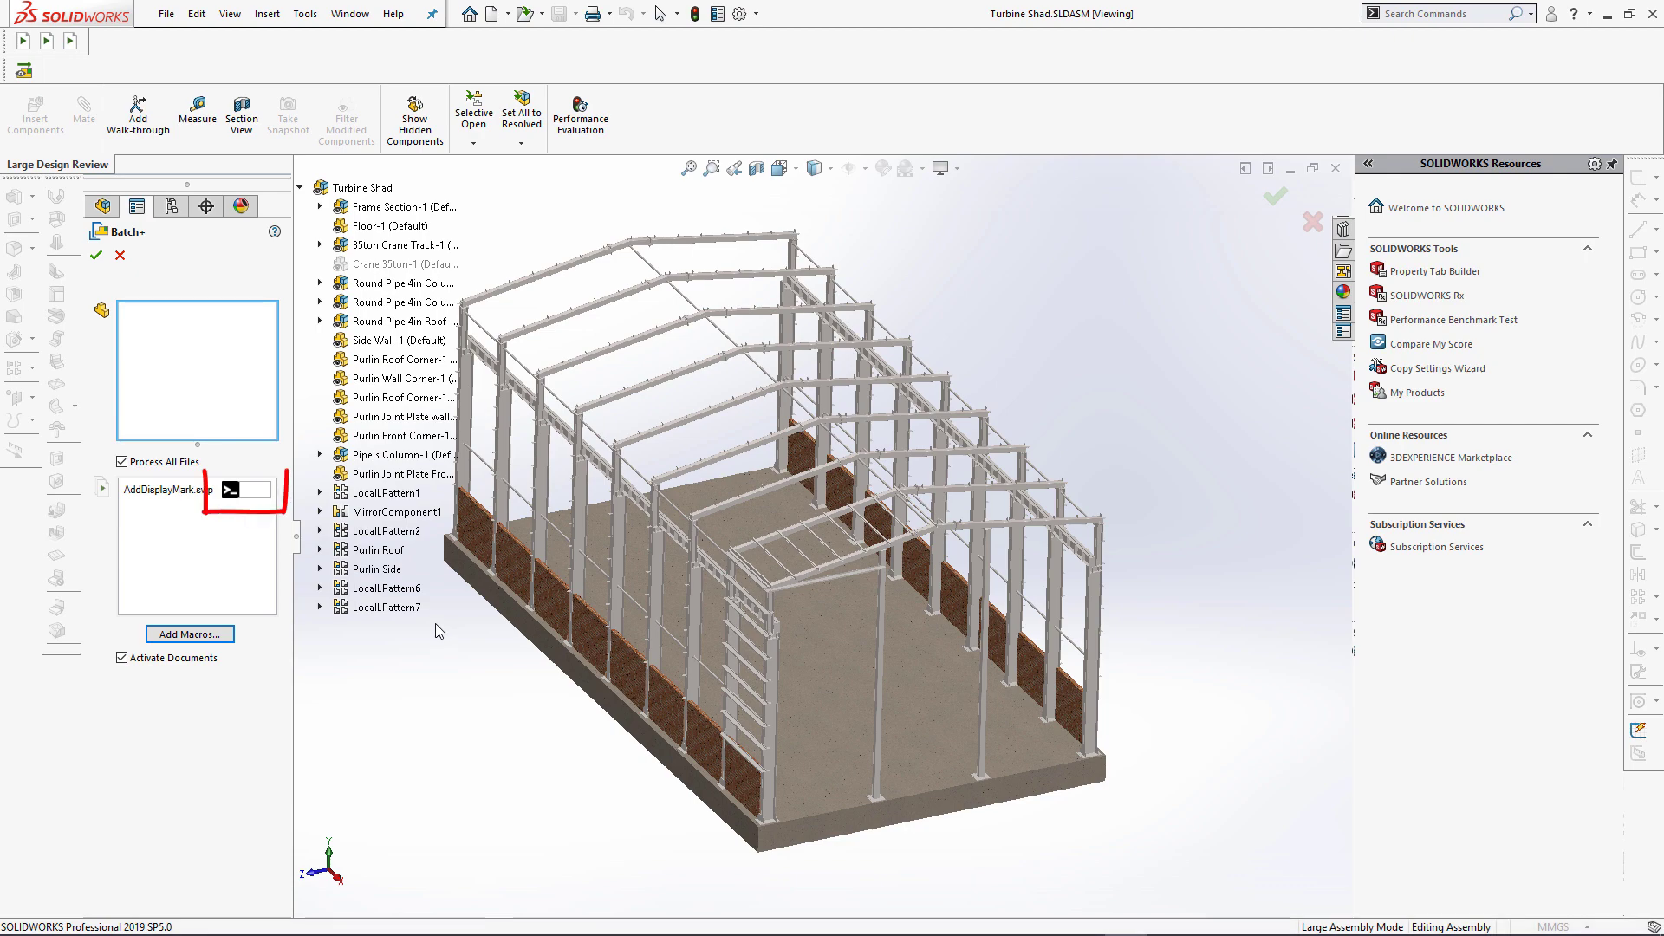
{"action": "left_click", "coordinate": [96, 255]}
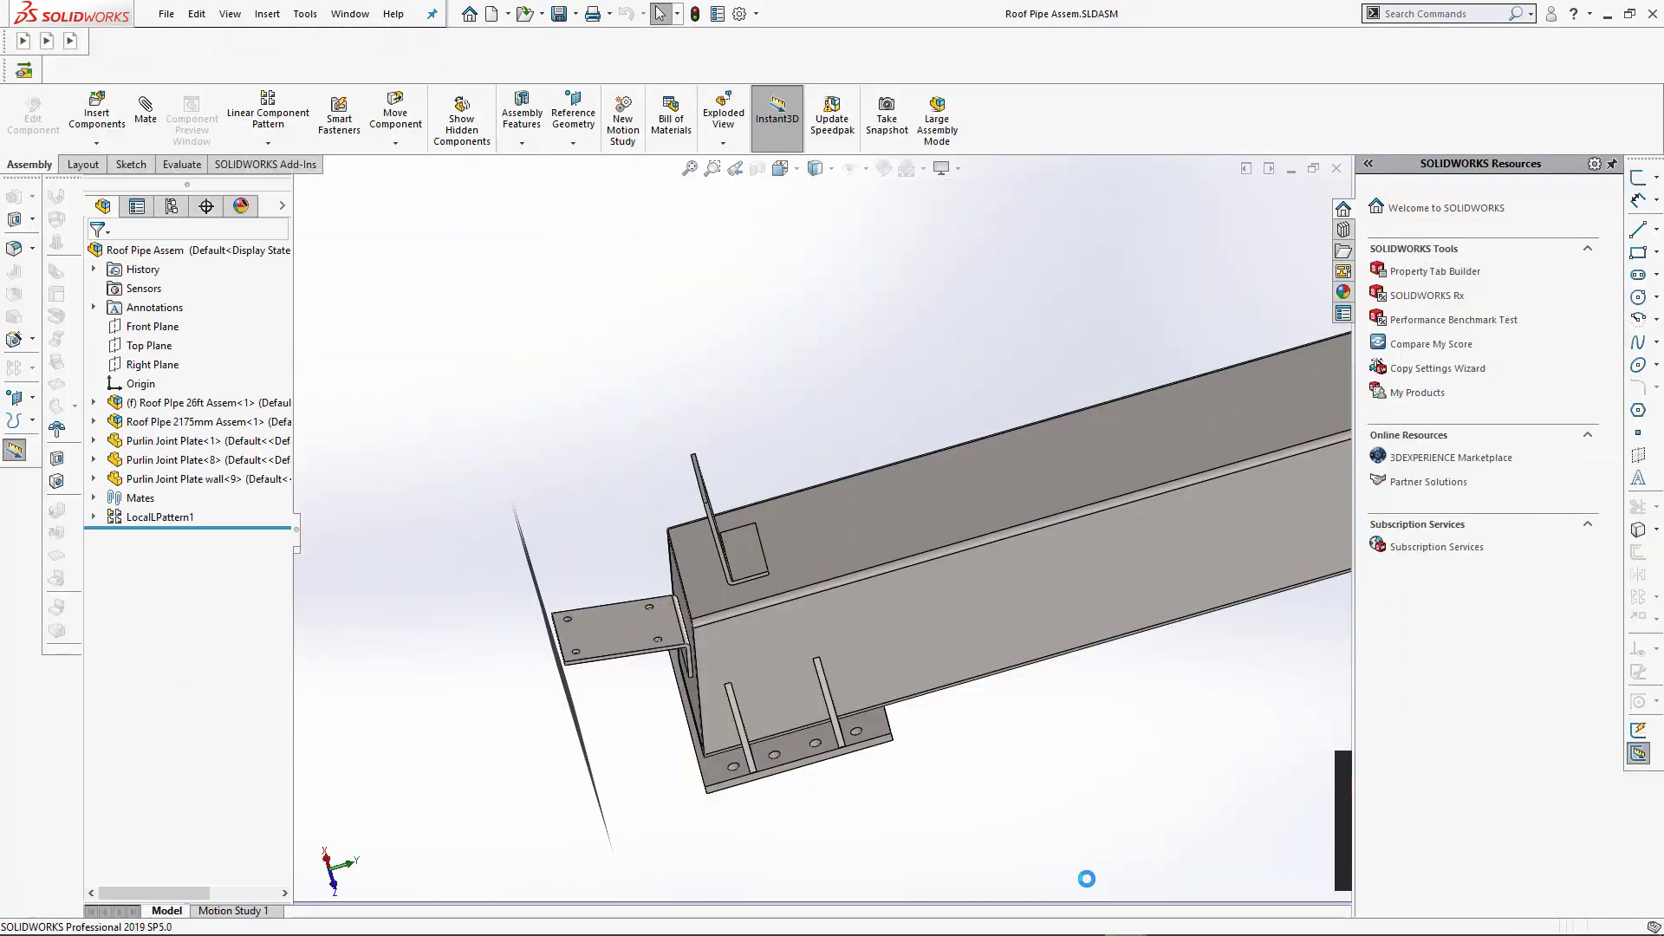
Wait while Batch+ opens and processes each component file with AddDisplayMark.swp
{"action": "mouse_move", "coordinate": [1139, 919]}
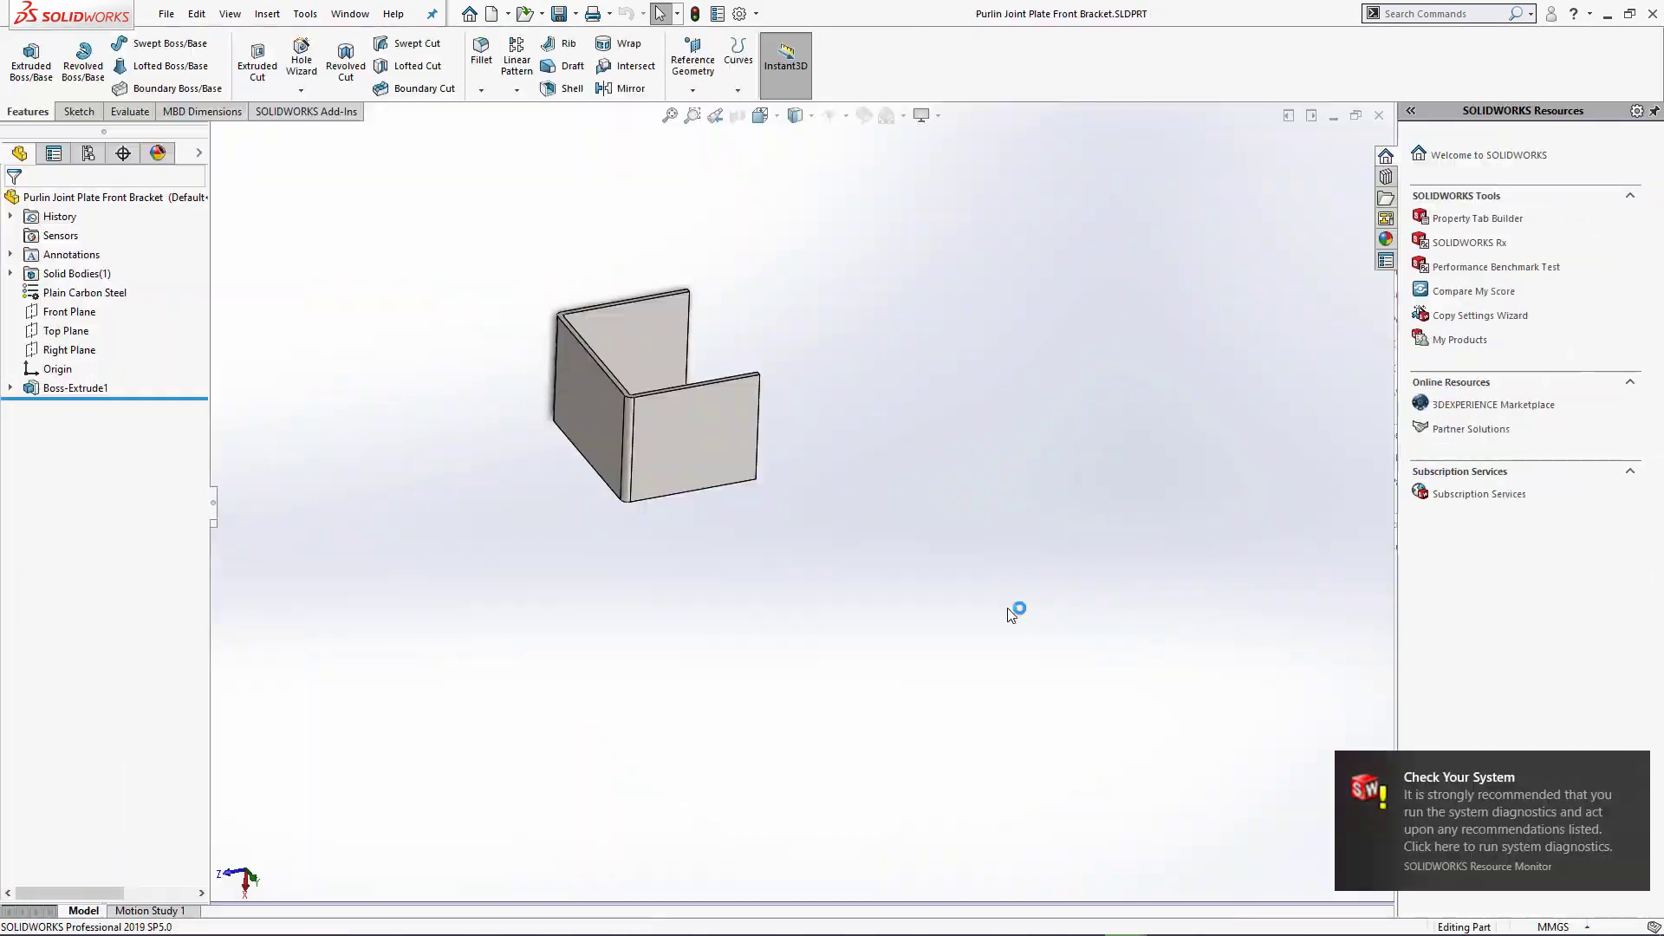
Inspect the batch report's per-file Status and processing Log
{"action": "left_click", "coordinate": [653, 293]}
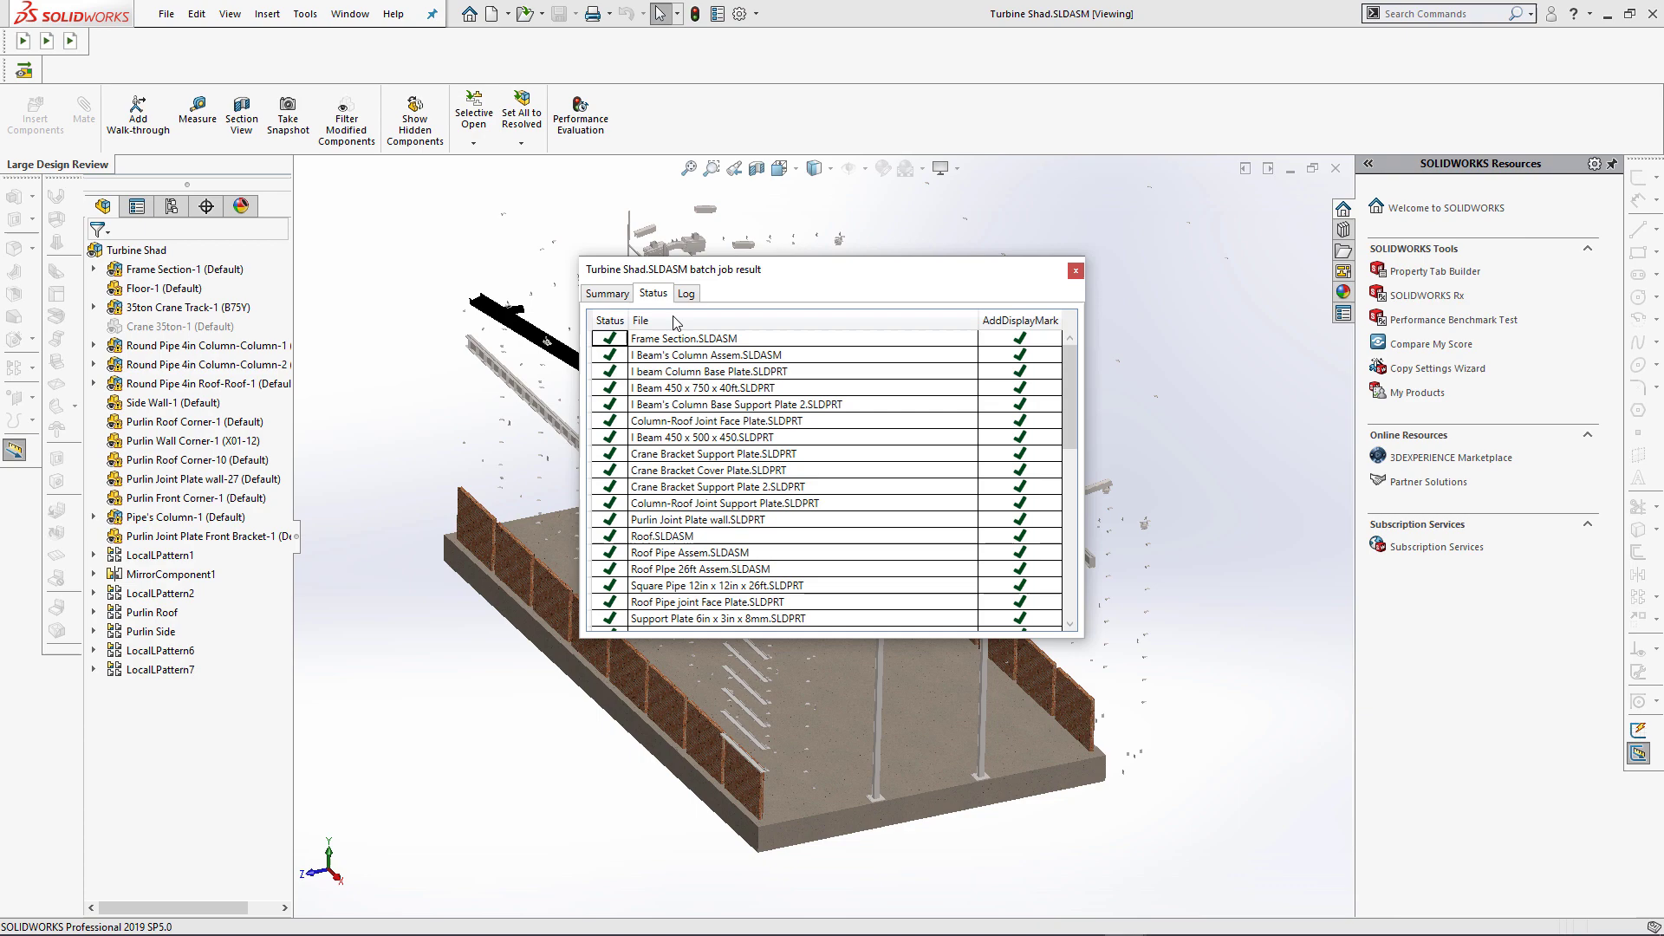
{"action": "scroll", "coordinate": [702, 391], "scroll_direction": "down", "scroll_amount": 10}
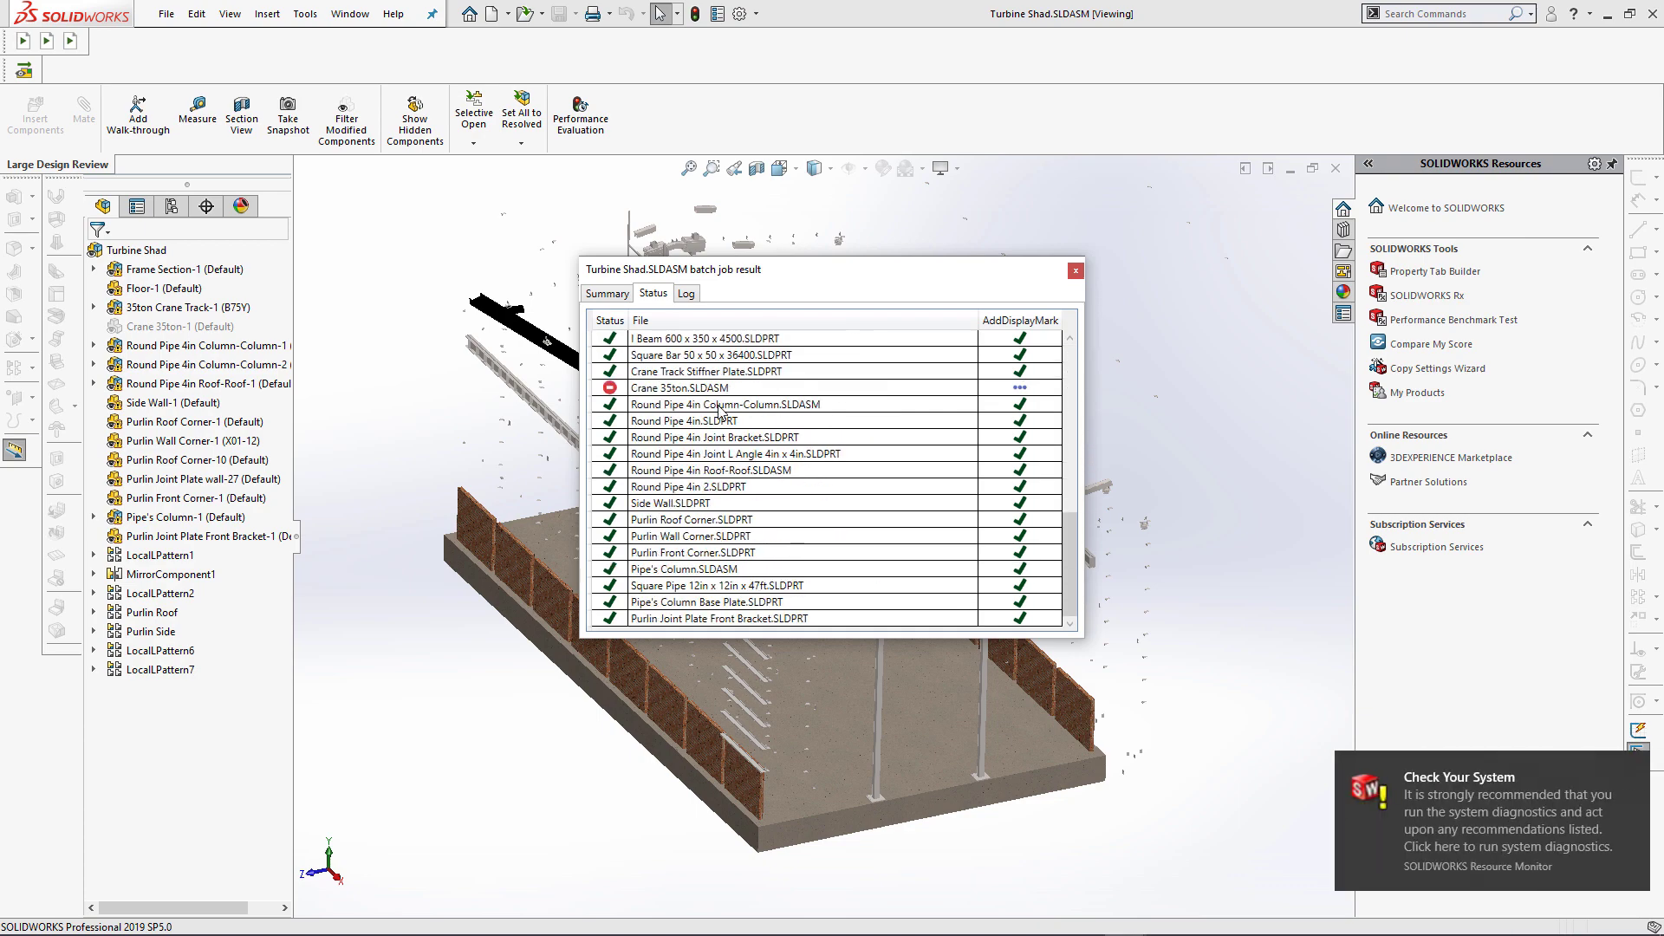
{"action": "scroll", "coordinate": [718, 412], "scroll_direction": "up", "scroll_amount": 10}
{"action": "left_click", "coordinate": [686, 294]}
{"action": "scroll", "coordinate": [711, 440], "scroll_direction": "down", "scroll_amount": 3}
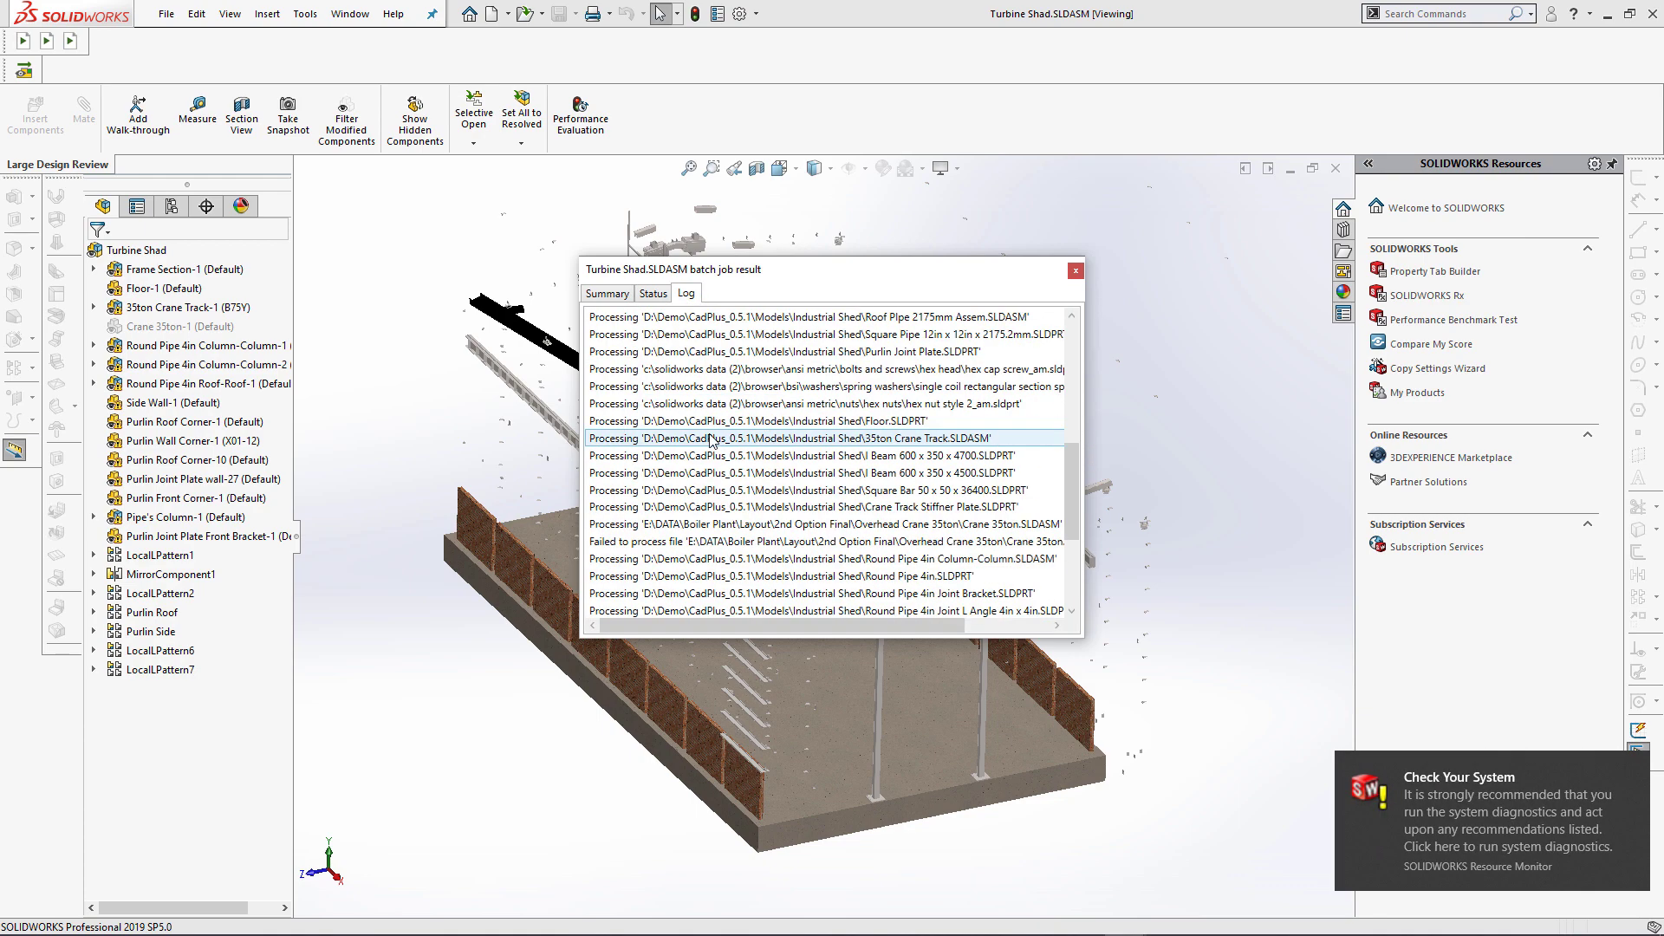
{"action": "mouse_move", "coordinate": [821, 626]}
{"action": "left_mouse_down"}
{"action": "mouse_move", "coordinate": [917, 628]}
{"action": "mouse_move", "coordinate": [826, 628]}
{"action": "left_mouse_up"}
Check the Summary (46 of 47 processed, 1 failed), close the report, and update Turbine Shad's model graphics
{"action": "left_click", "coordinate": [608, 294]}
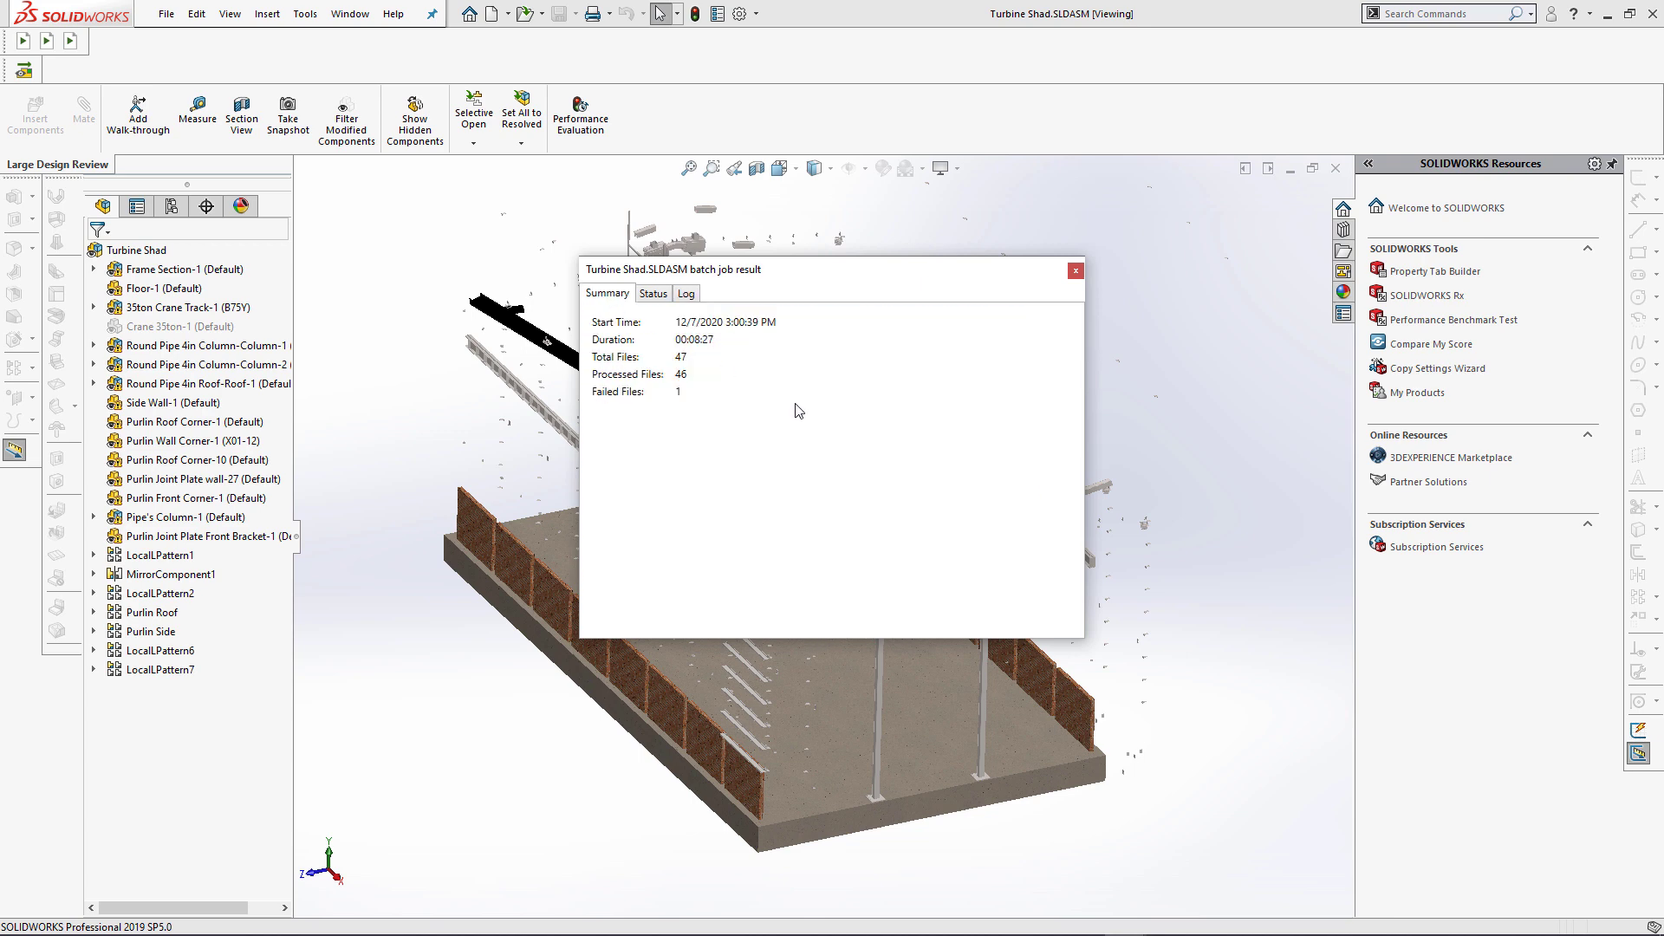
{"action": "left_click", "coordinate": [1076, 271]}
{"action": "right_click", "coordinate": [127, 252]}
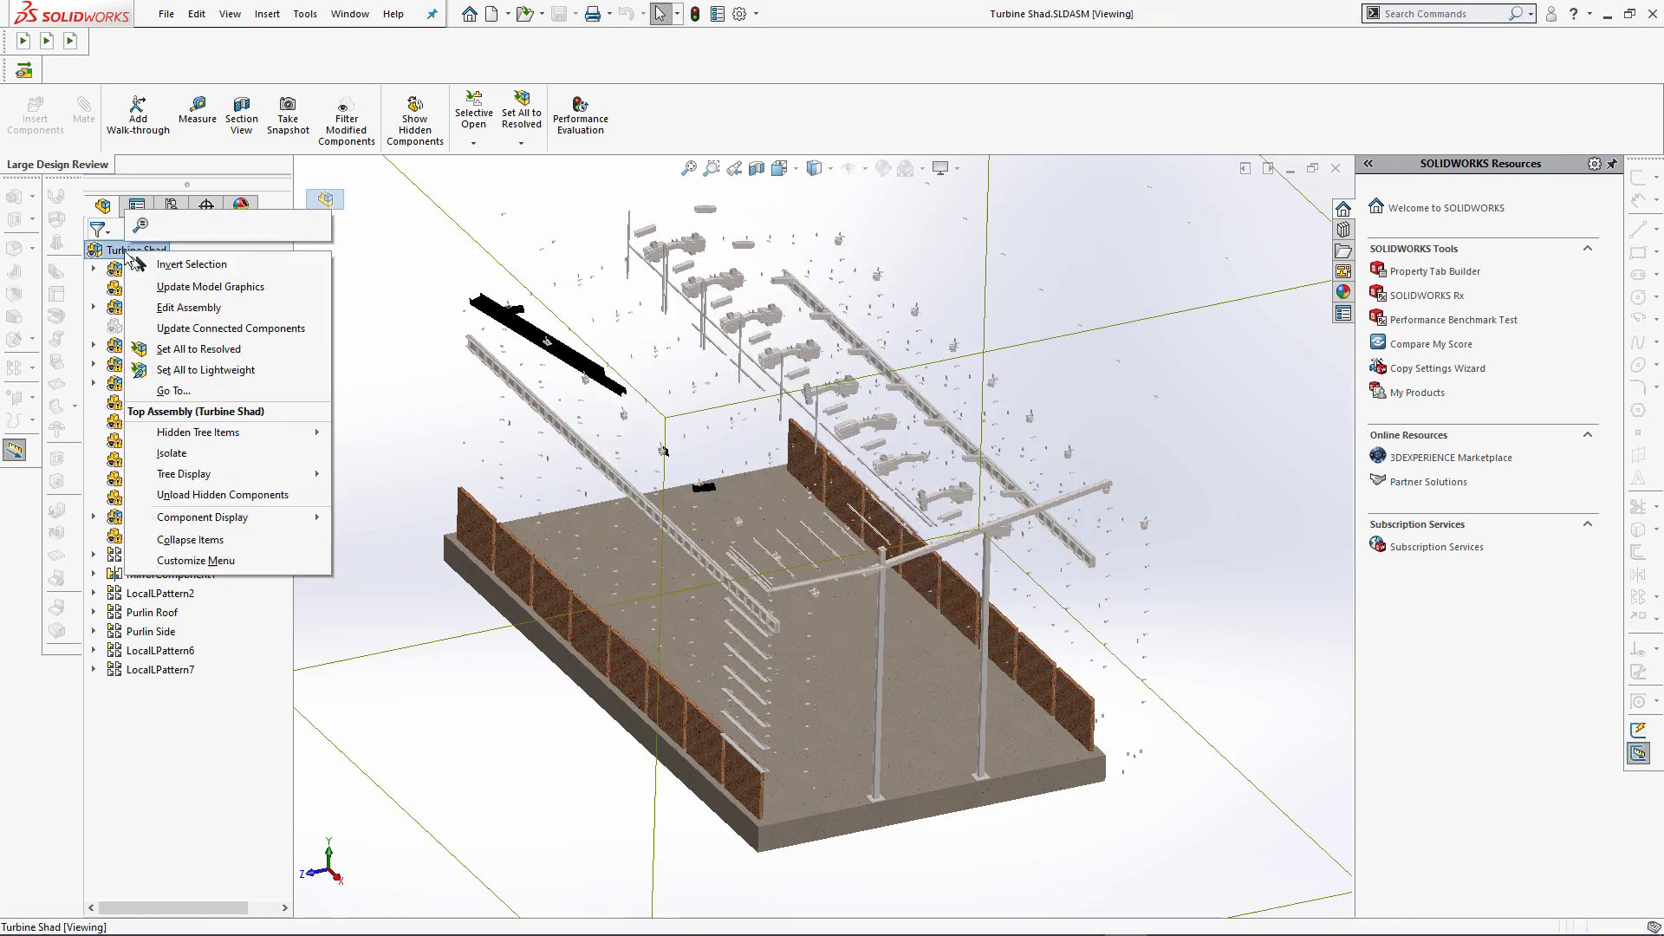
{"action": "left_click", "coordinate": [211, 286]}
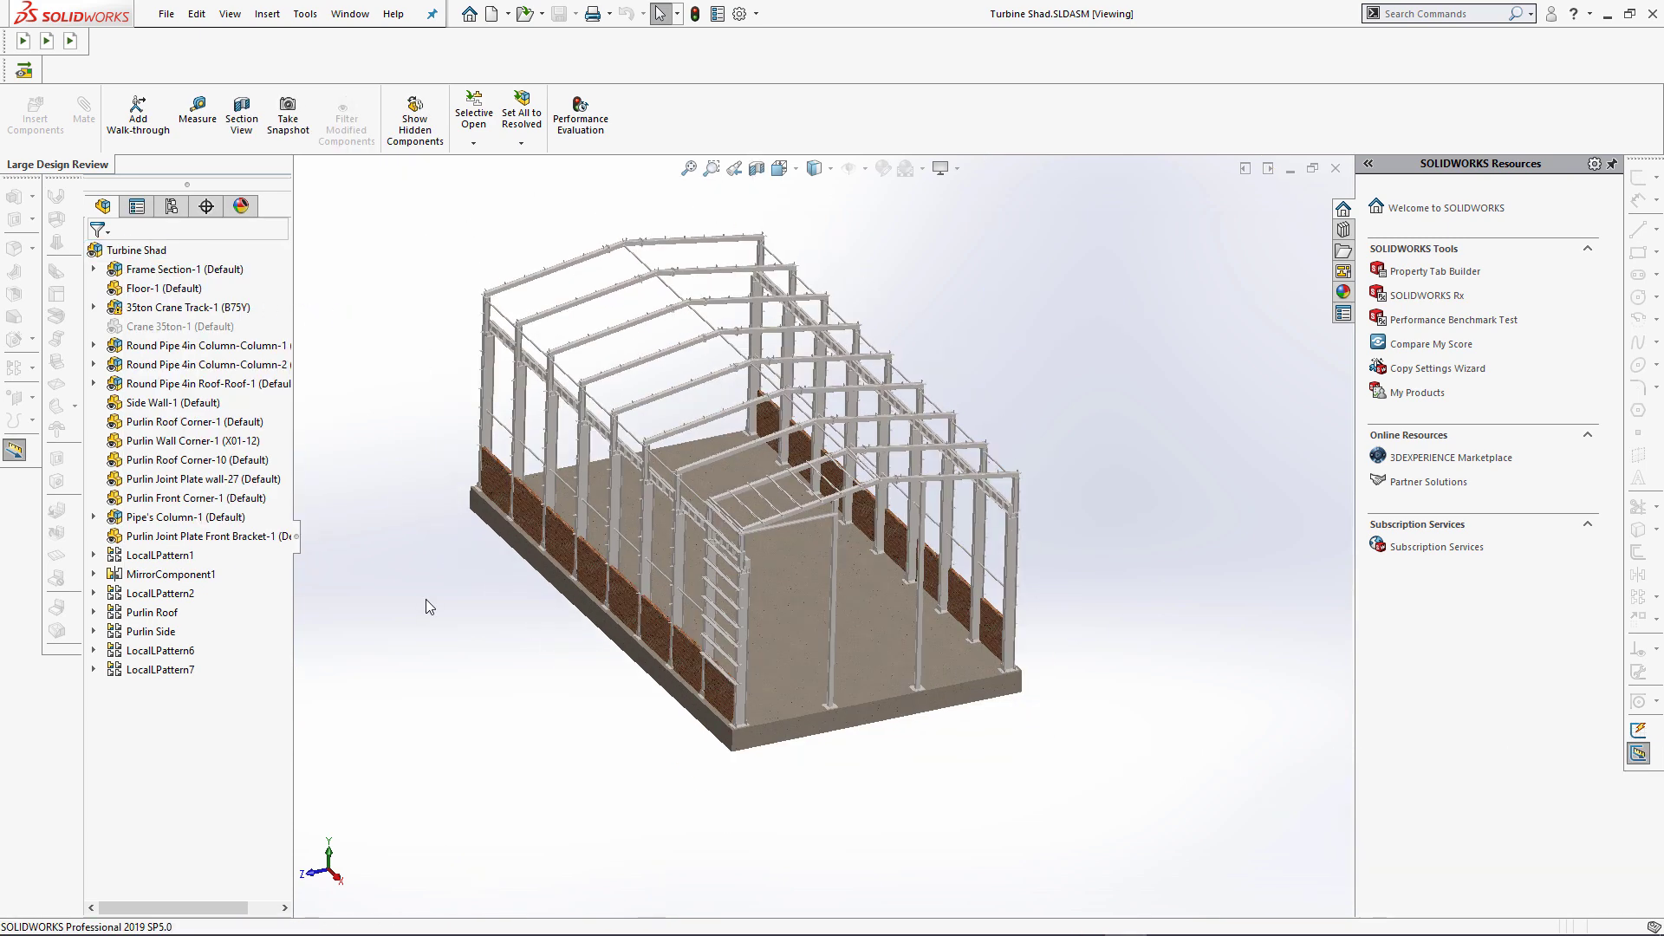
Open the 35ton Crane Track sub-assembly on its own, then close the Turbine Shad assembly
{"action": "left_click", "coordinate": [190, 309]}
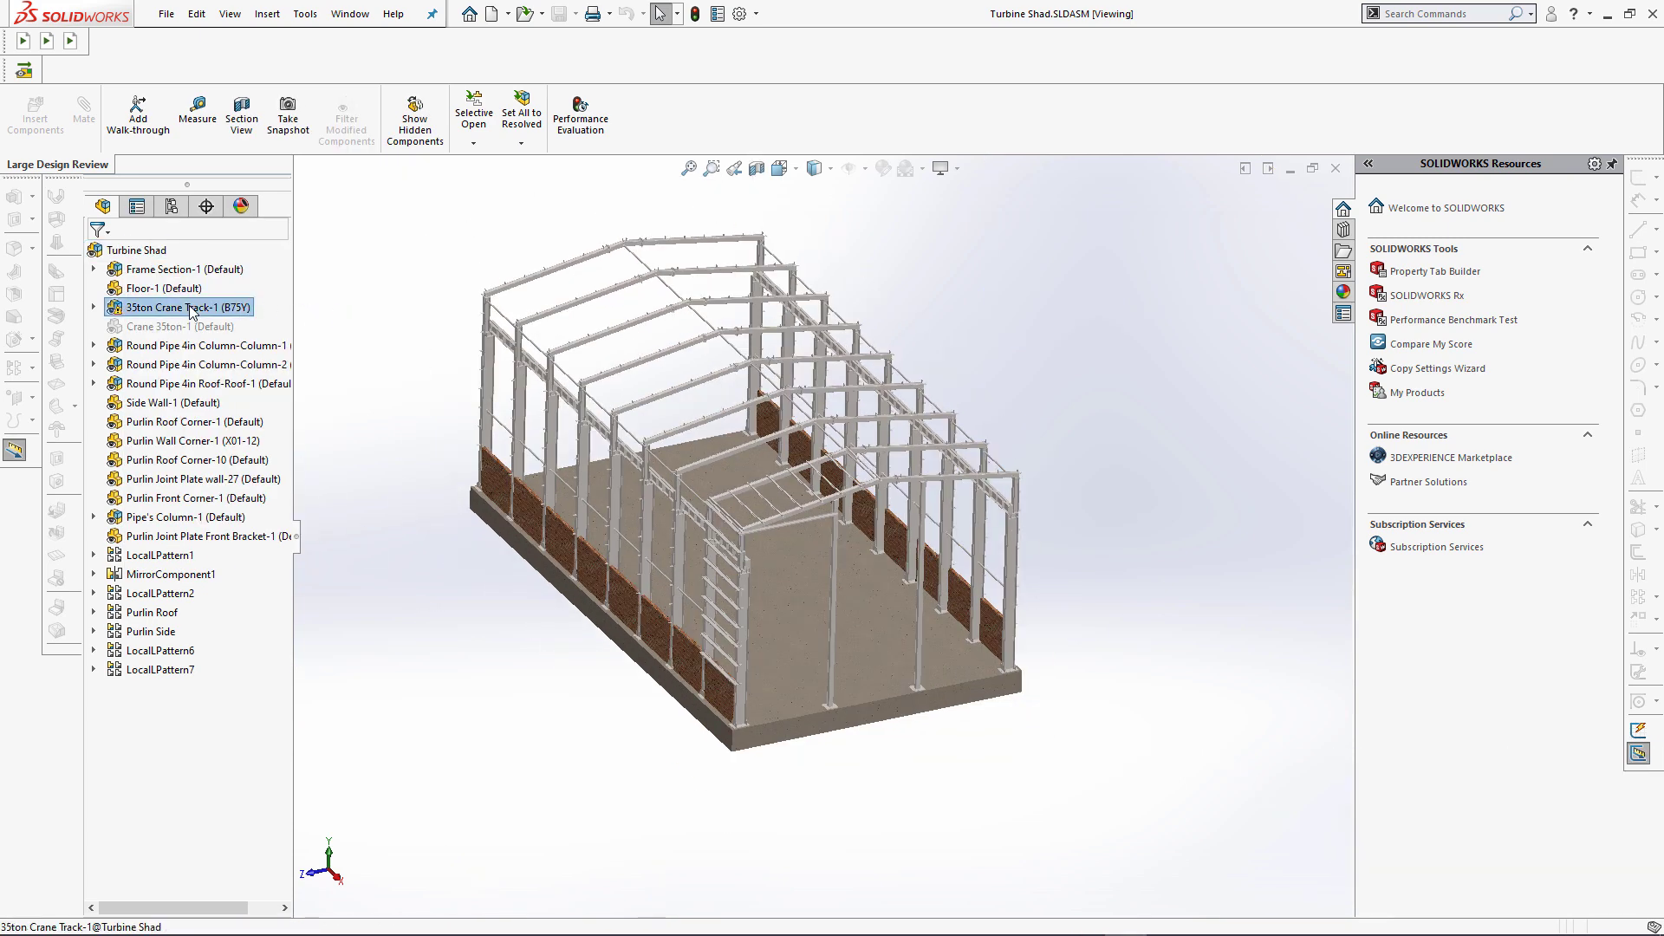
{"action": "left_click", "coordinate": [25, 71]}
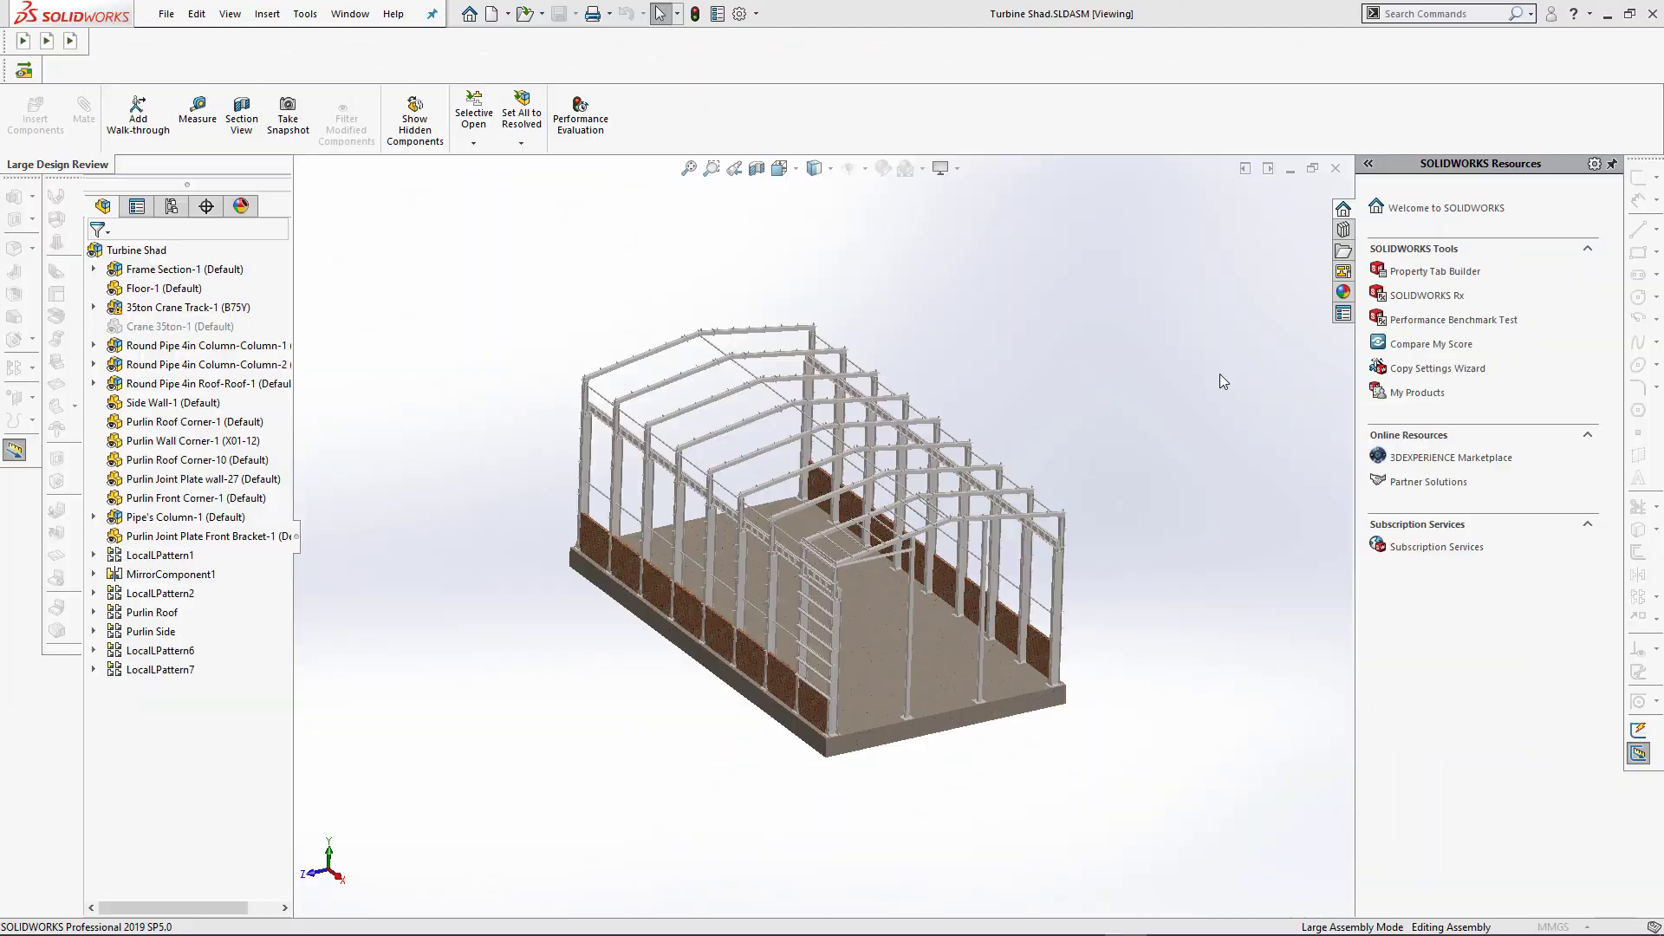
{"action": "left_click", "coordinate": [1343, 178]}
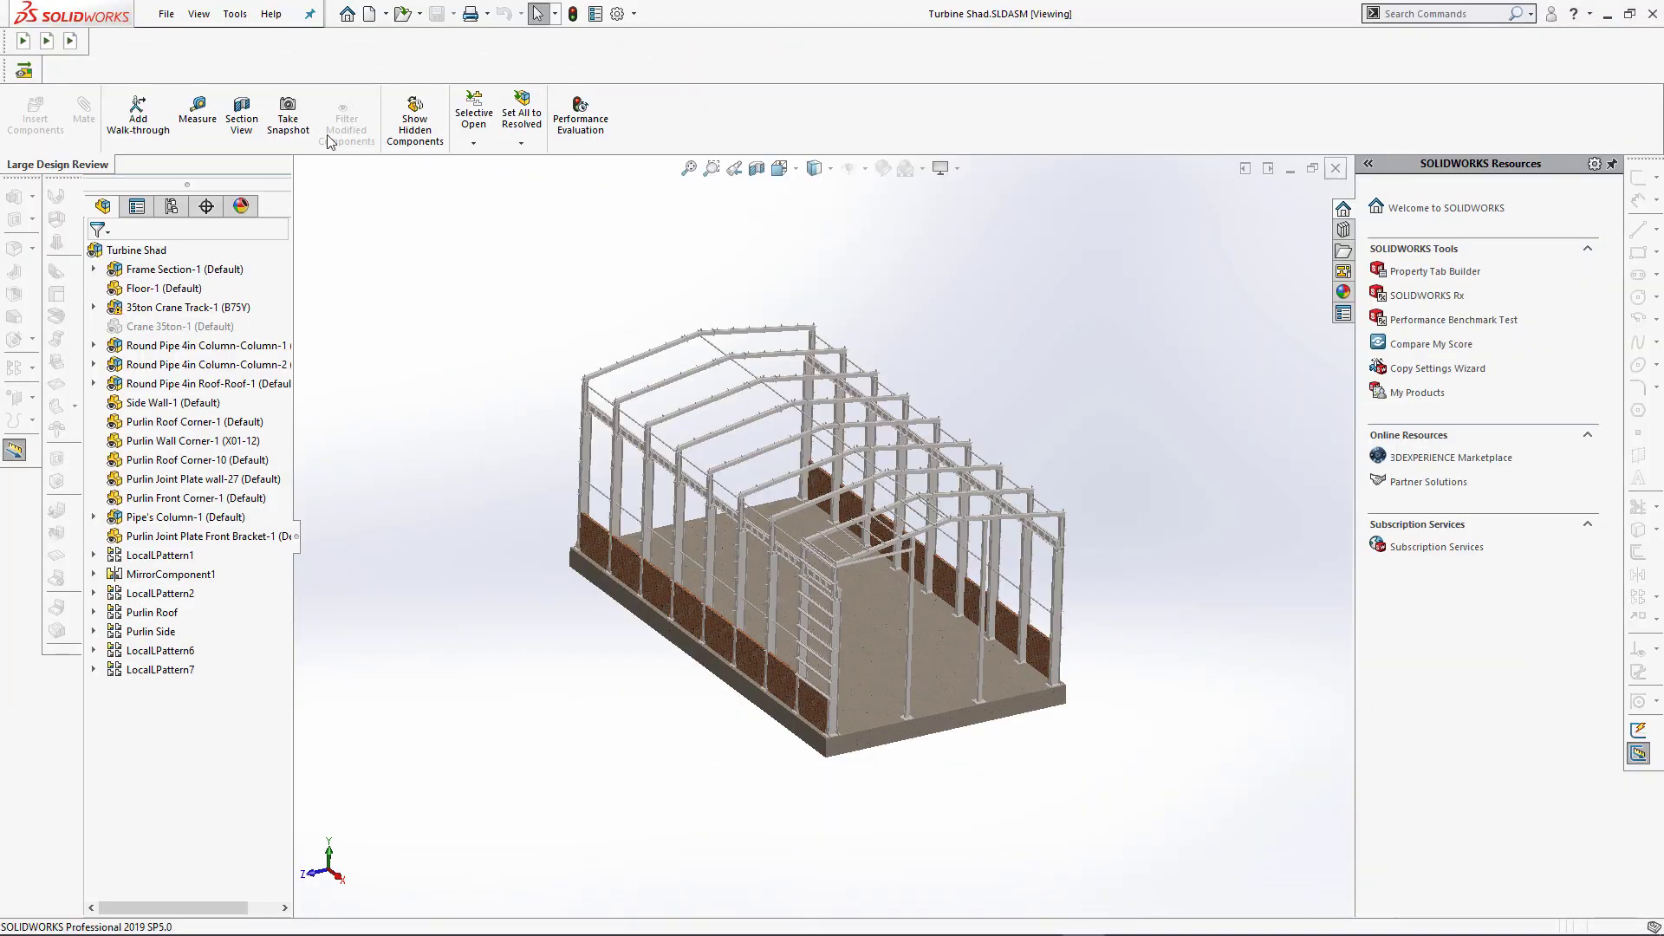
Launch Batch+ stand-alone from the Tools > CAD+ menu
{"action": "left_click", "coordinate": [240, 16]}
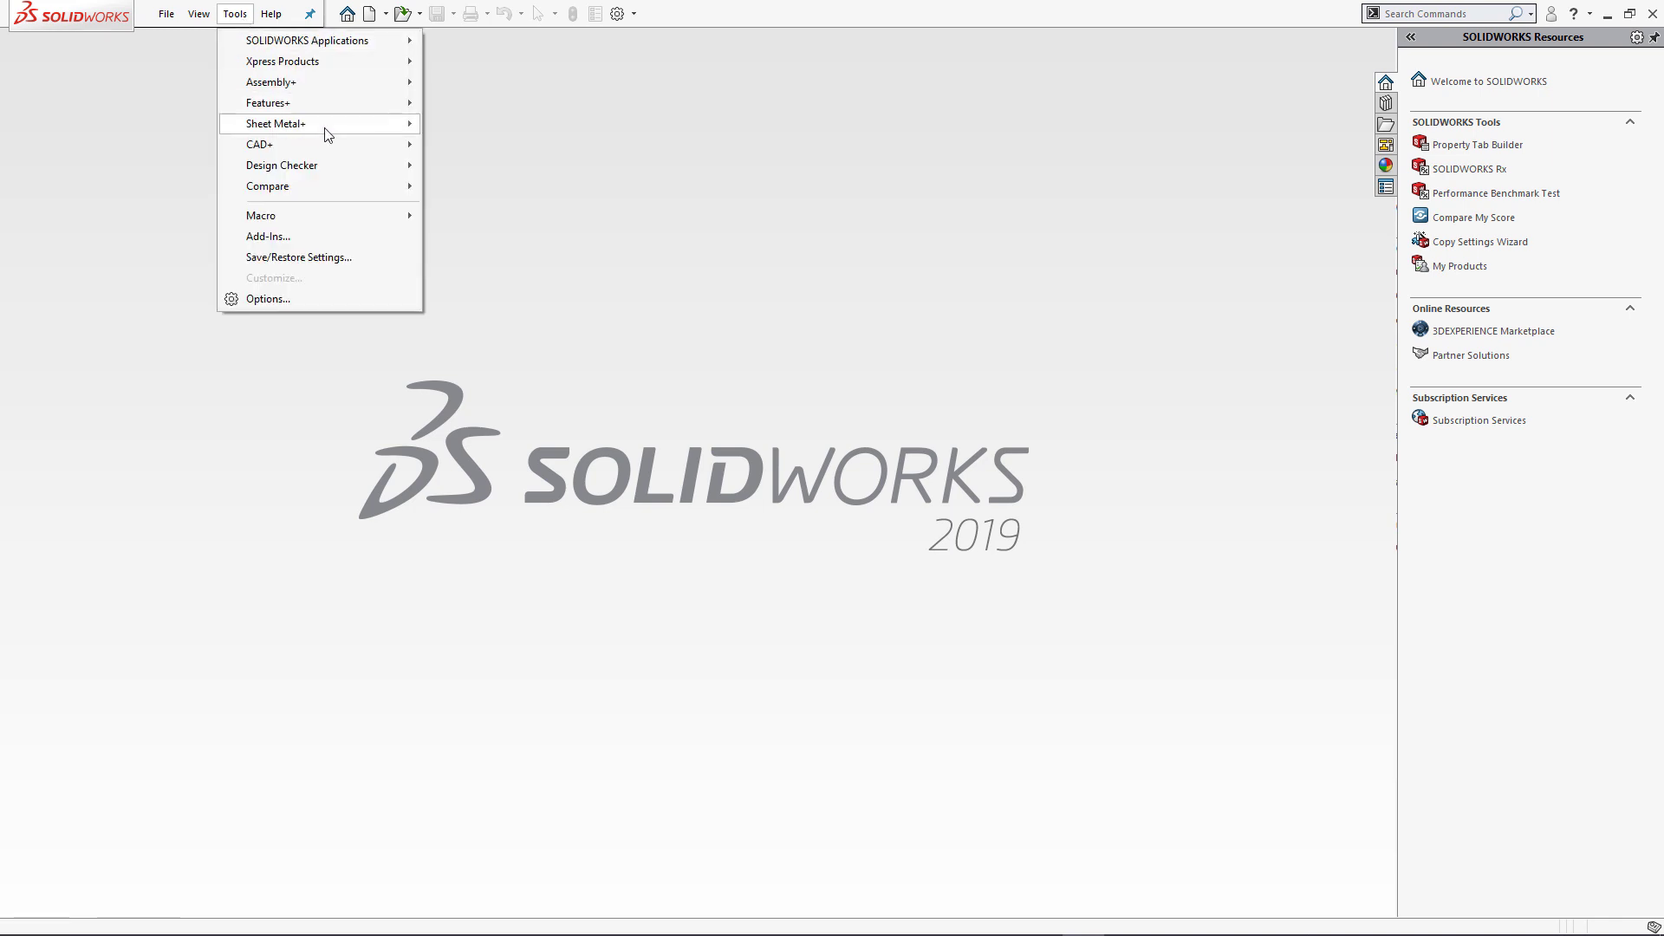
{"action": "mouse_move", "coordinate": [331, 145]}
{"action": "mouse_move", "coordinate": [488, 189]}
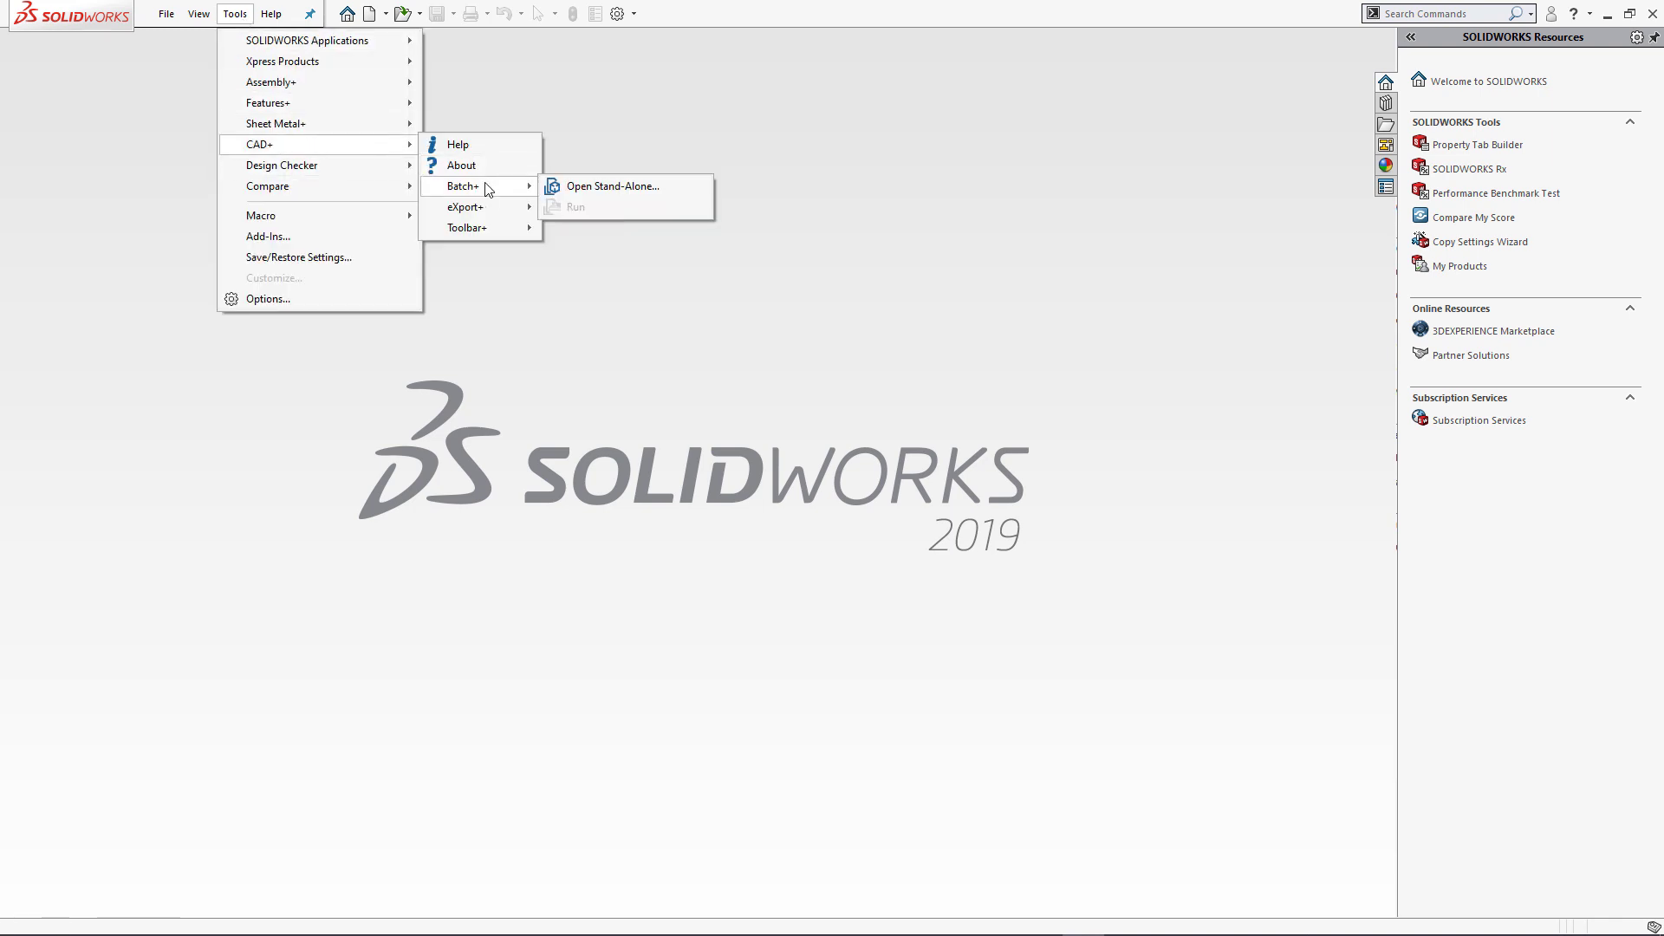
{"action": "left_click", "coordinate": [580, 193]}
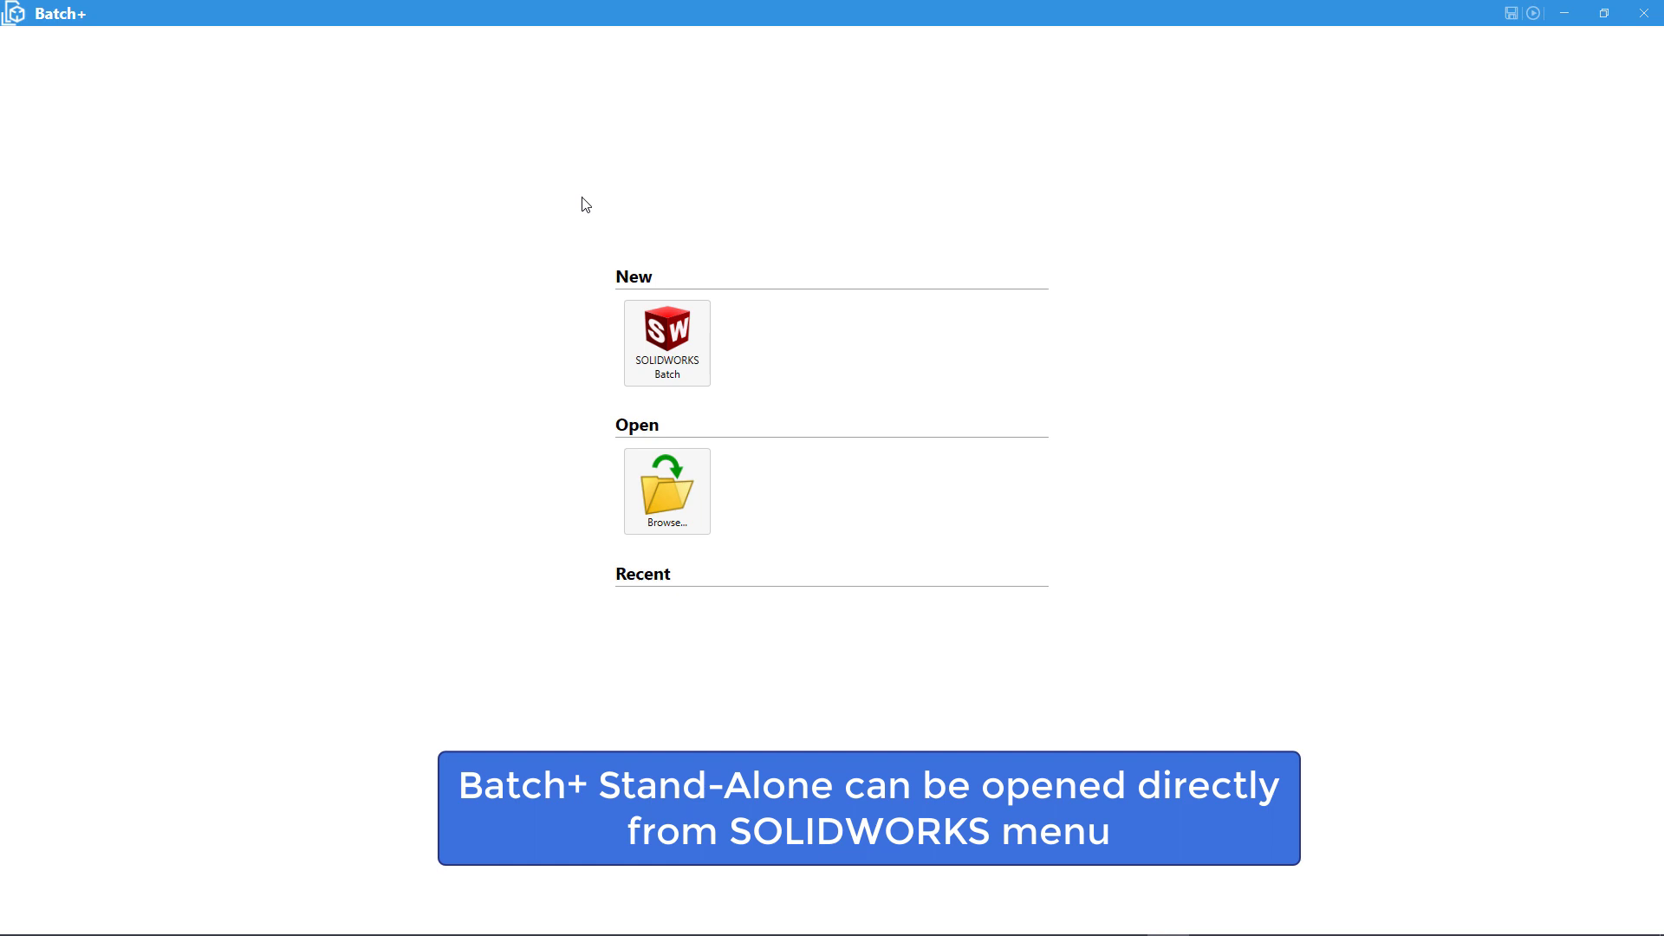
Create a new SOLIDWORKS batch with the Industrial Shed folder and the RemoveColors.swp macro
{"action": "left_click", "coordinate": [661, 342]}
{"action": "key", "text": "alt+Tab"}
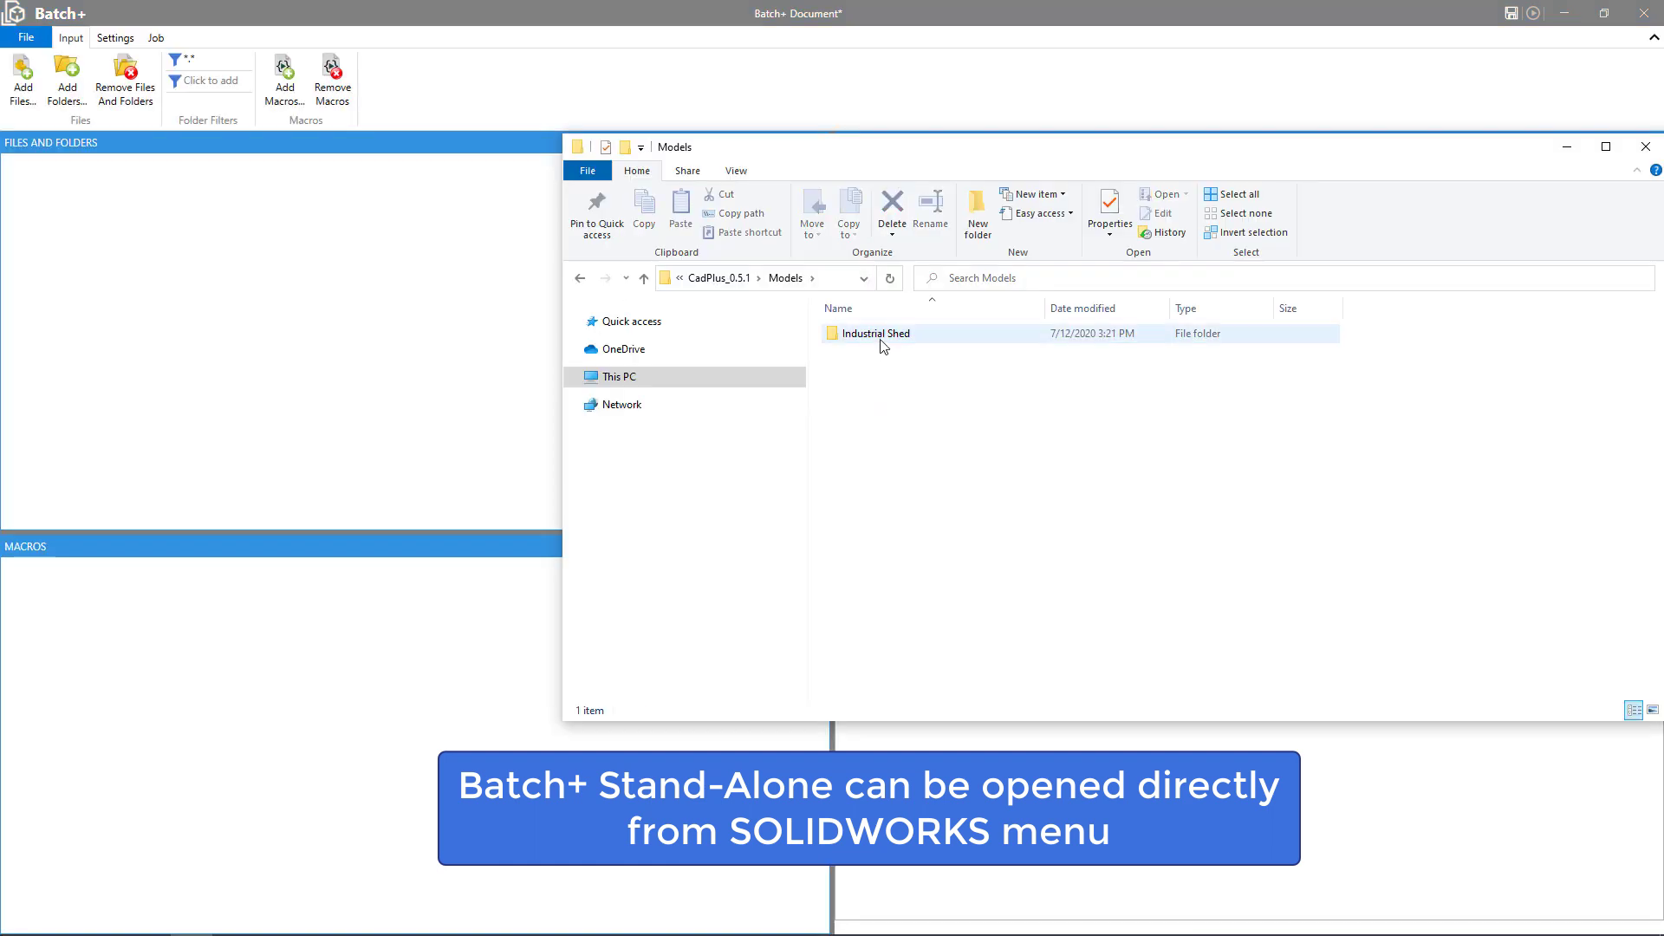
{"action": "left_click_drag", "start_coordinate": [881, 336], "coordinate": [362, 299]}
{"action": "left_click", "coordinate": [364, 301]}
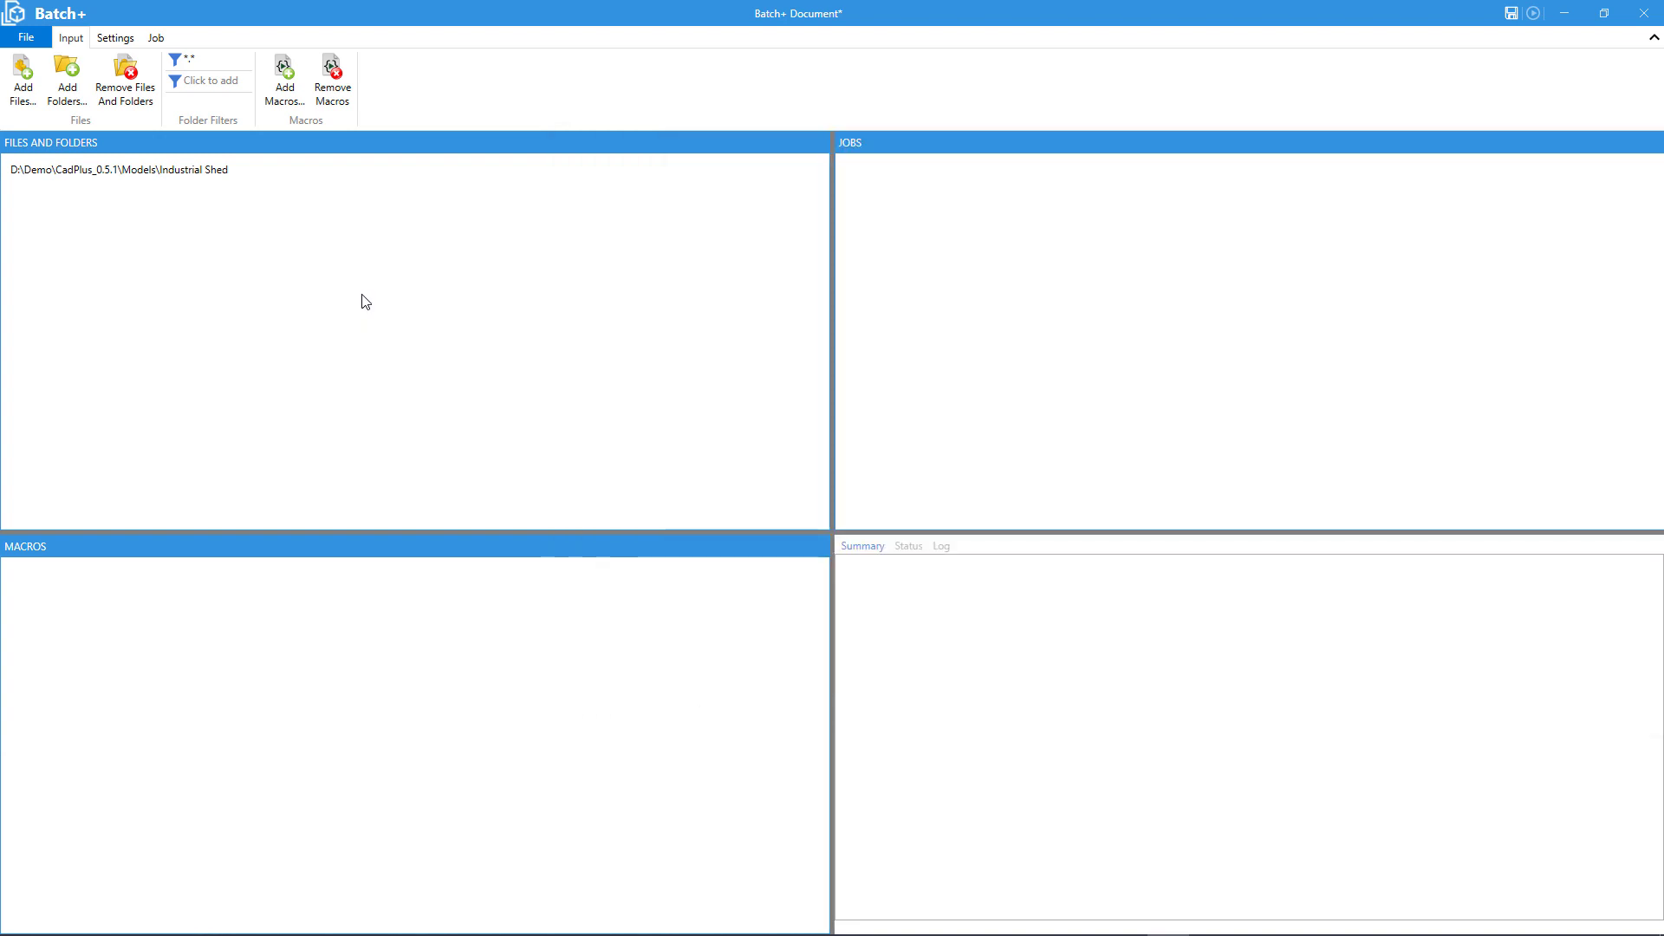
{"action": "key", "text": "alt+Tab"}
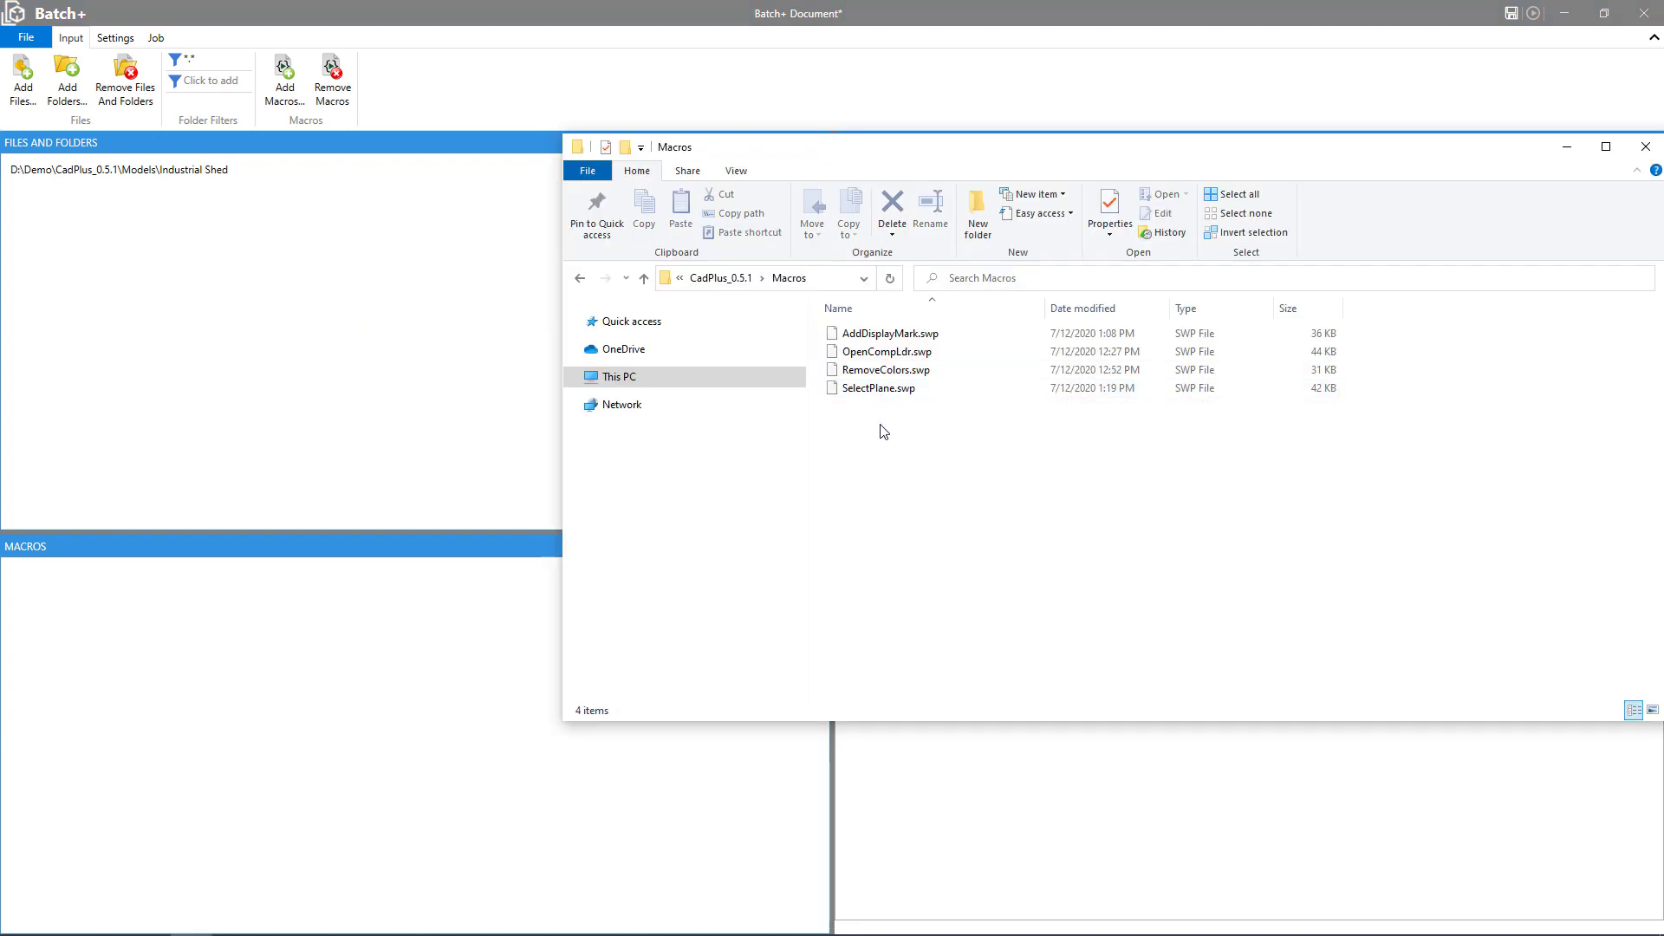
{"action": "left_click_drag", "start_coordinate": [897, 371], "coordinate": [414, 605]}
{"action": "left_click", "coordinate": [415, 604]}
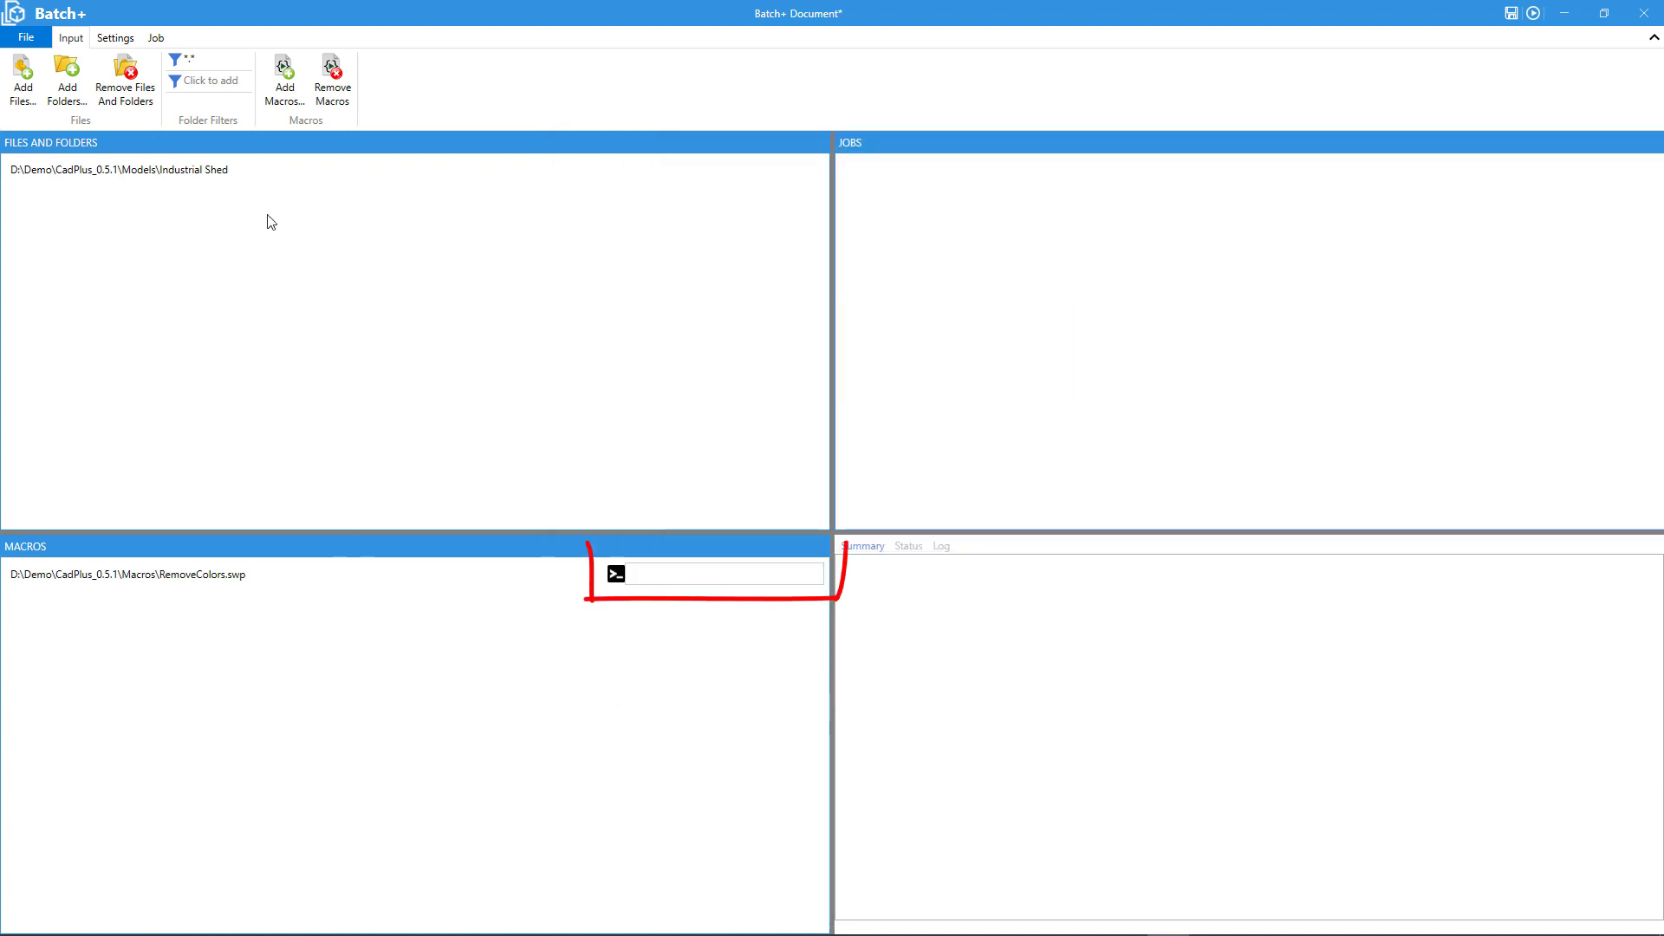
Set the Industrial Shed folder filter to *.sldprt
{"action": "left_click", "coordinate": [230, 65]}
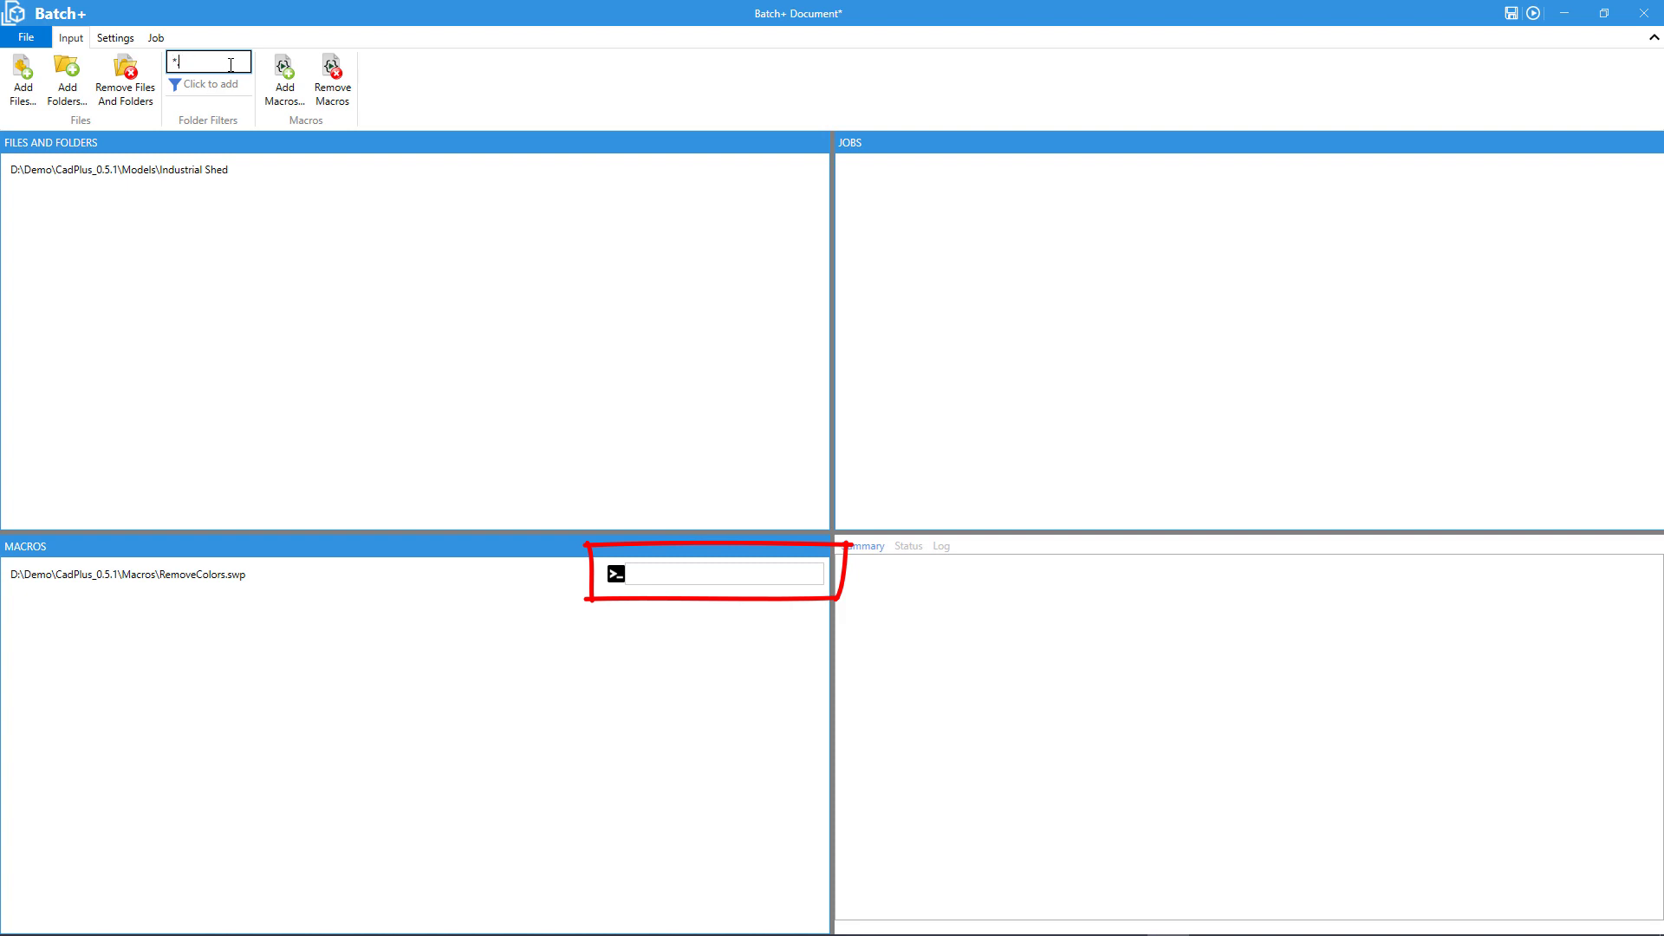
{"action": "type", "text": ".sldprt"}
{"action": "left_click", "coordinate": [210, 177]}
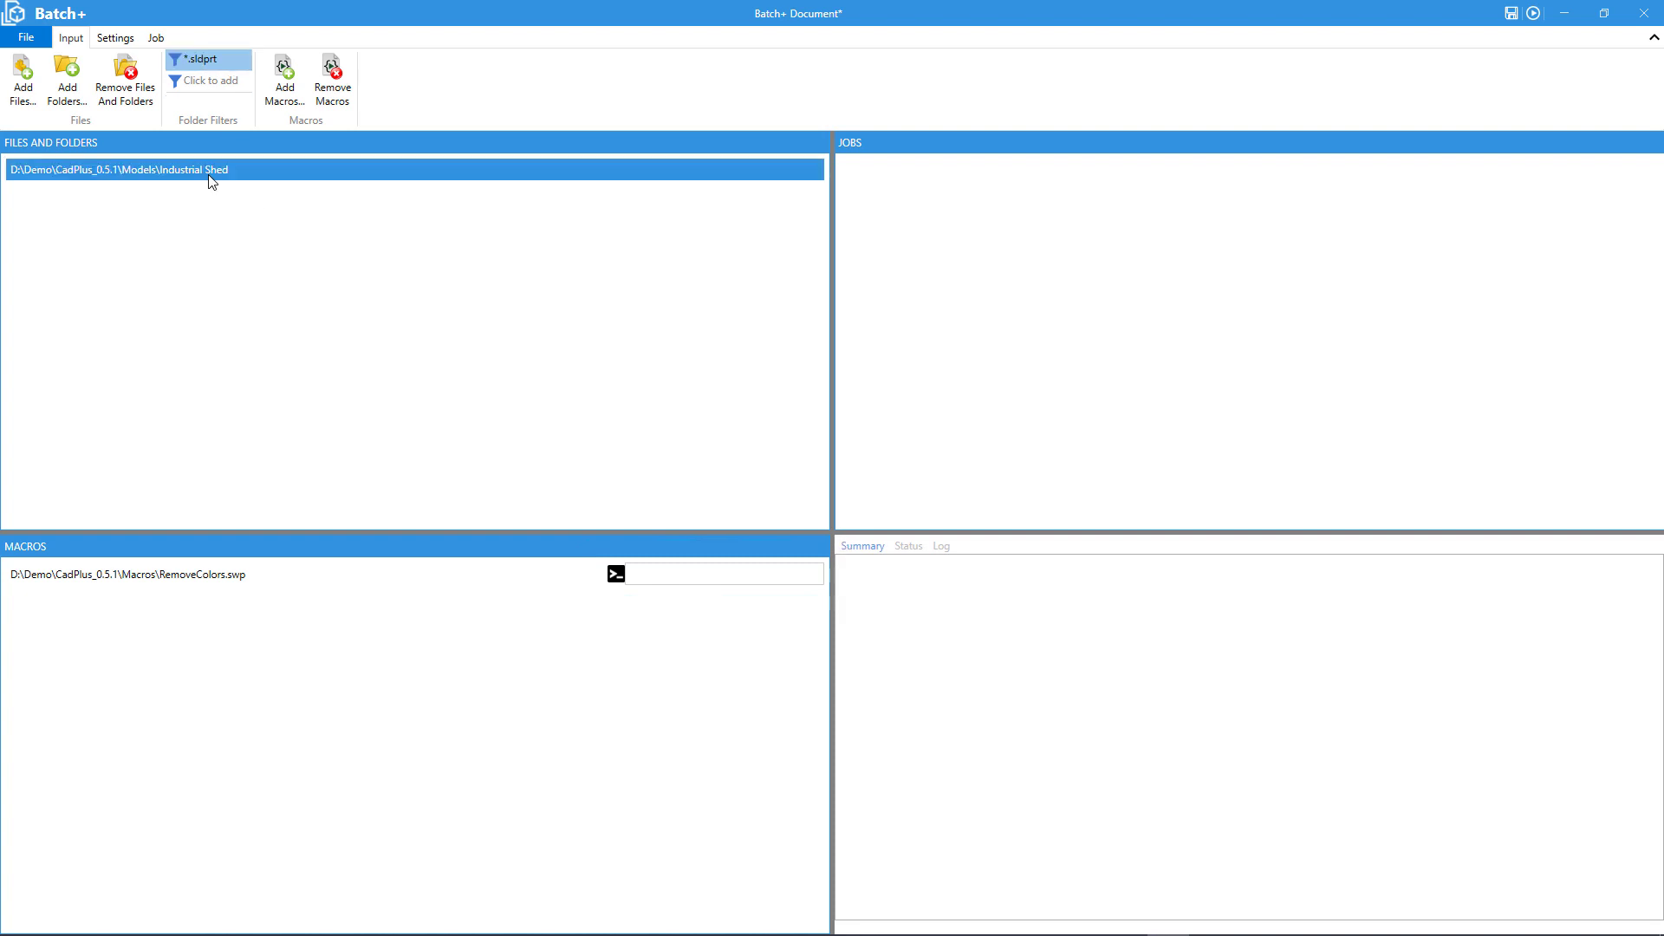
In the job settings, turn on Automatically Save Documents and select SOLIDWORKS 2020
{"action": "left_click", "coordinate": [131, 40]}
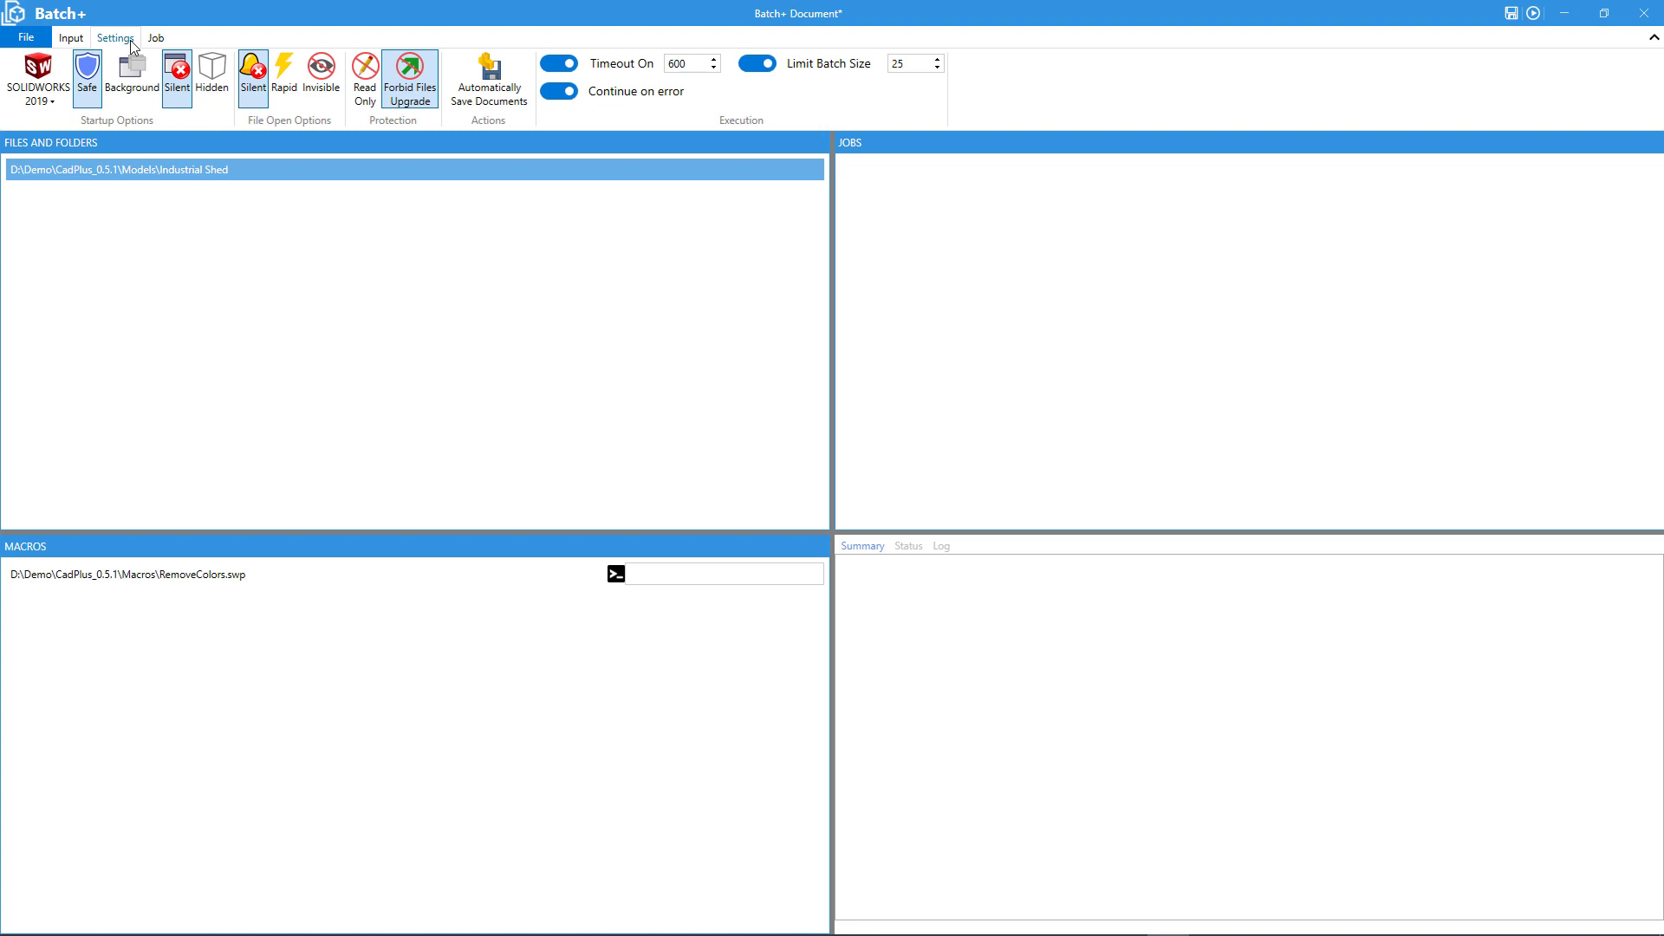
{"action": "left_click", "coordinate": [497, 90]}
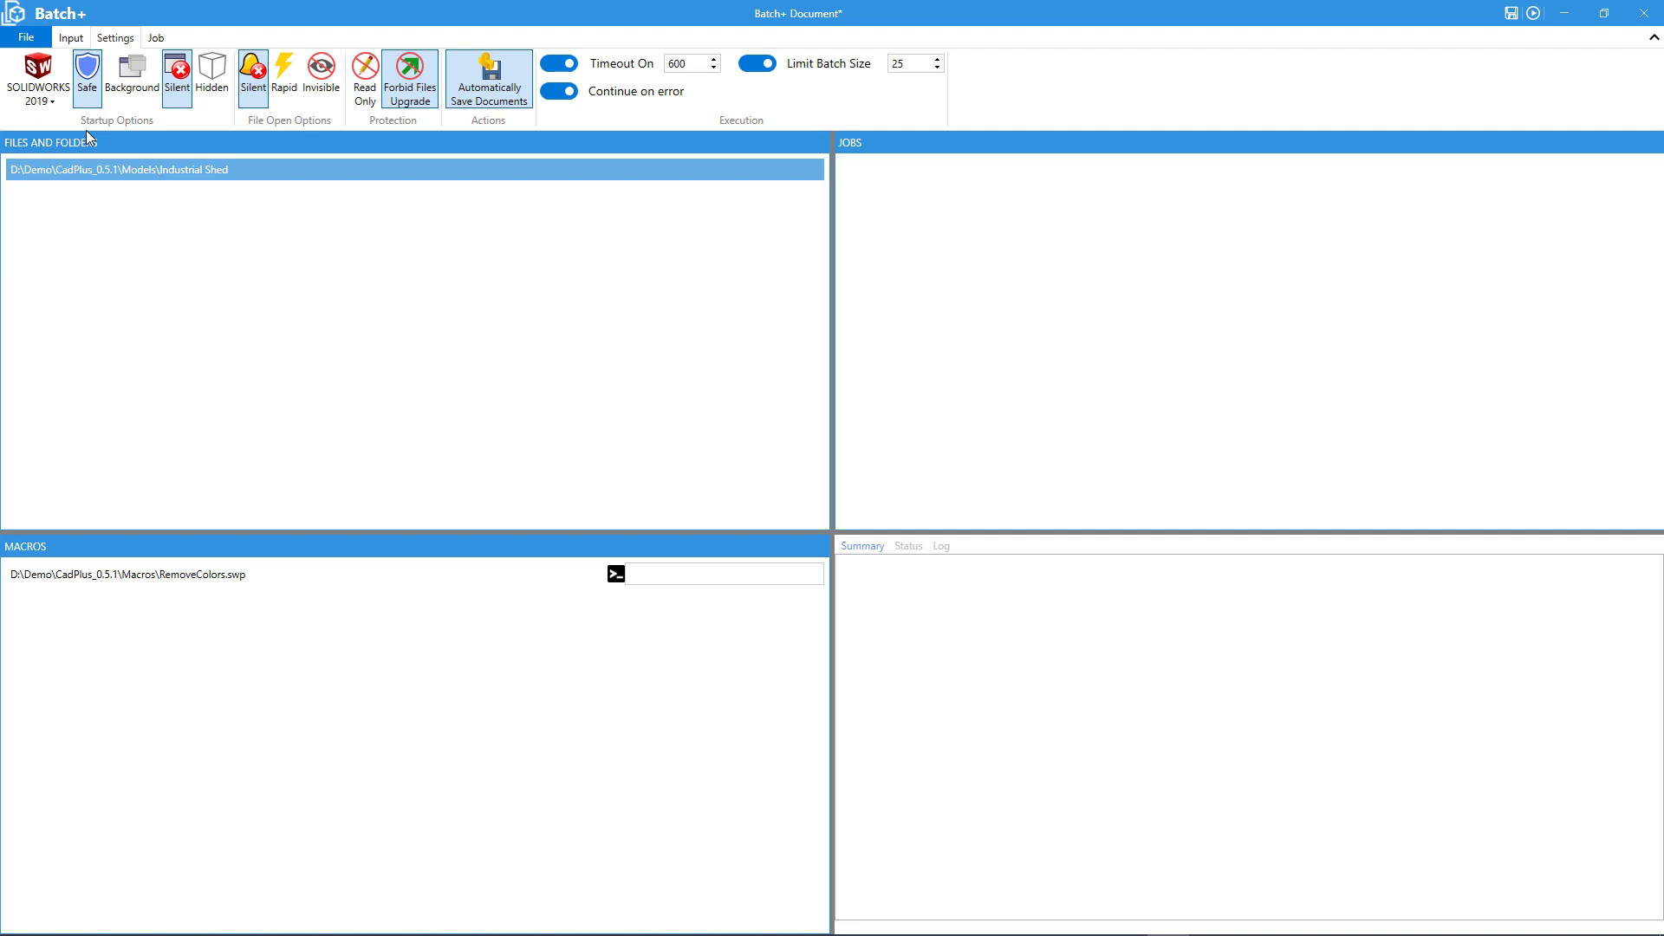
{"action": "left_click", "coordinate": [38, 83]}
{"action": "left_click", "coordinate": [59, 145]}
Run the RemoveColors batch job and show the per-file Status panel
{"action": "left_click", "coordinate": [156, 39]}
{"action": "left_click", "coordinate": [24, 81]}
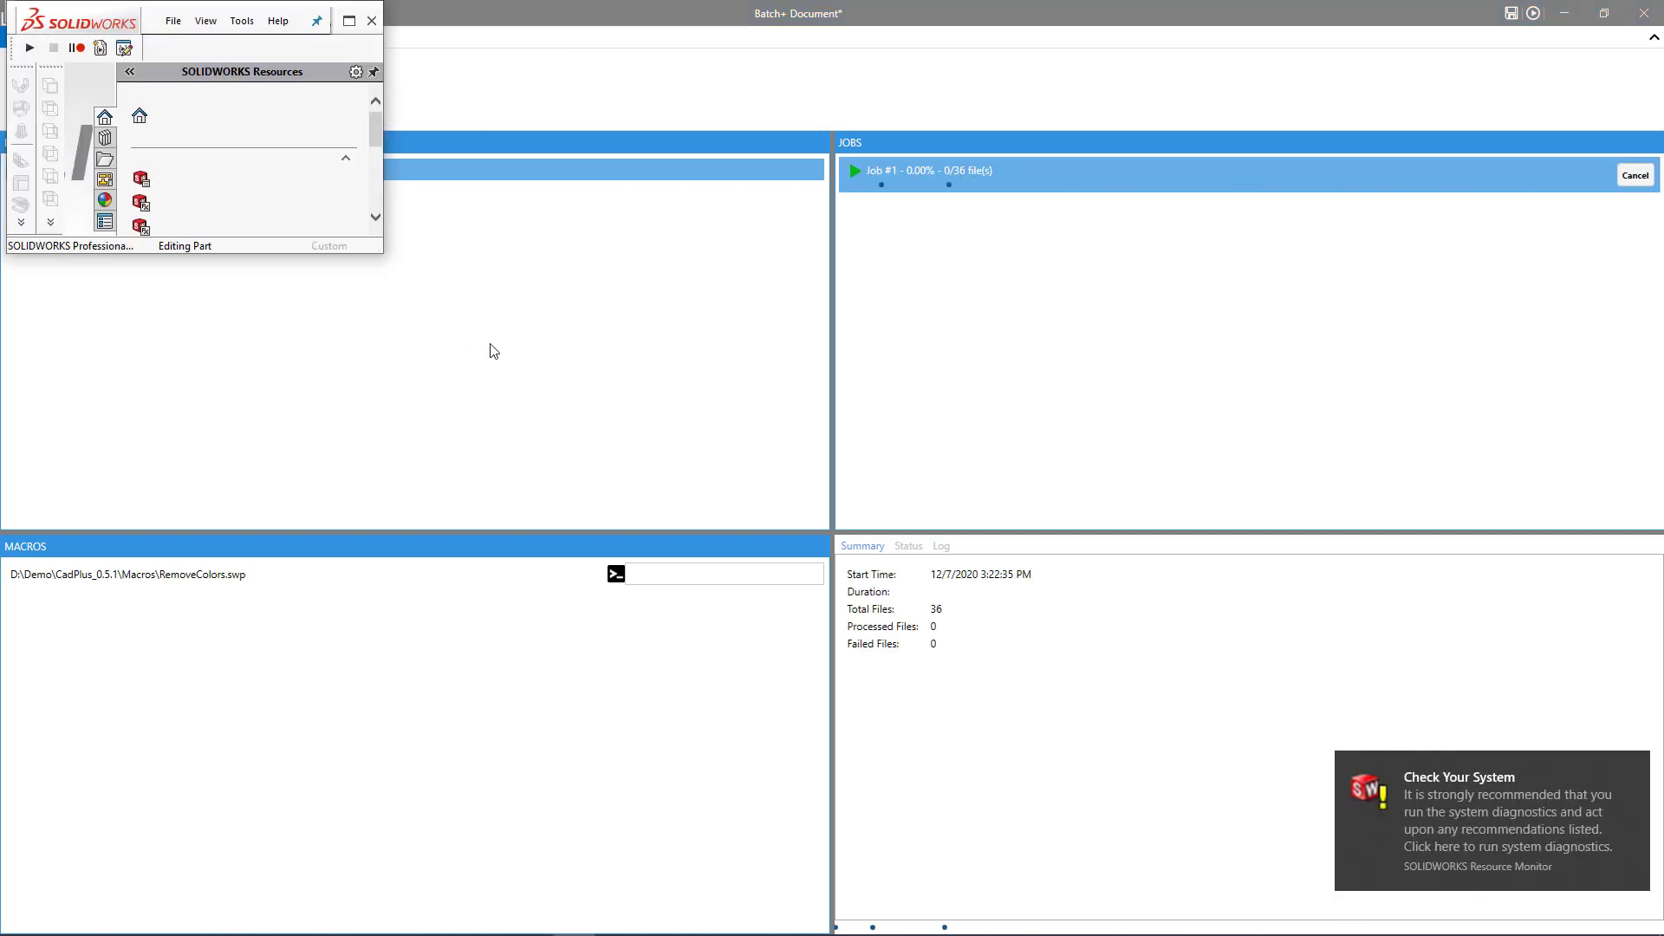
{"action": "left_click", "coordinate": [909, 547]}
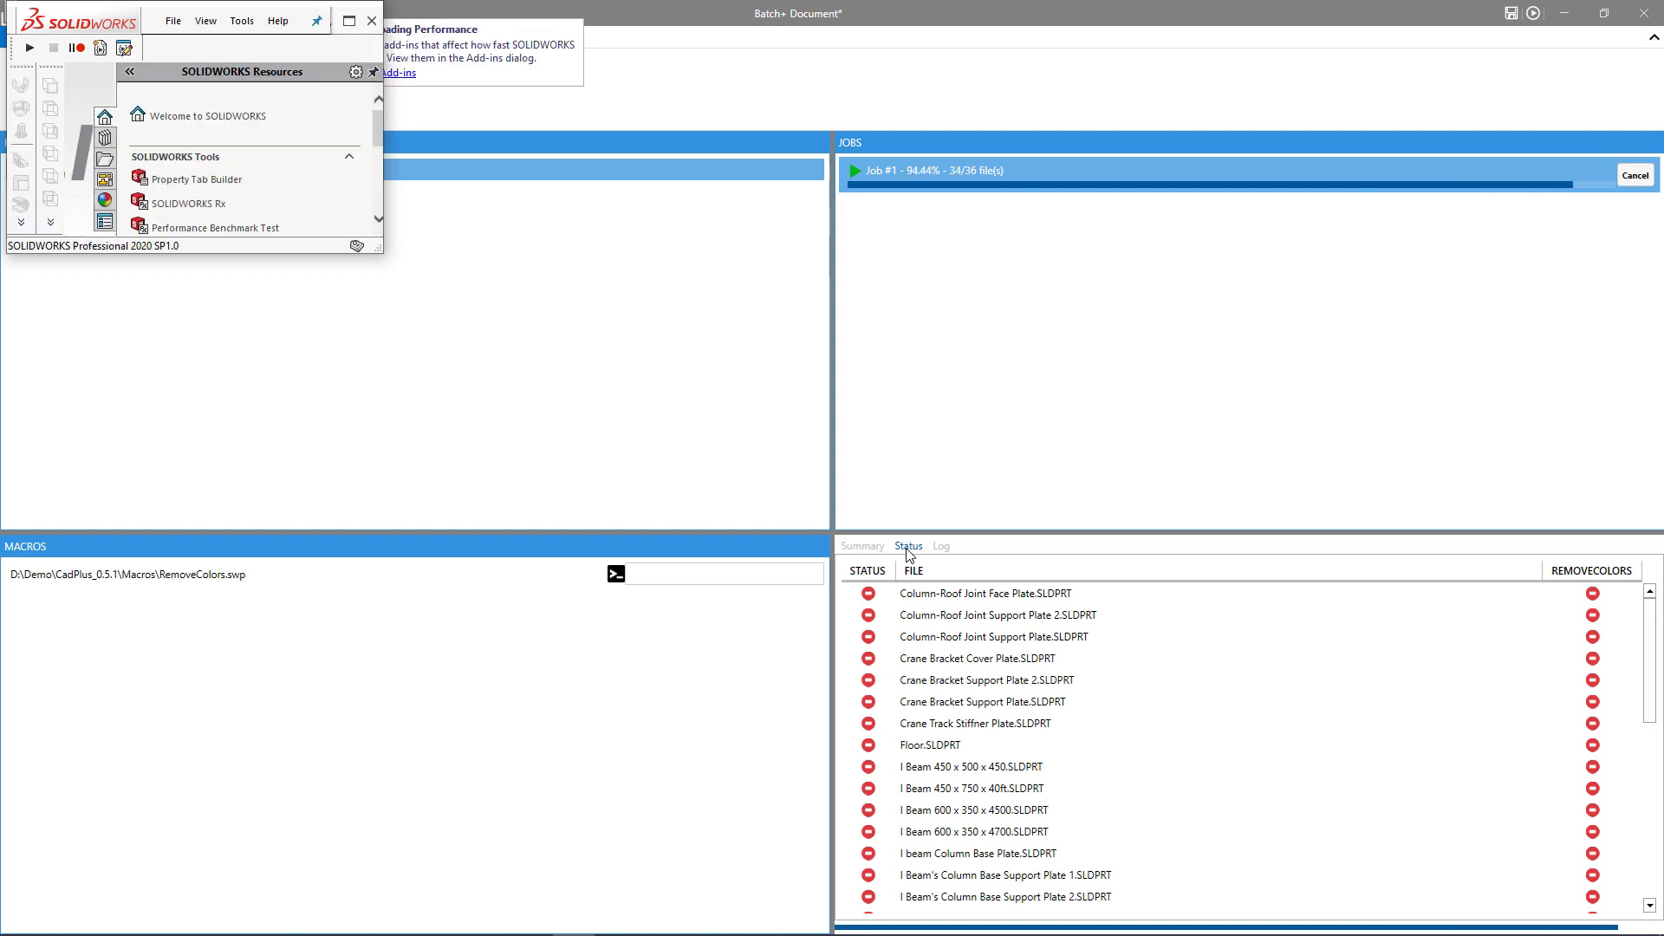
Read the job log ('Saving is forbidden') and the Summary showing all 36 files failed
{"action": "scroll", "coordinate": [1205, 707], "scroll_direction": "down", "scroll_amount": 7}
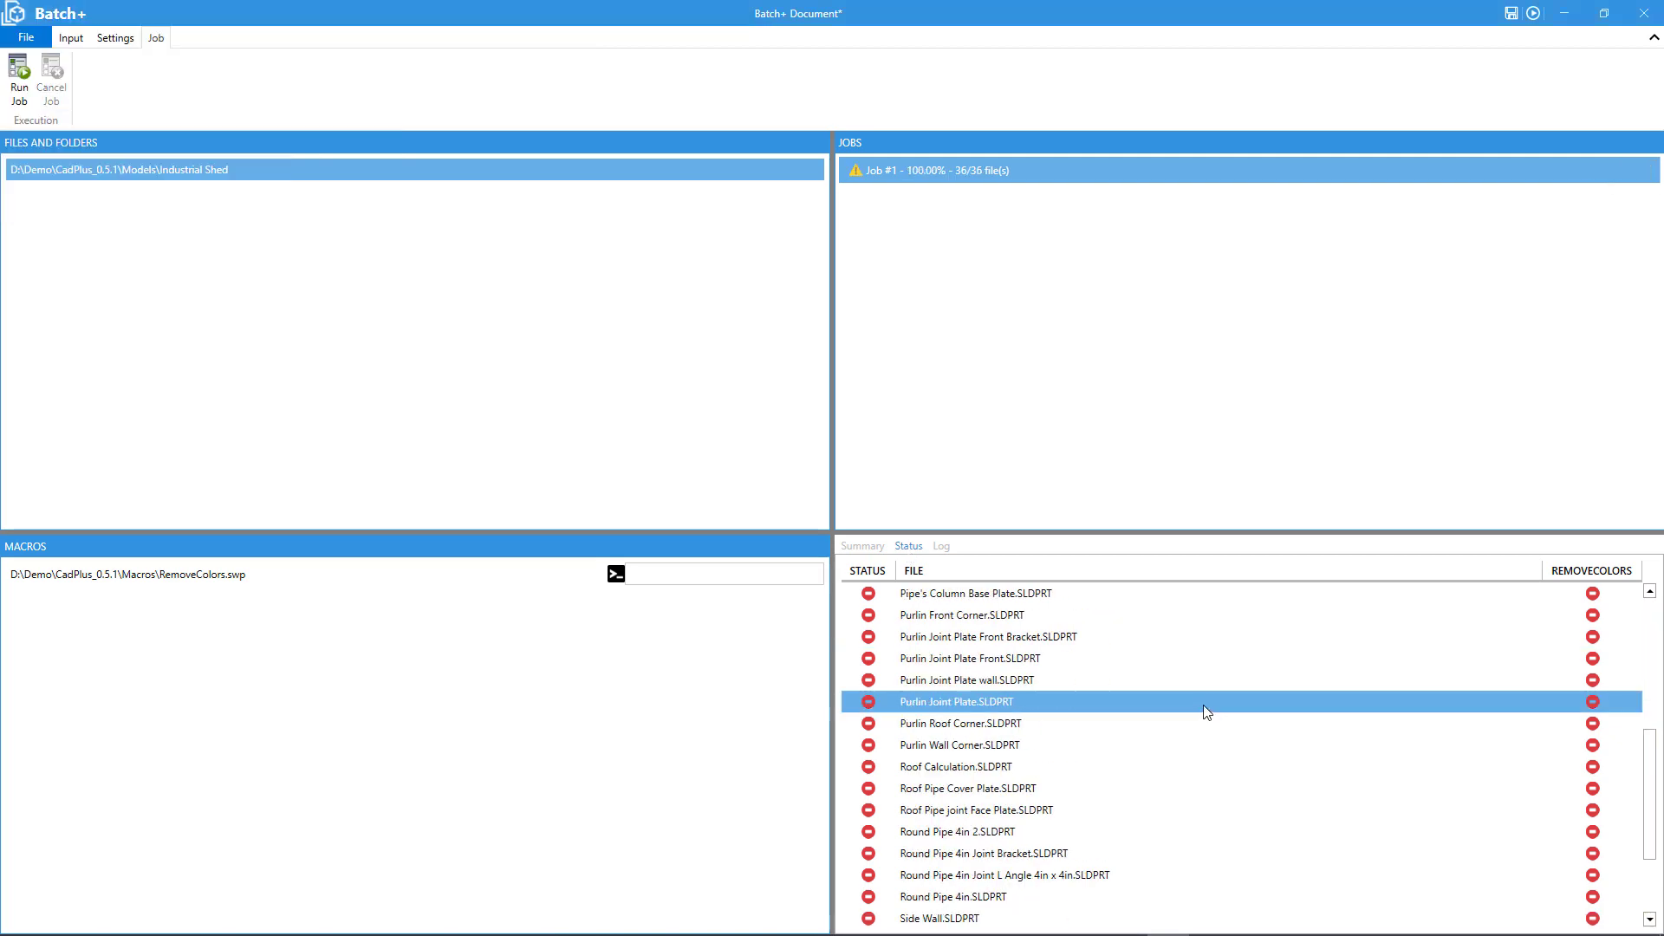
{"action": "scroll", "coordinate": [1203, 704], "scroll_direction": "up", "scroll_amount": 7}
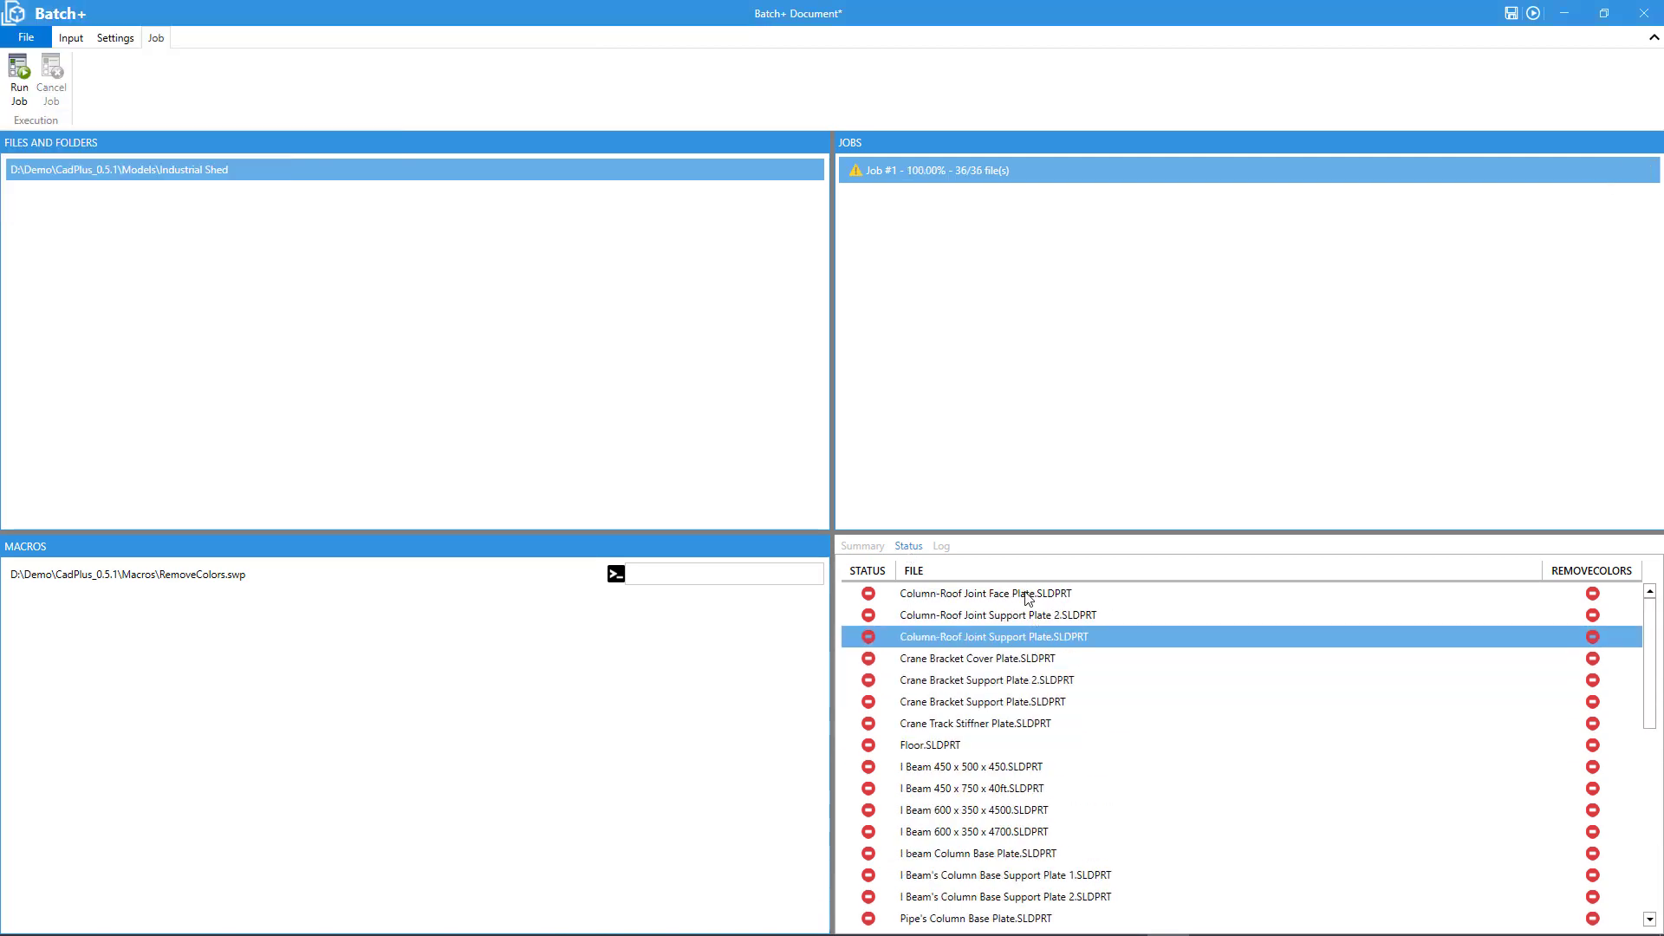
{"action": "left_click", "coordinate": [939, 548]}
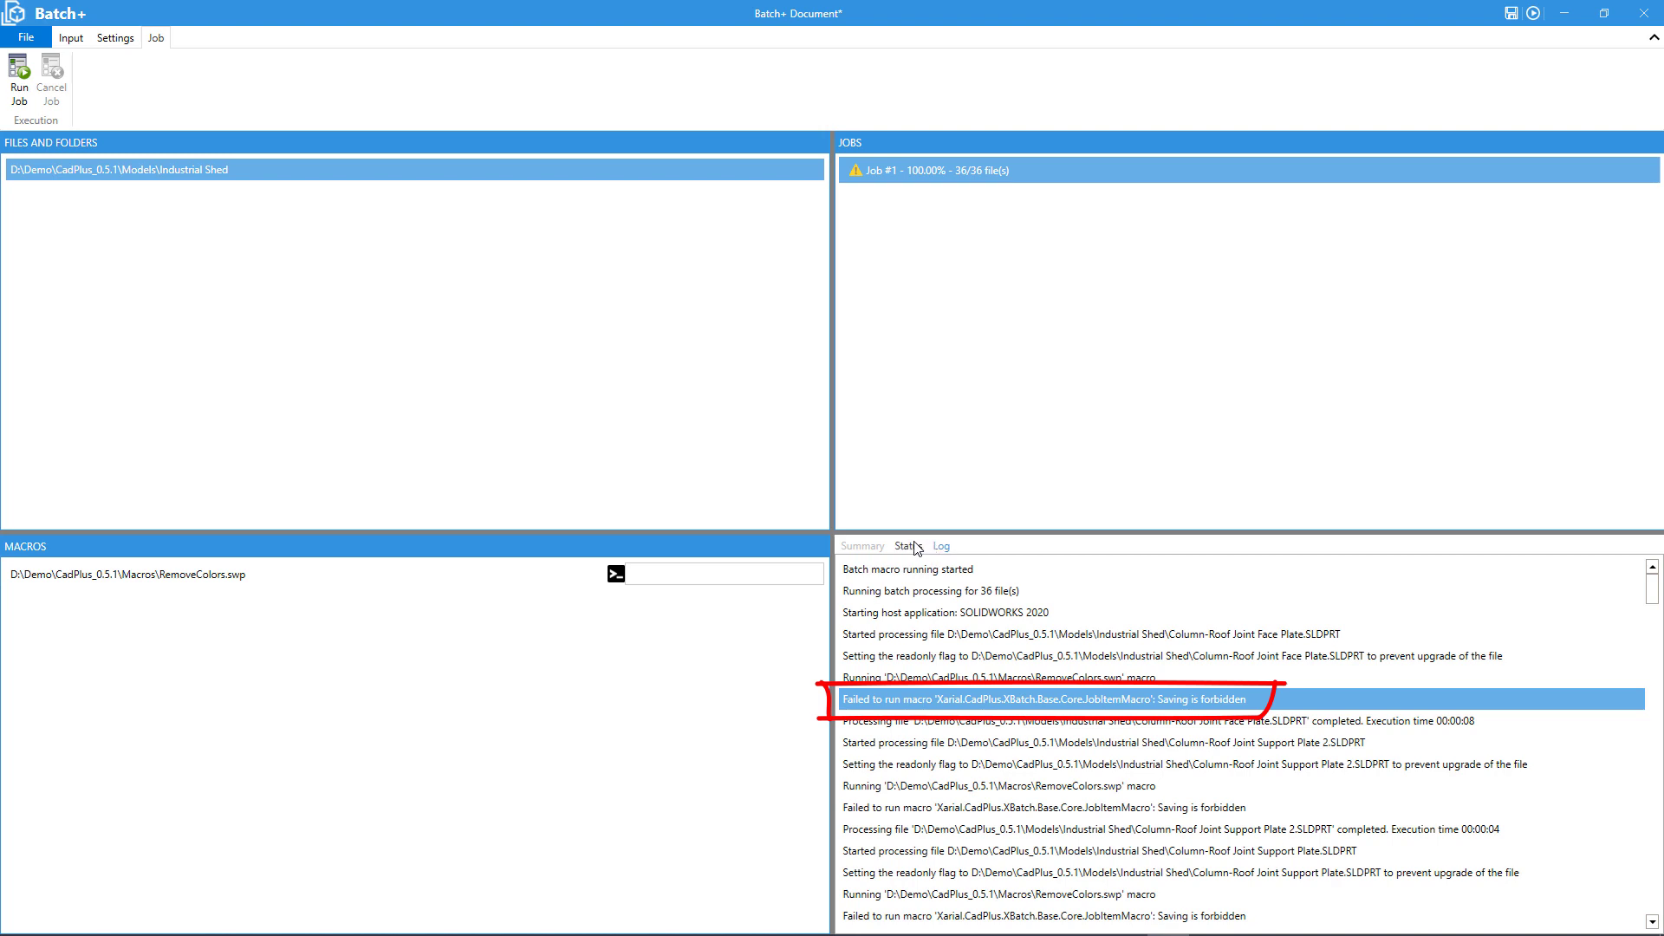
{"action": "left_click", "coordinate": [863, 546]}
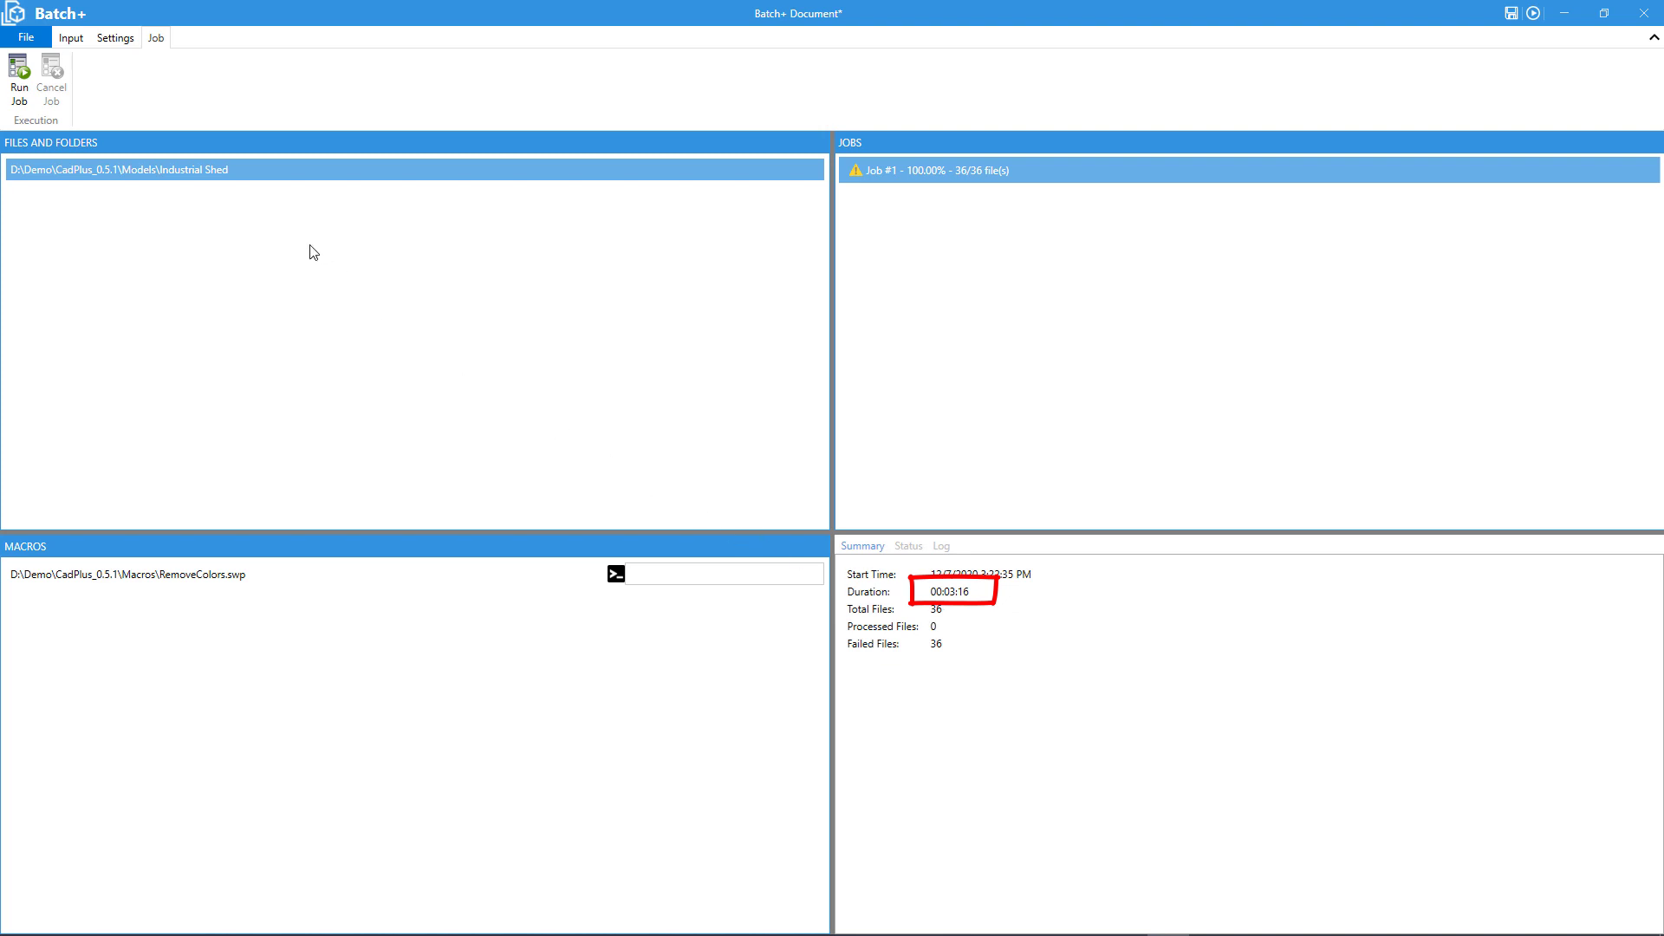
Switch the batch to SOLIDWORKS 2019 with Invisible on, then run the job again
{"action": "left_click", "coordinate": [116, 38]}
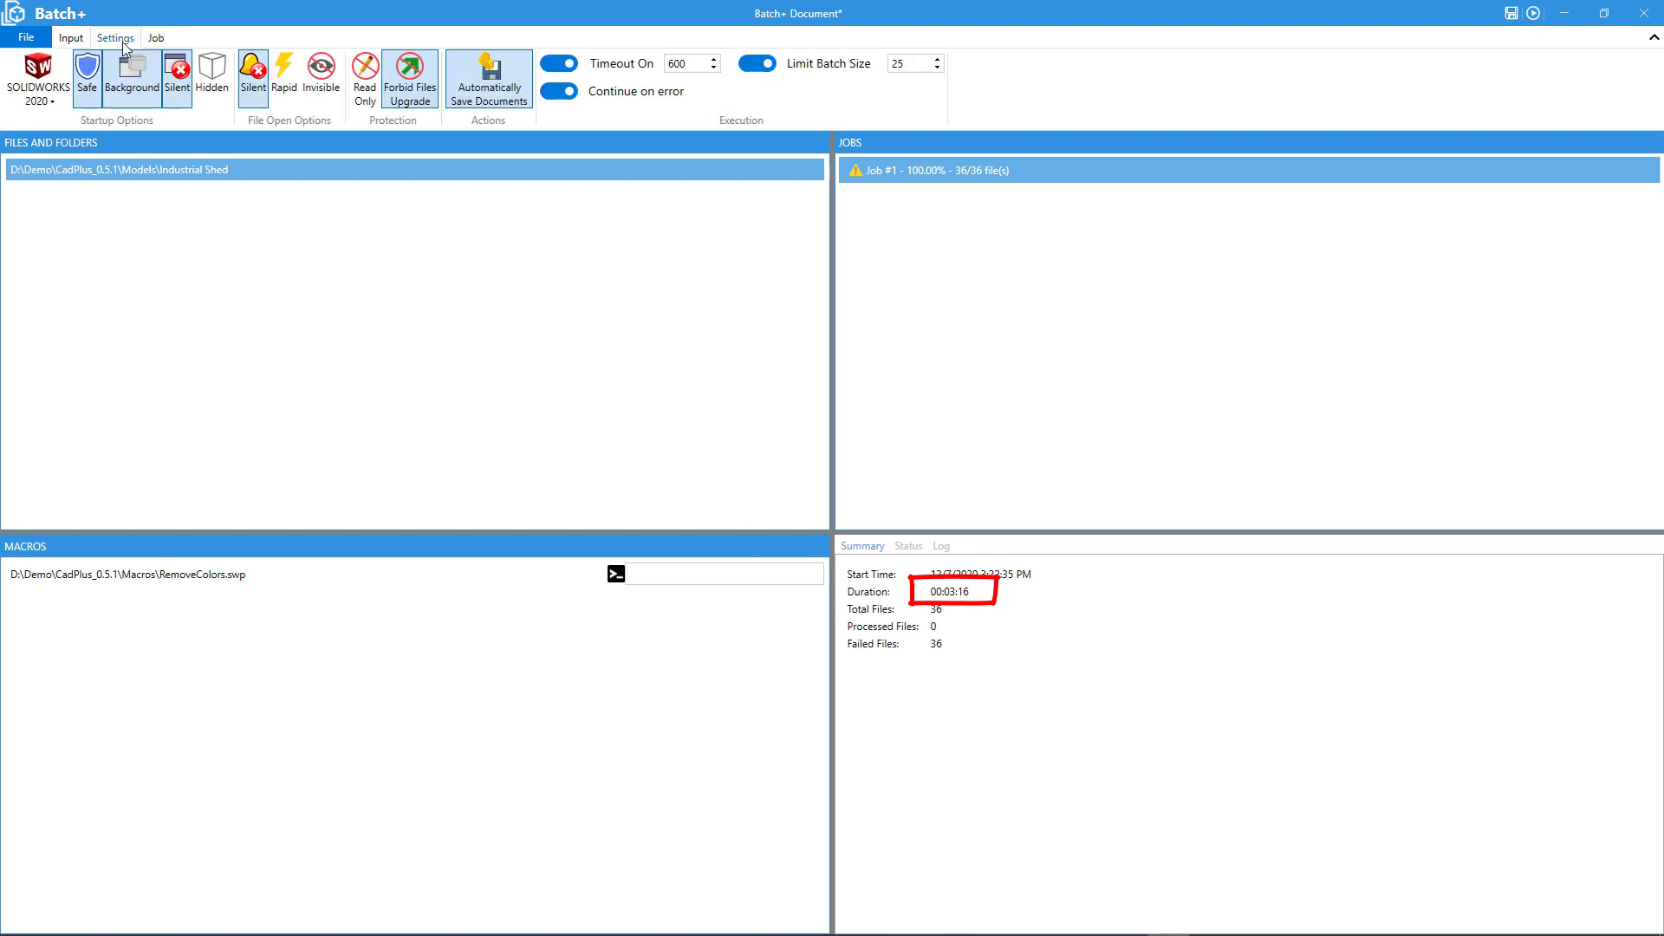
{"action": "left_click", "coordinate": [39, 83]}
{"action": "left_click", "coordinate": [54, 126]}
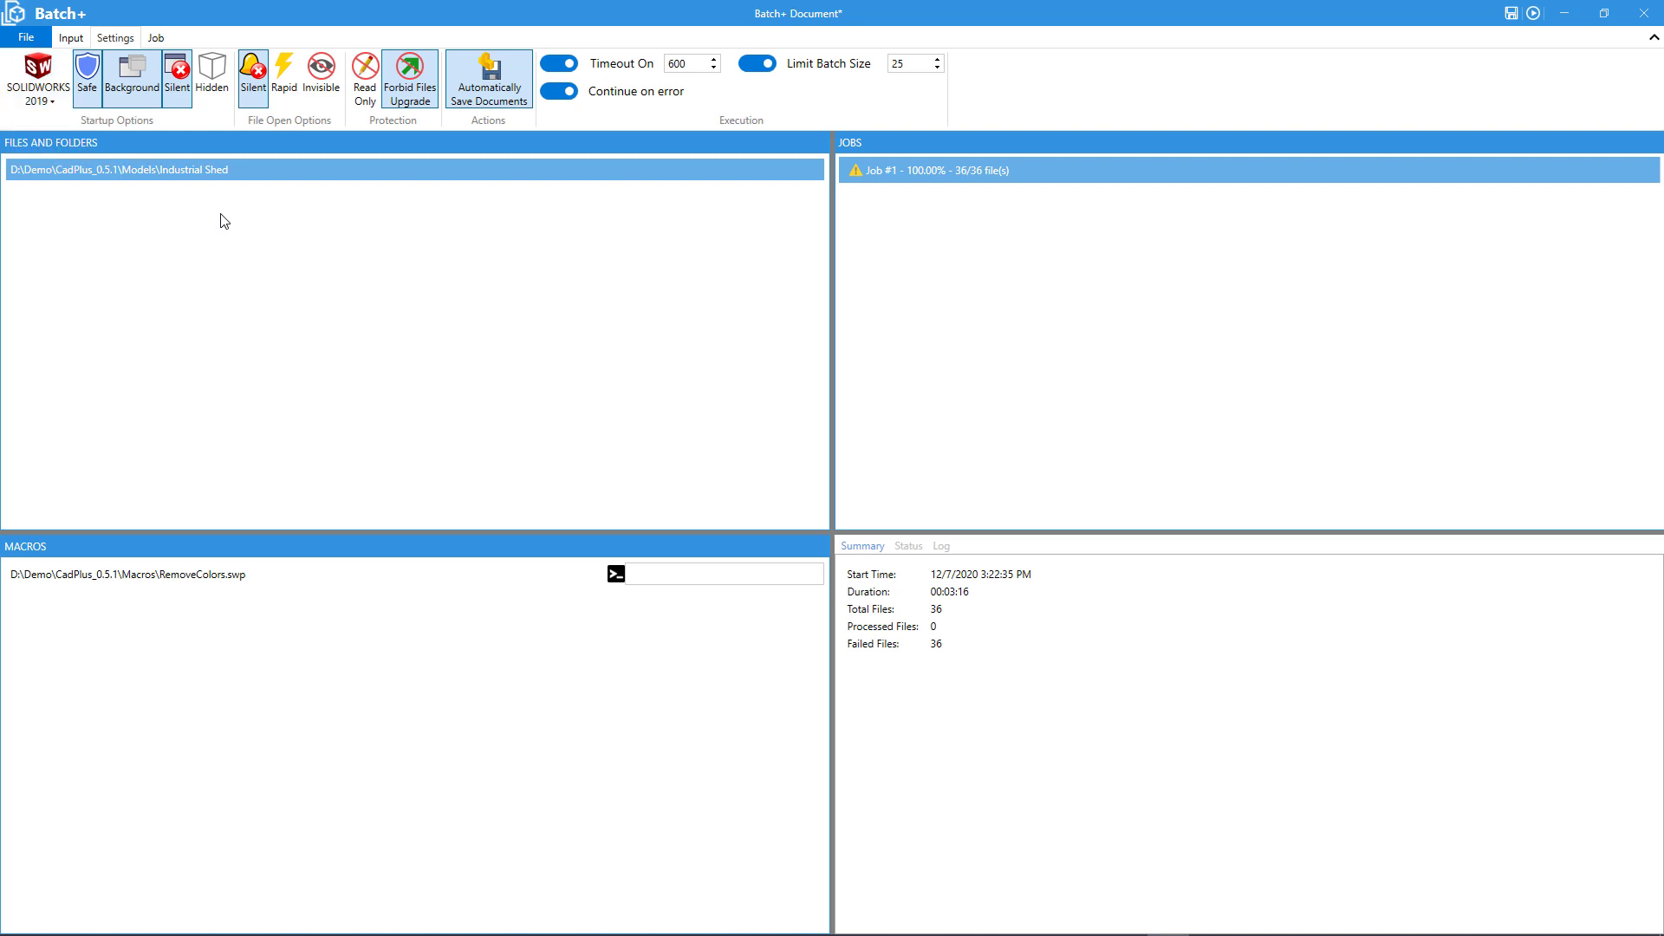
{"action": "left_click", "coordinate": [320, 87]}
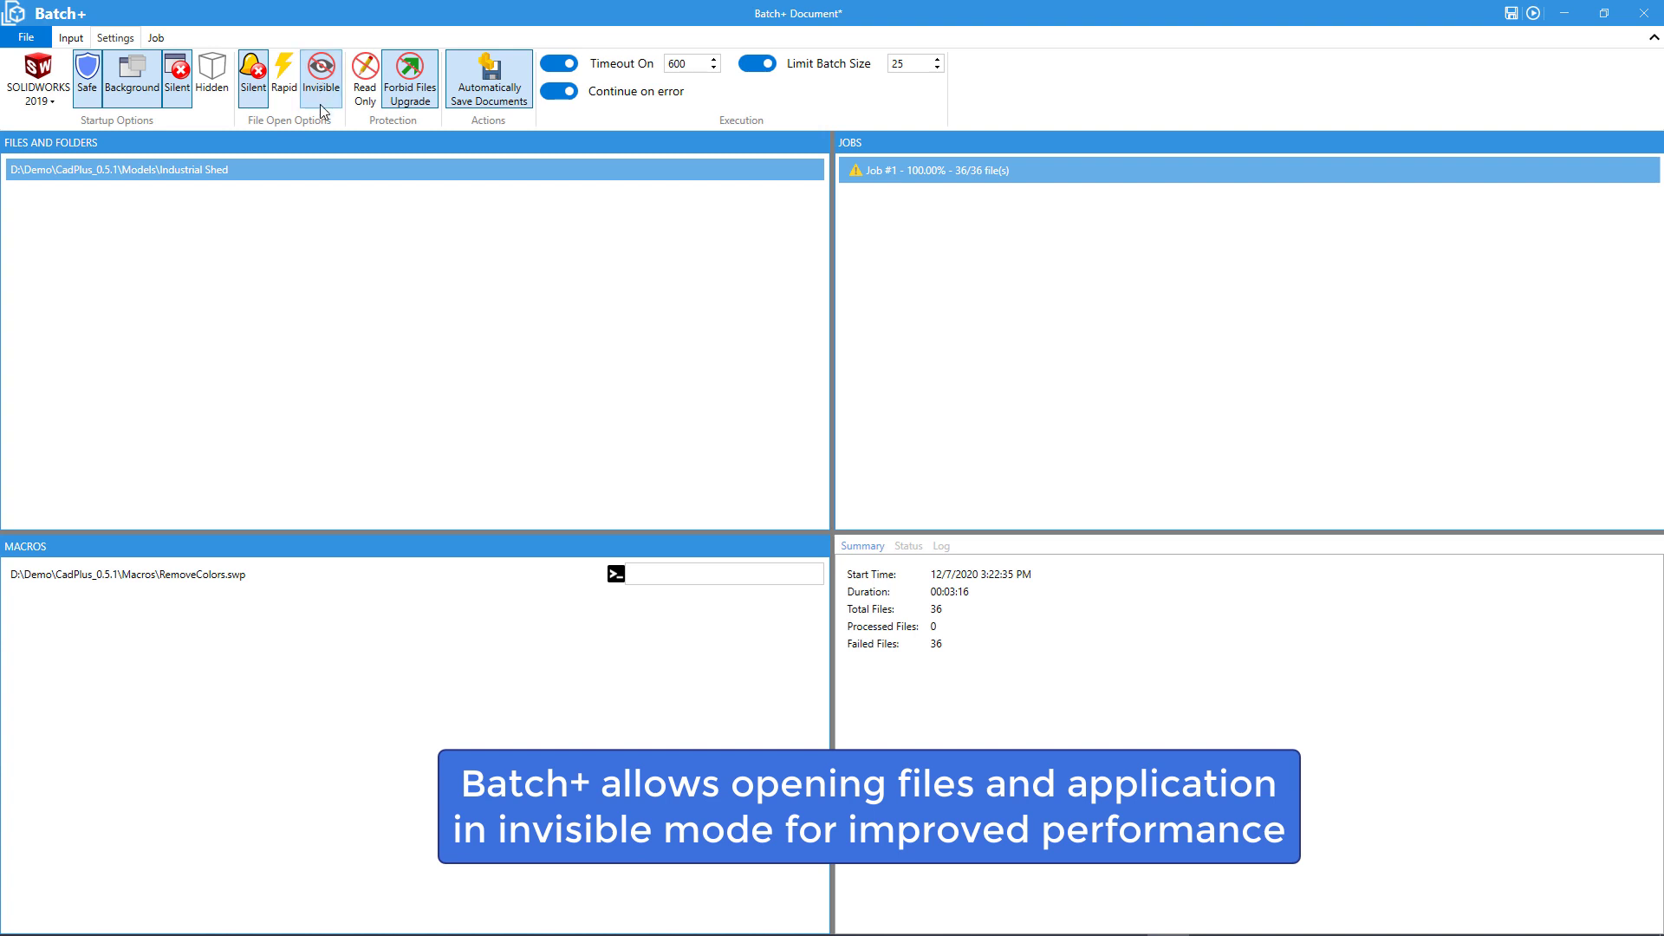
{"action": "left_click", "coordinate": [156, 38]}
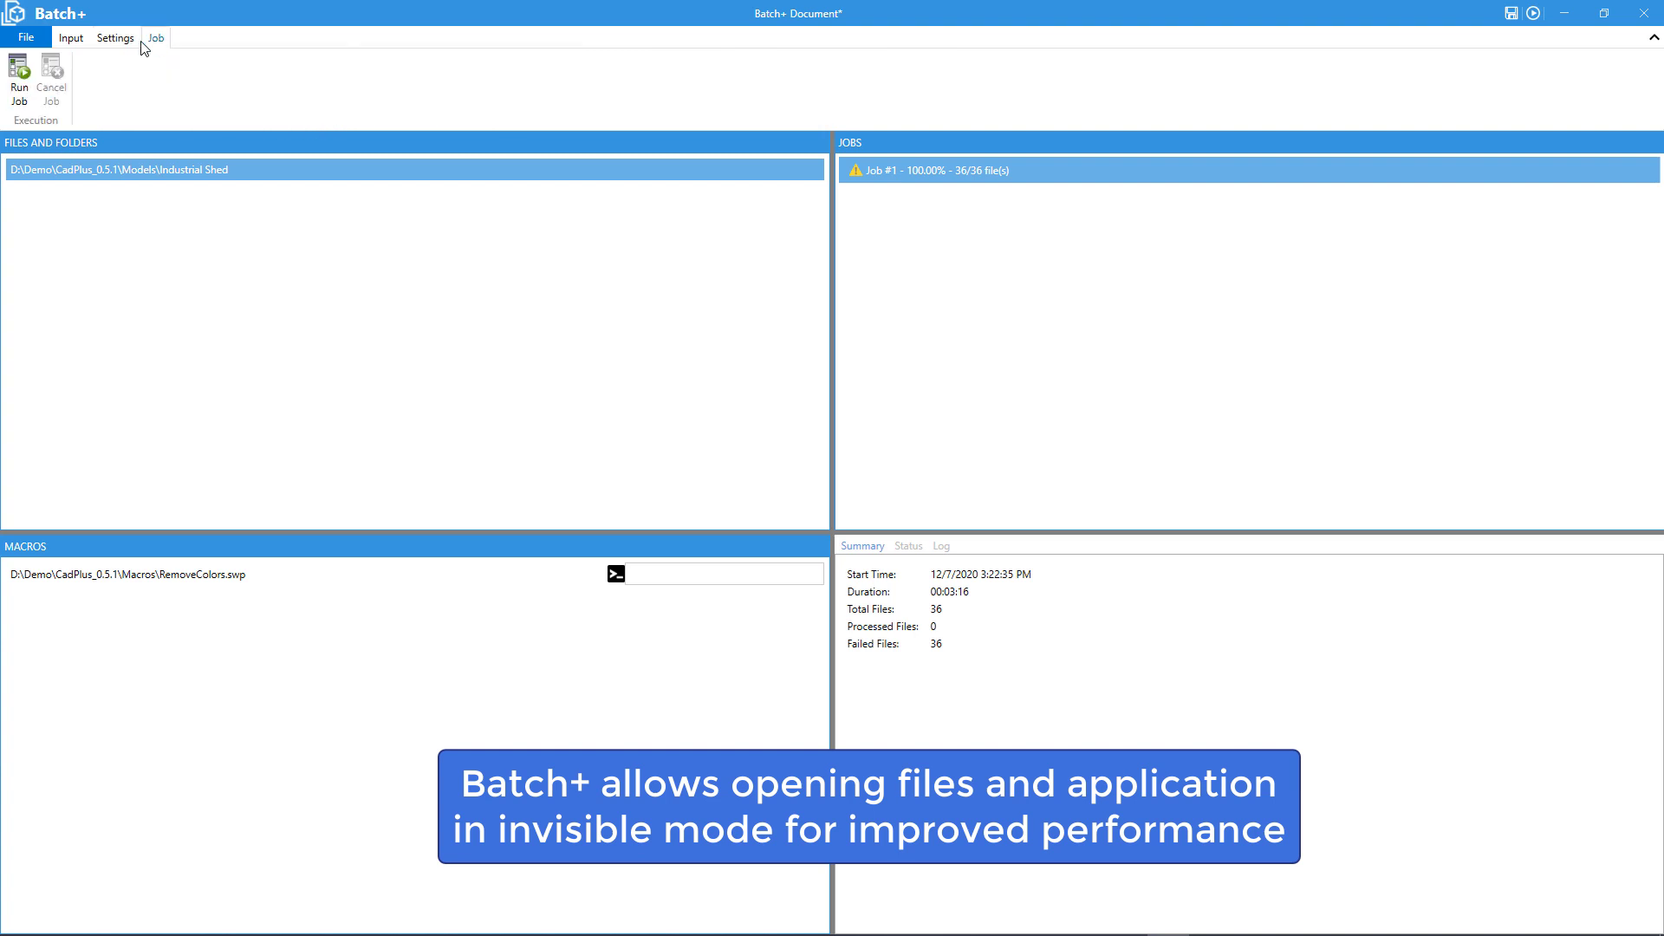
{"action": "left_click", "coordinate": [24, 71]}
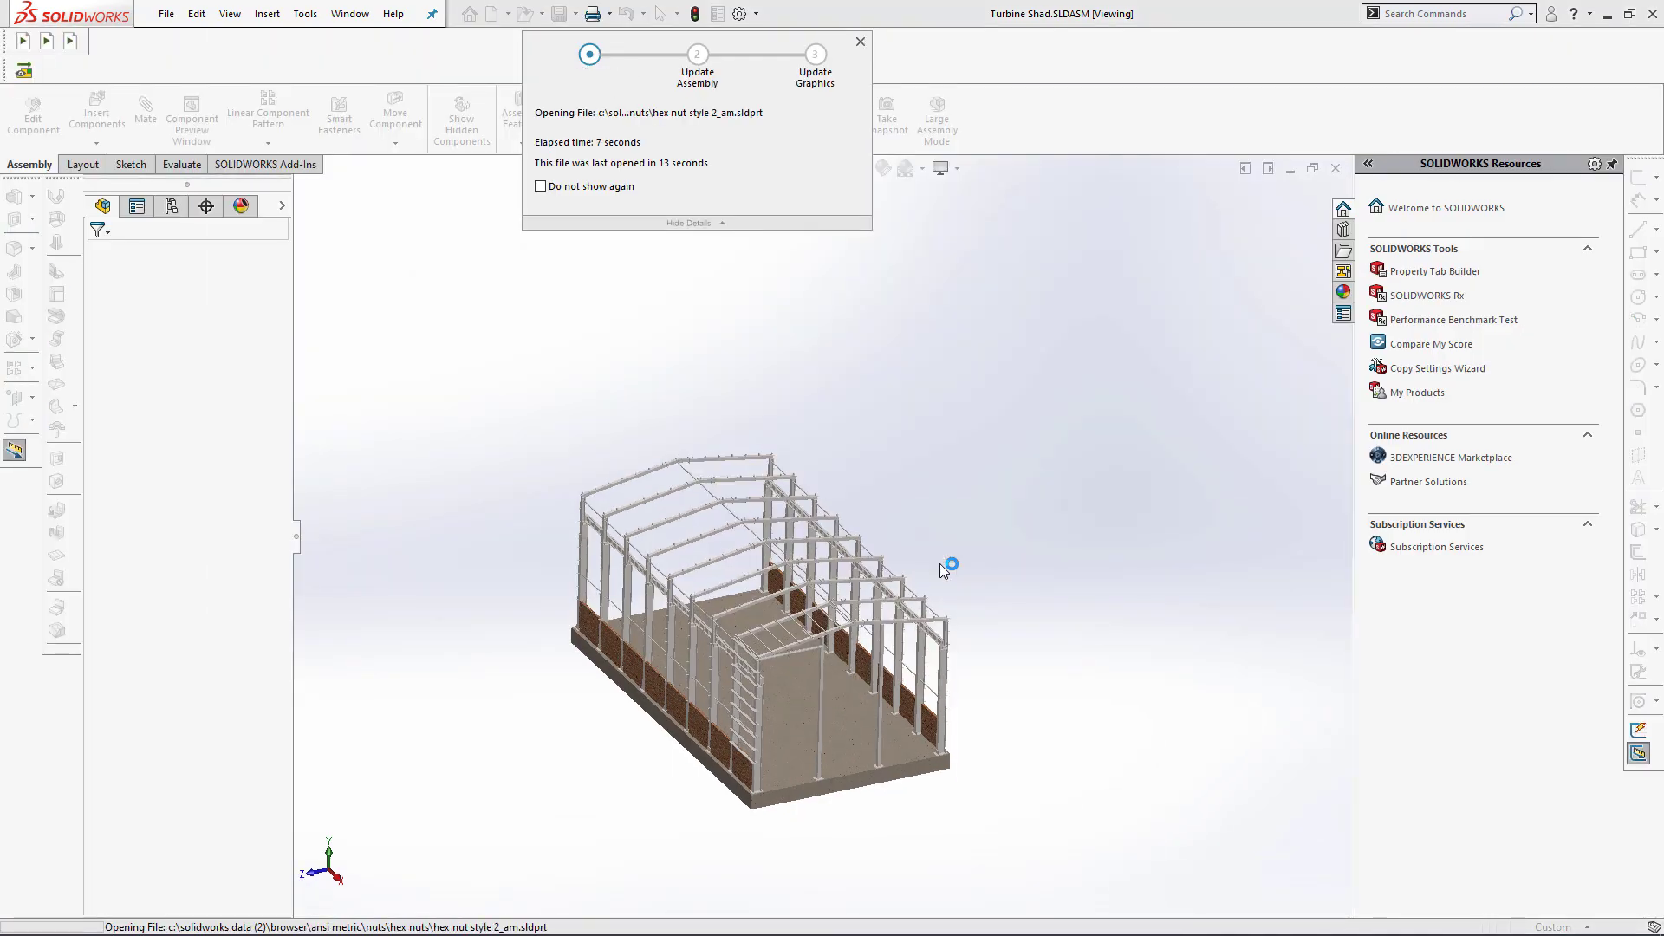
Close the Open Summary dialog, leaving SOLIDWORKS with no document open
{"action": "left_click", "coordinate": [676, 387]}
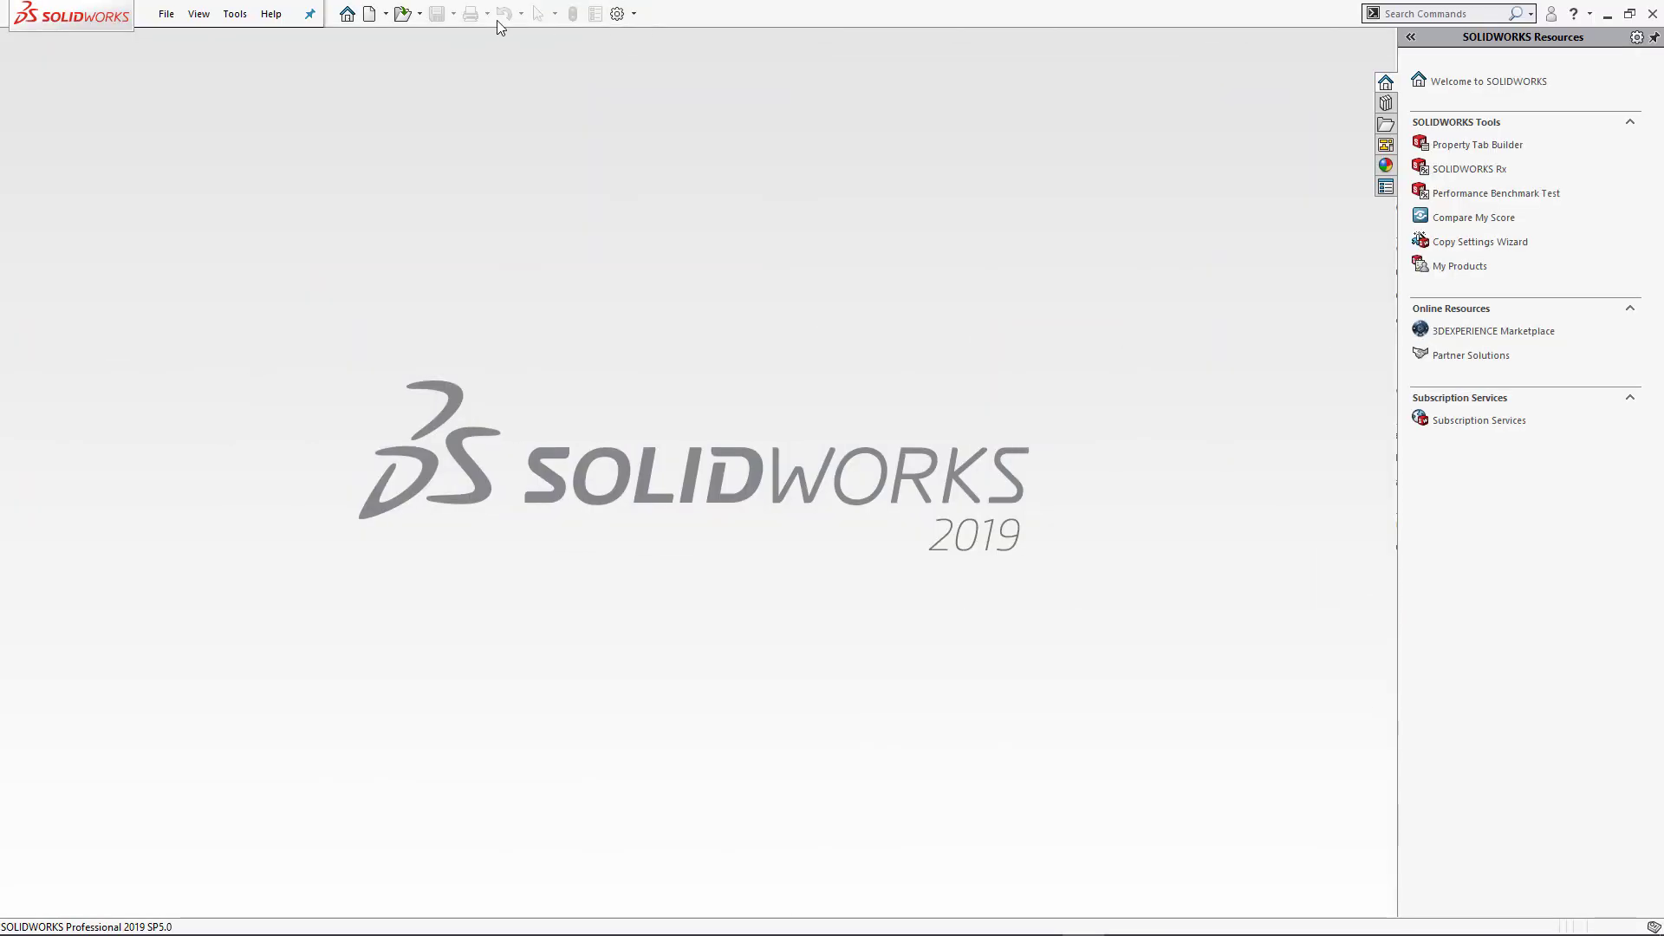
Launch eXport+ stand-alone from the Tools > CAD+ menu
{"action": "left_click", "coordinate": [237, 15]}
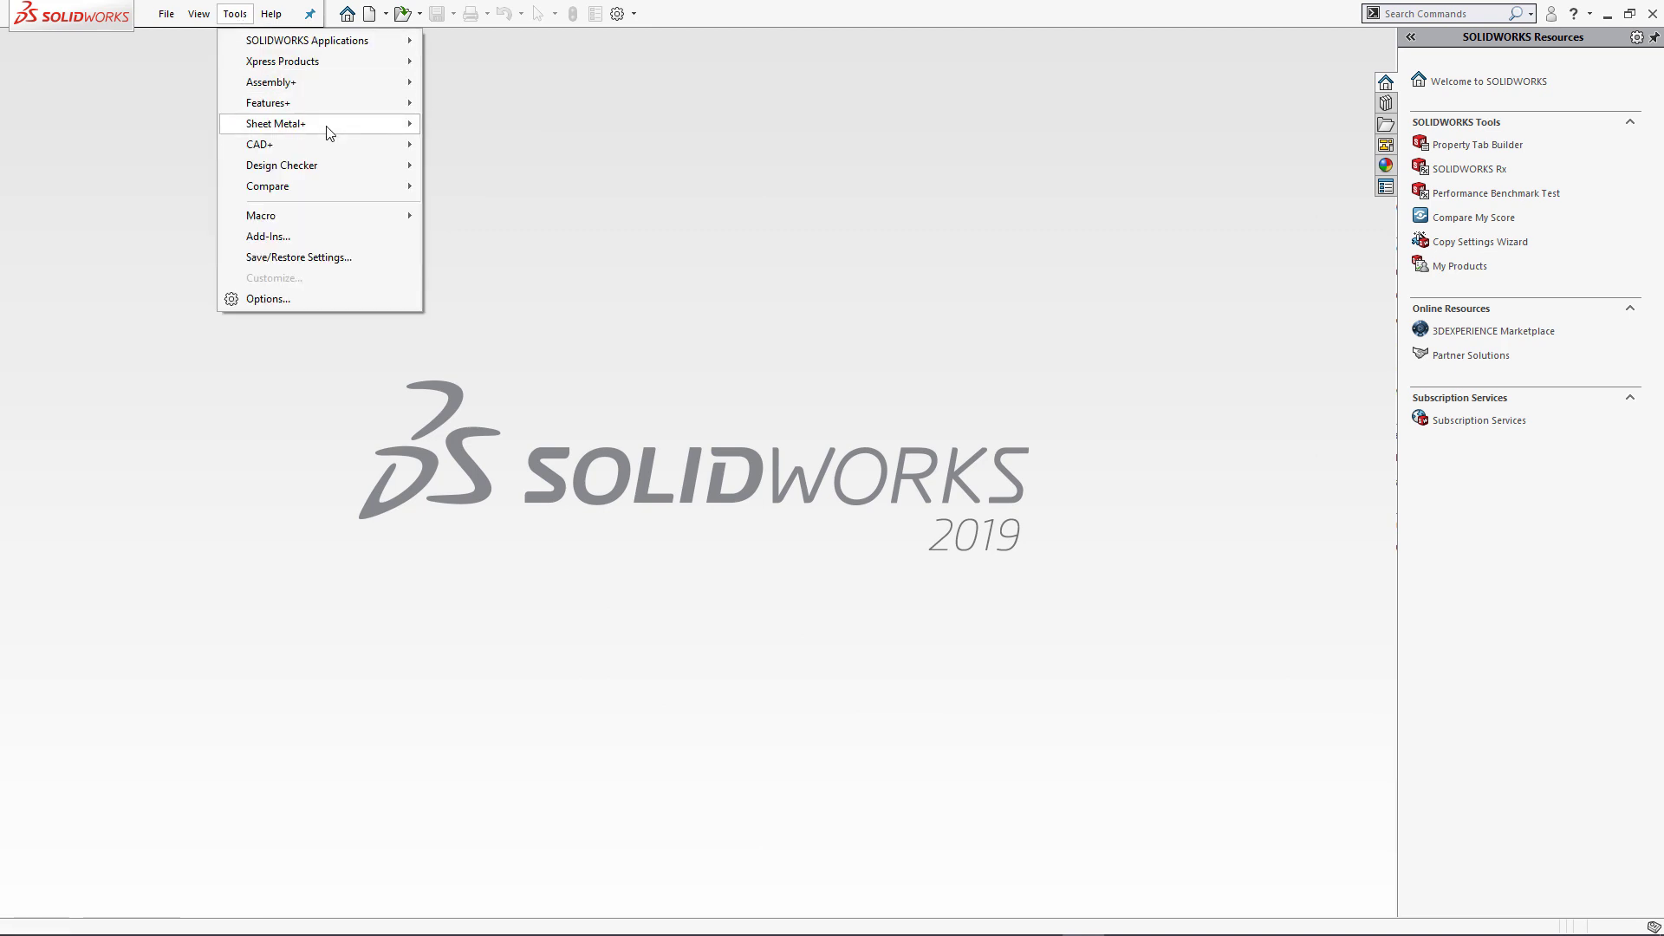
{"action": "mouse_move", "coordinate": [331, 144]}
{"action": "mouse_move", "coordinate": [508, 209]}
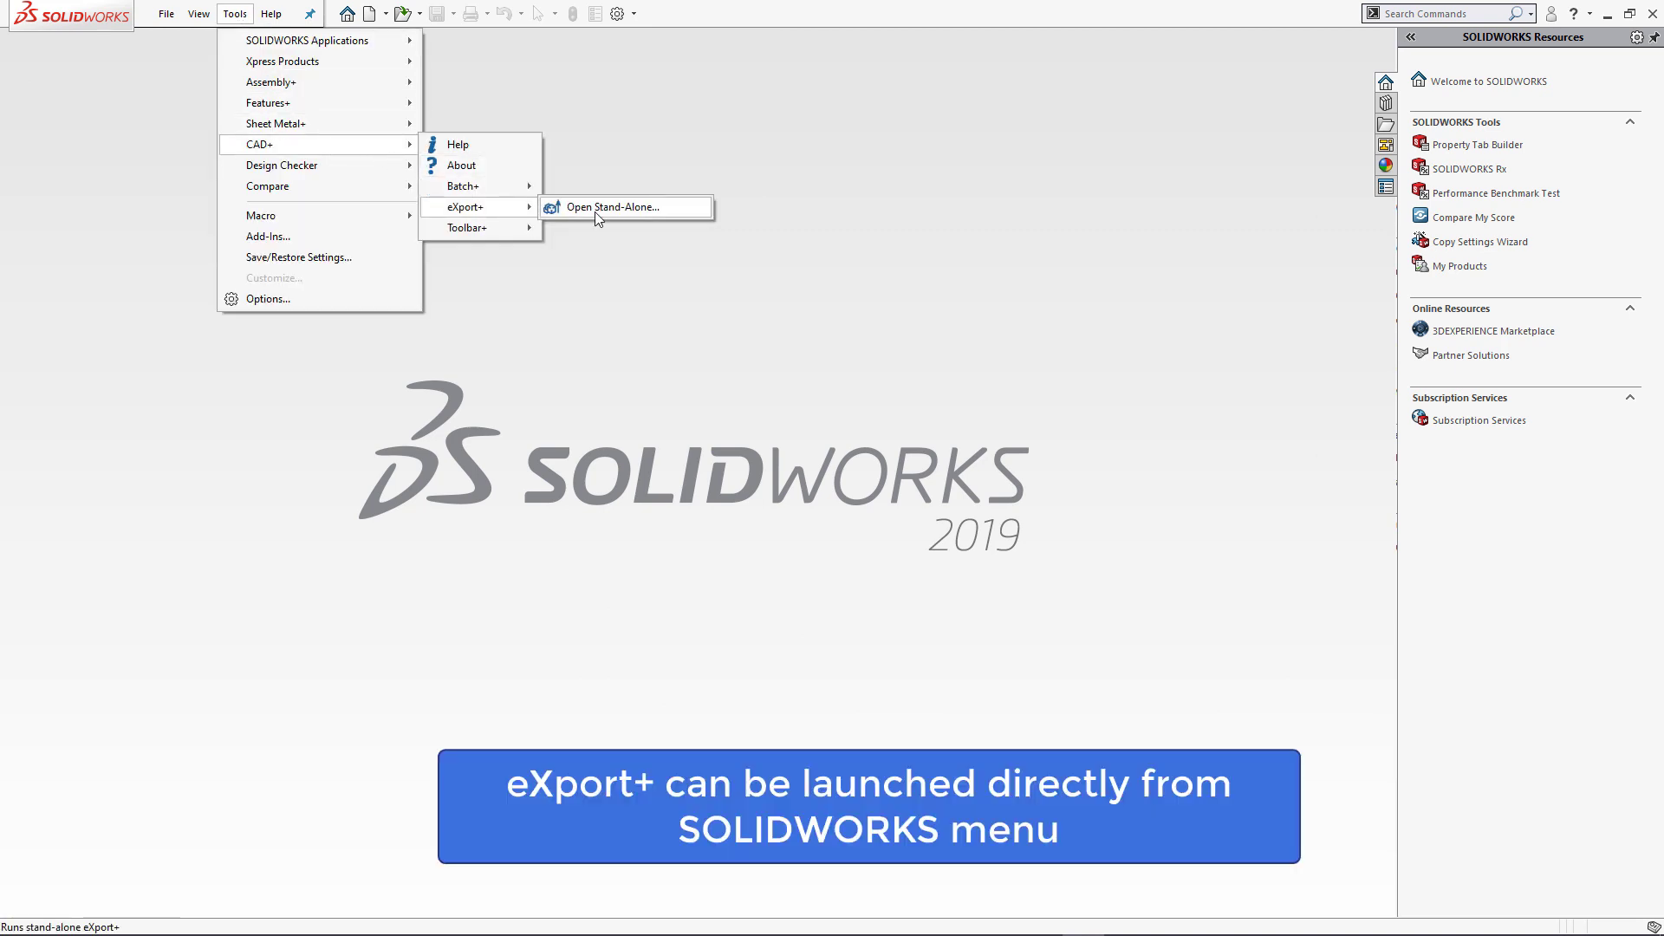
{"action": "left_click", "coordinate": [600, 212]}
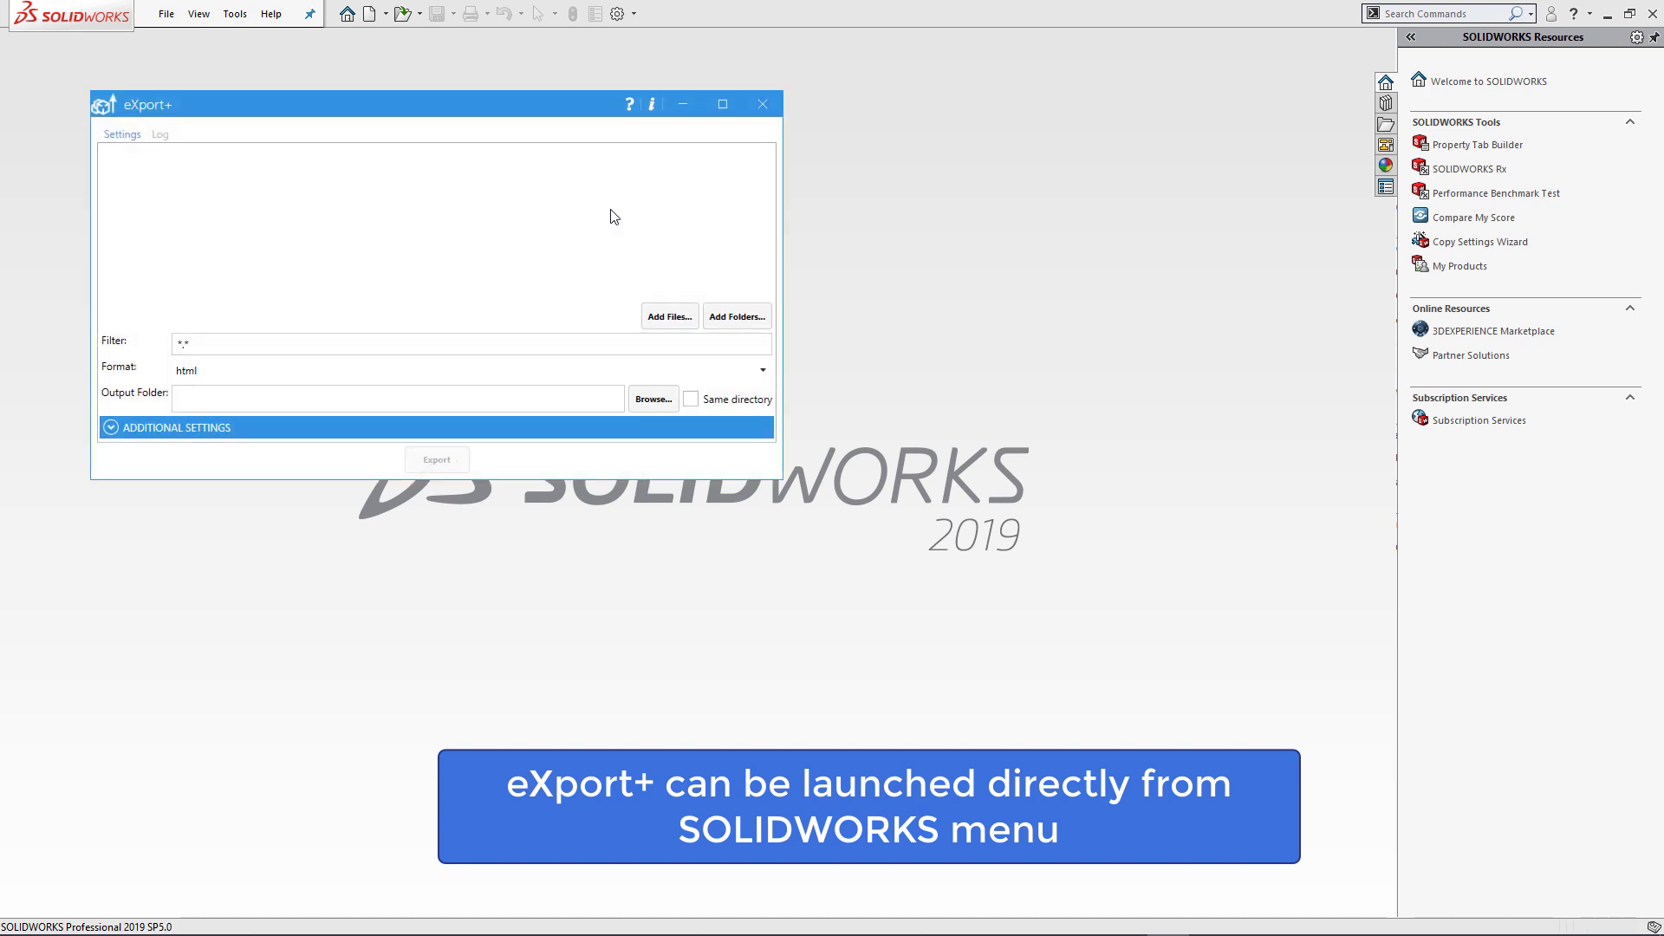
Under Additional Settings, set the target eDrawings version to v2020
{"action": "left_click", "coordinate": [114, 428]}
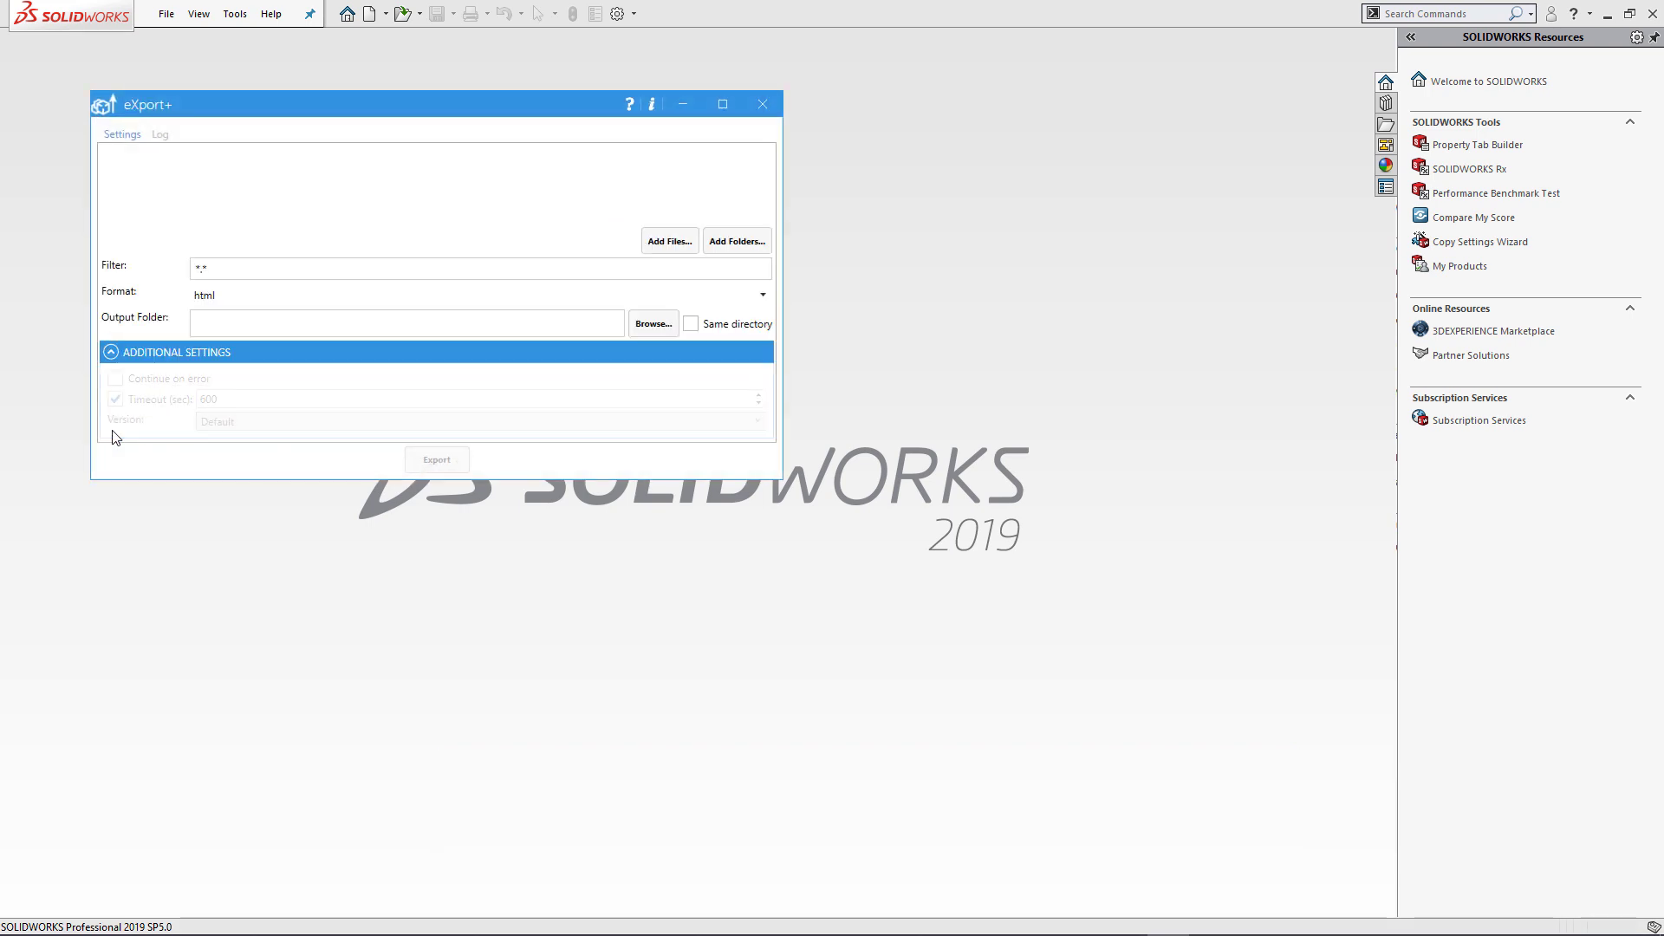
{"action": "left_click", "coordinate": [247, 428]}
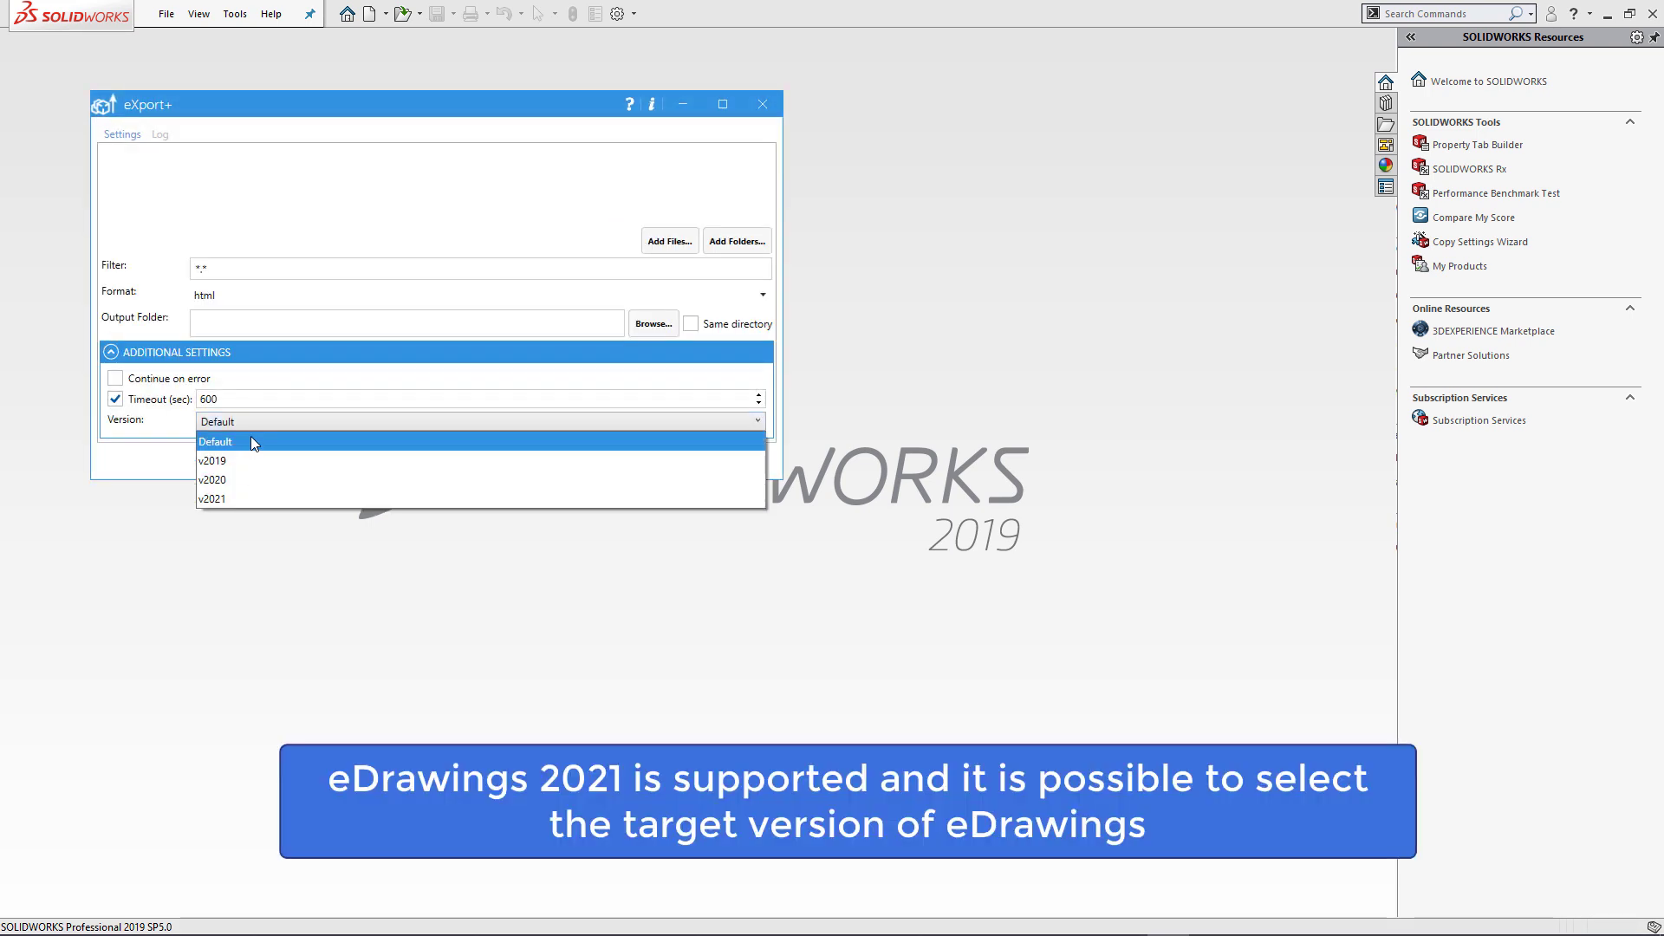
{"action": "left_click", "coordinate": [239, 473]}
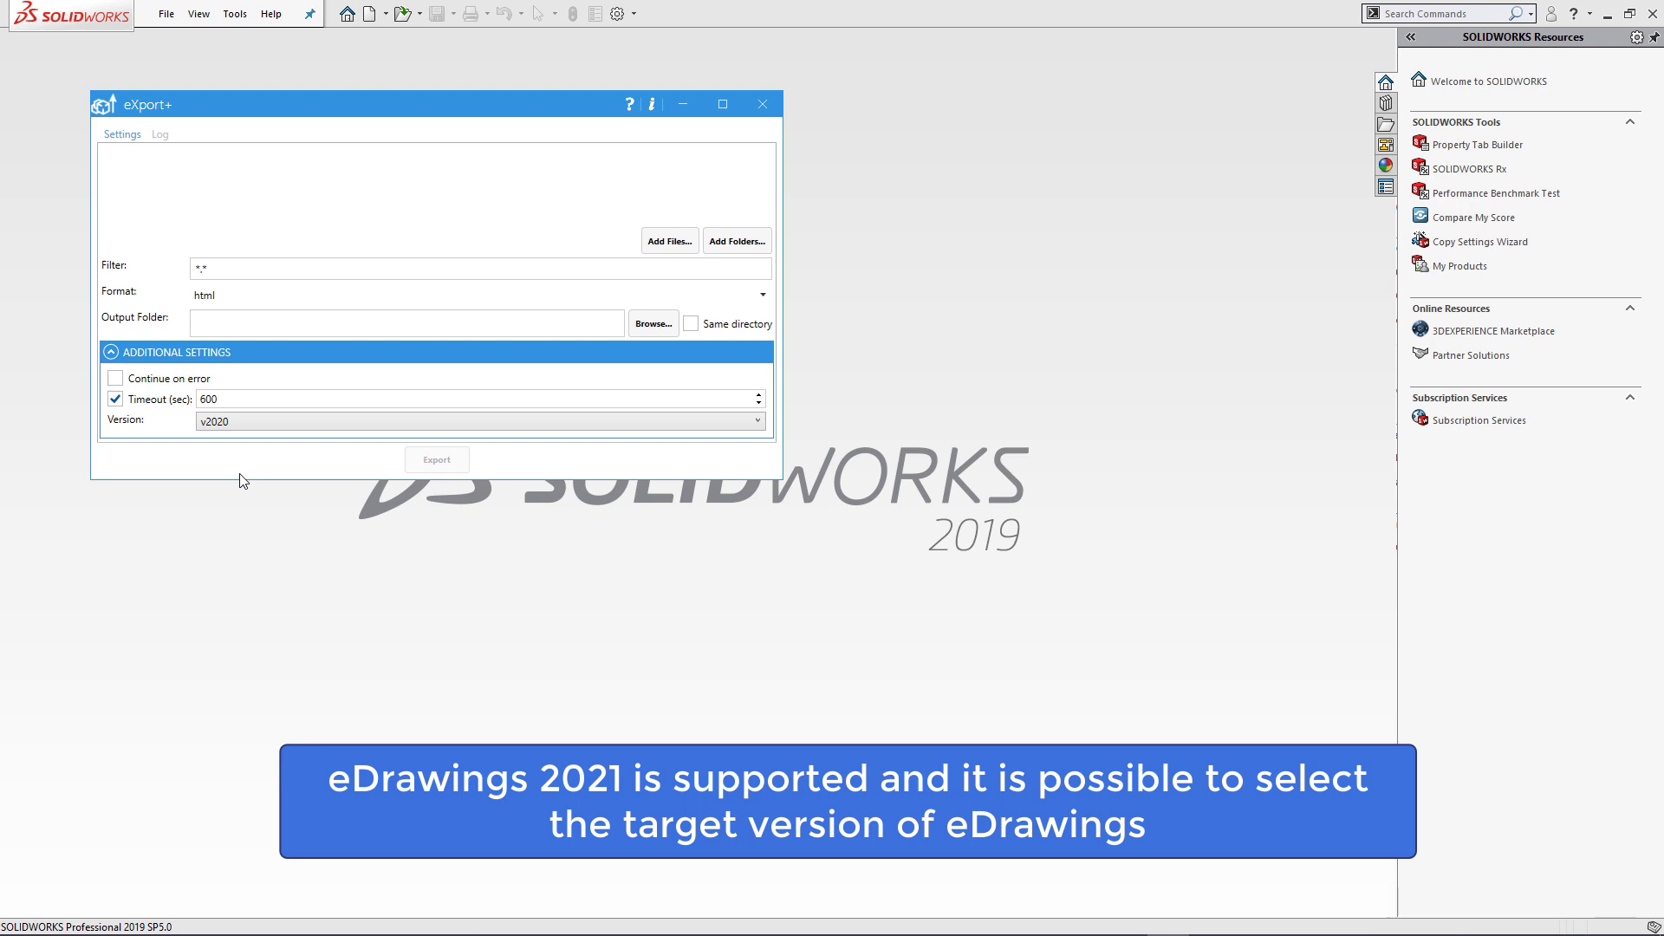
Add the Industrial Shed folder with a *.sldprt filter and export its parts to HTML
{"action": "left_click", "coordinate": [716, 250]}
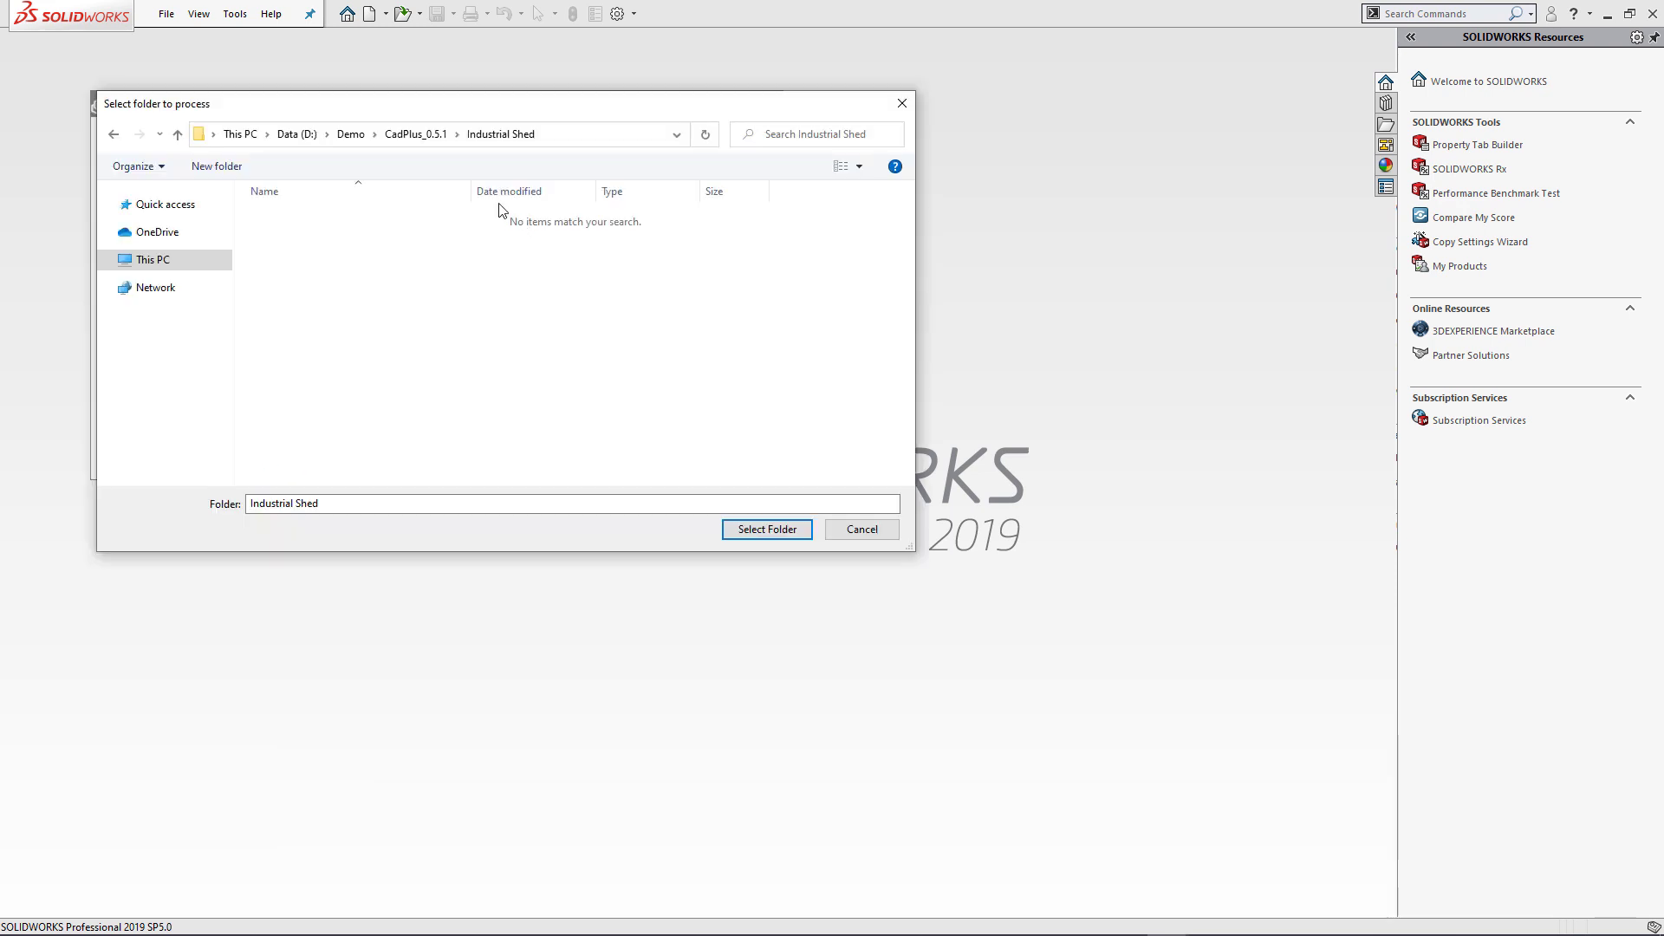
{"action": "left_click", "coordinate": [756, 528]}
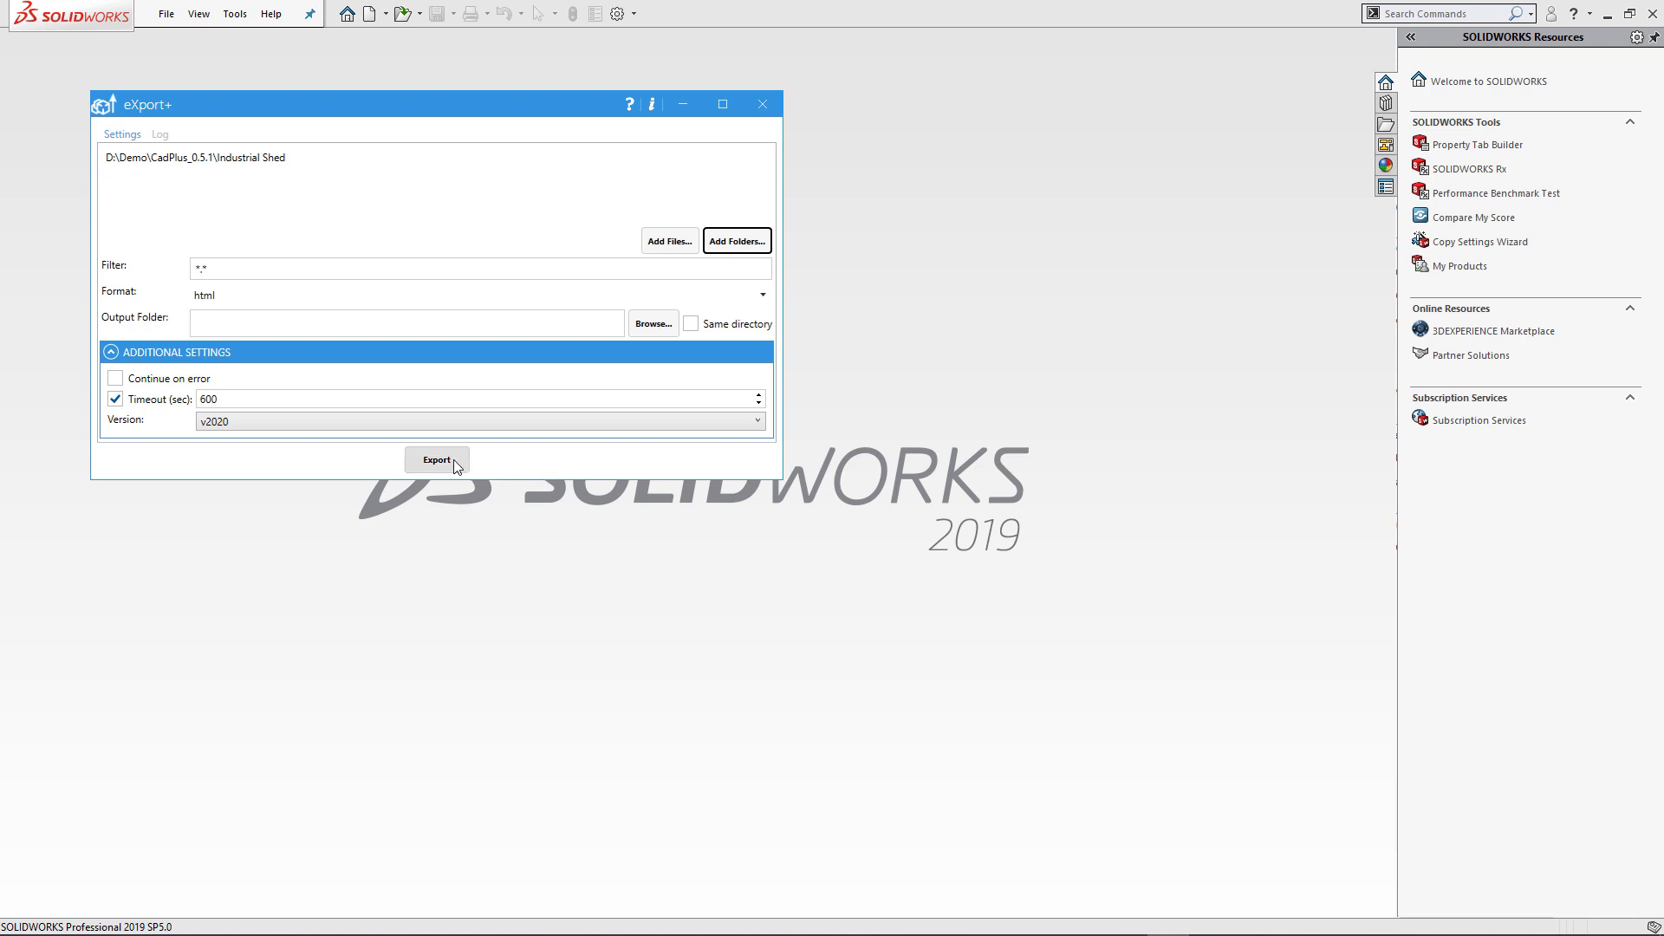
{"action": "left_click", "coordinate": [282, 271]}
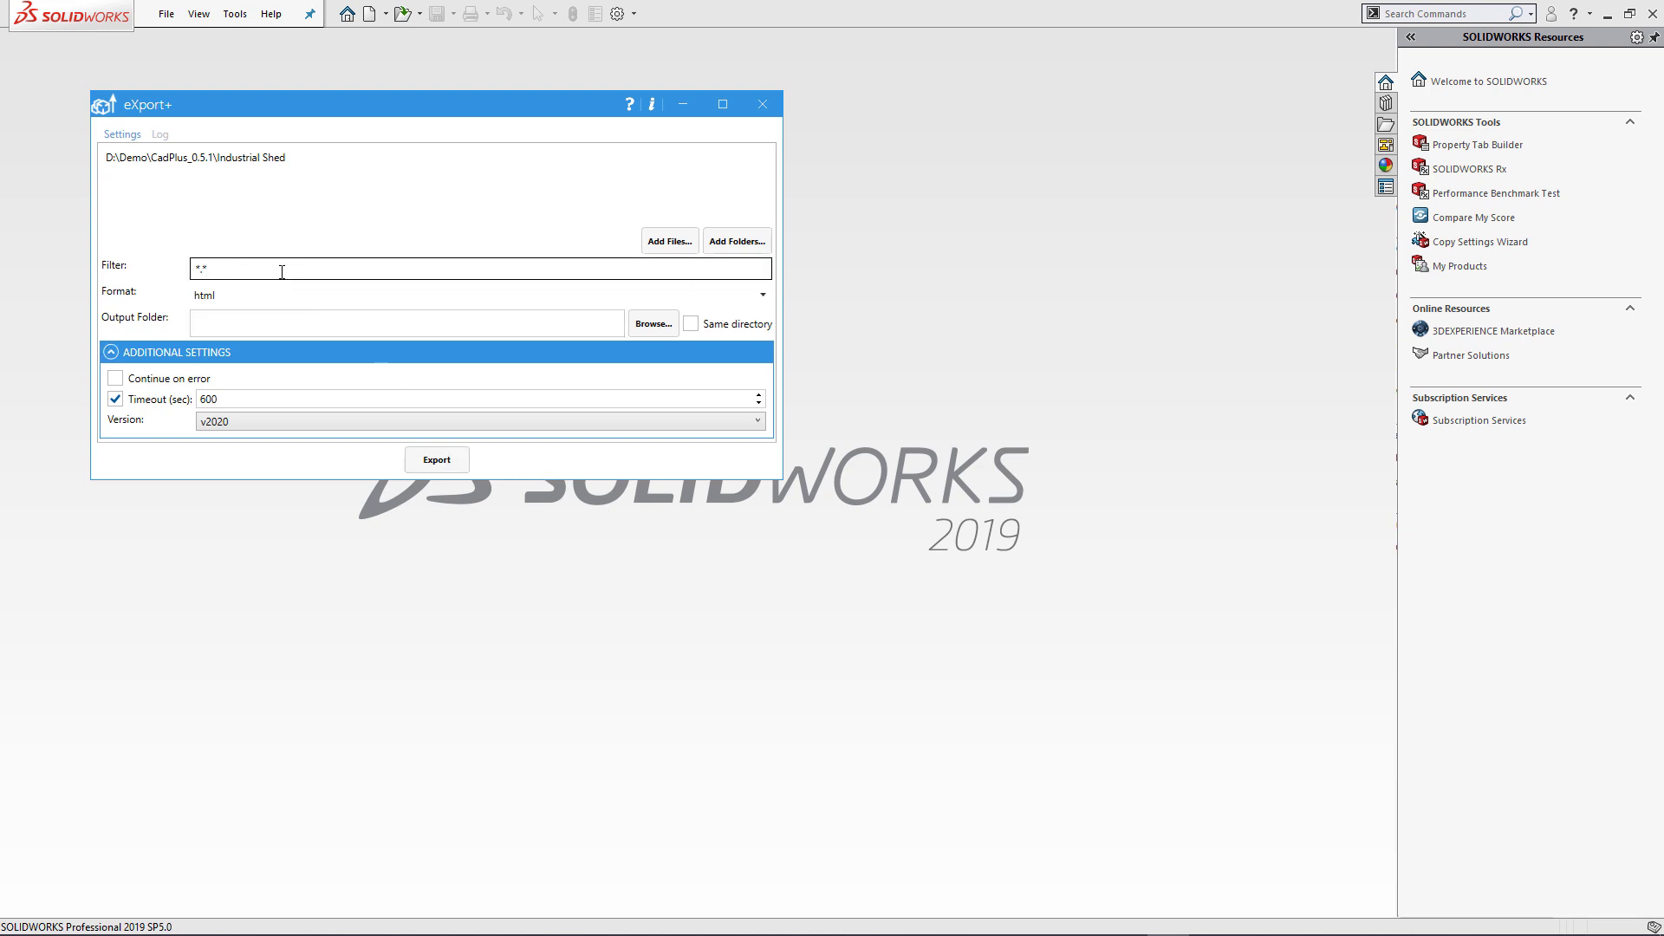
{"action": "type", "text": ".sldprt"}
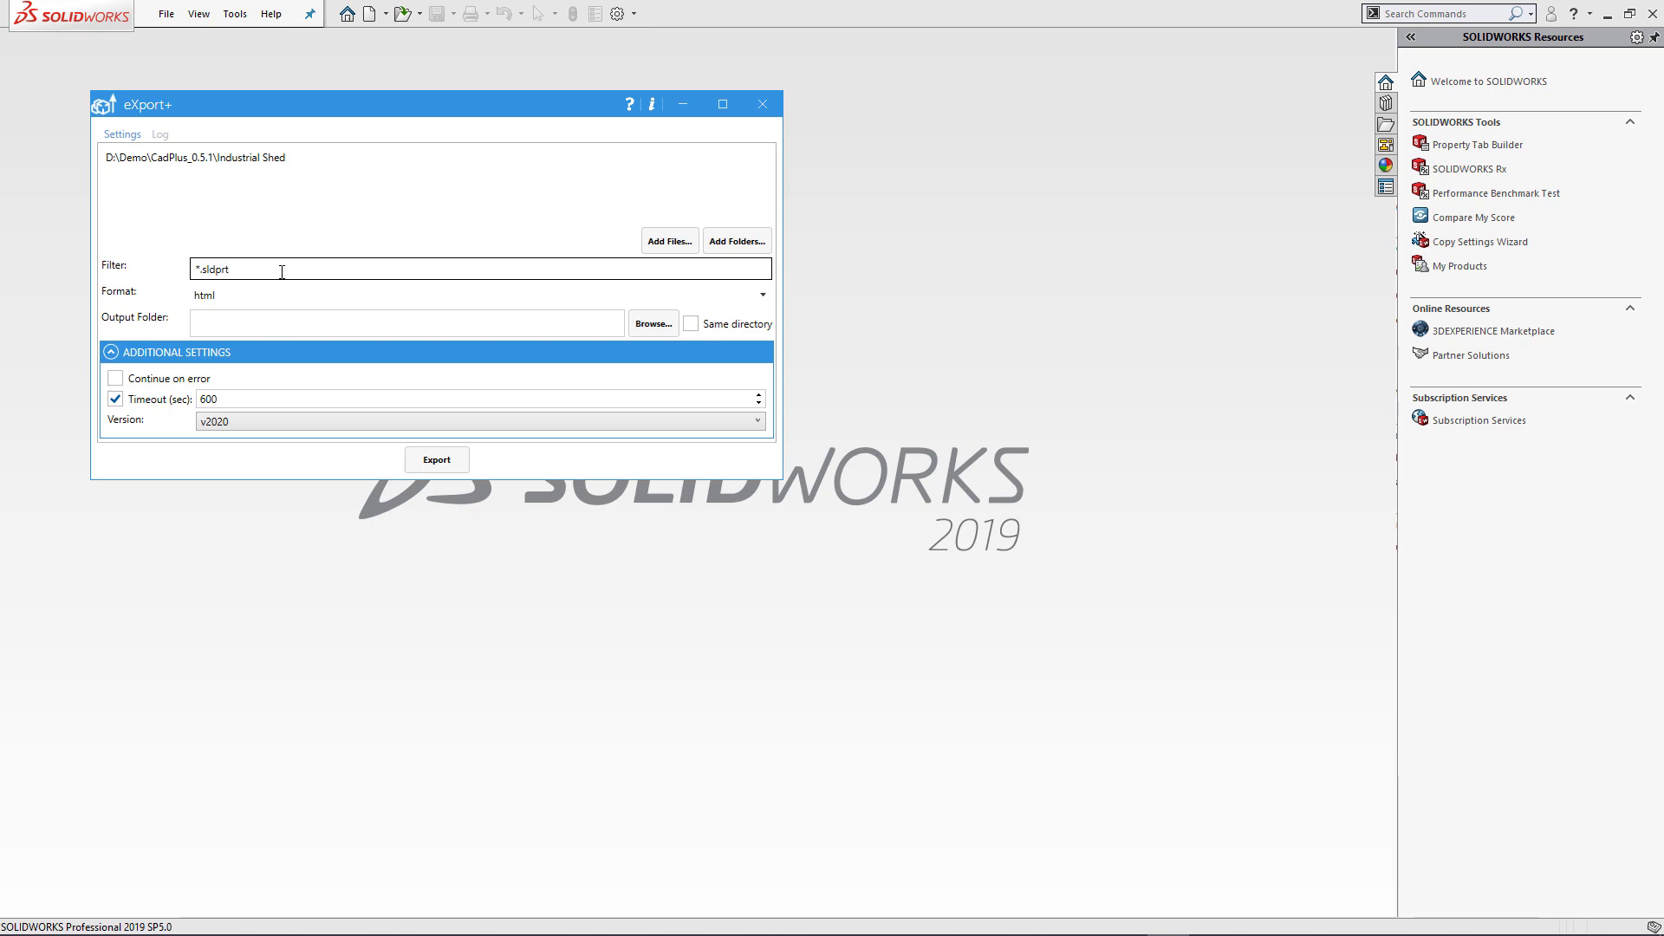
{"action": "left_click", "coordinate": [434, 462]}
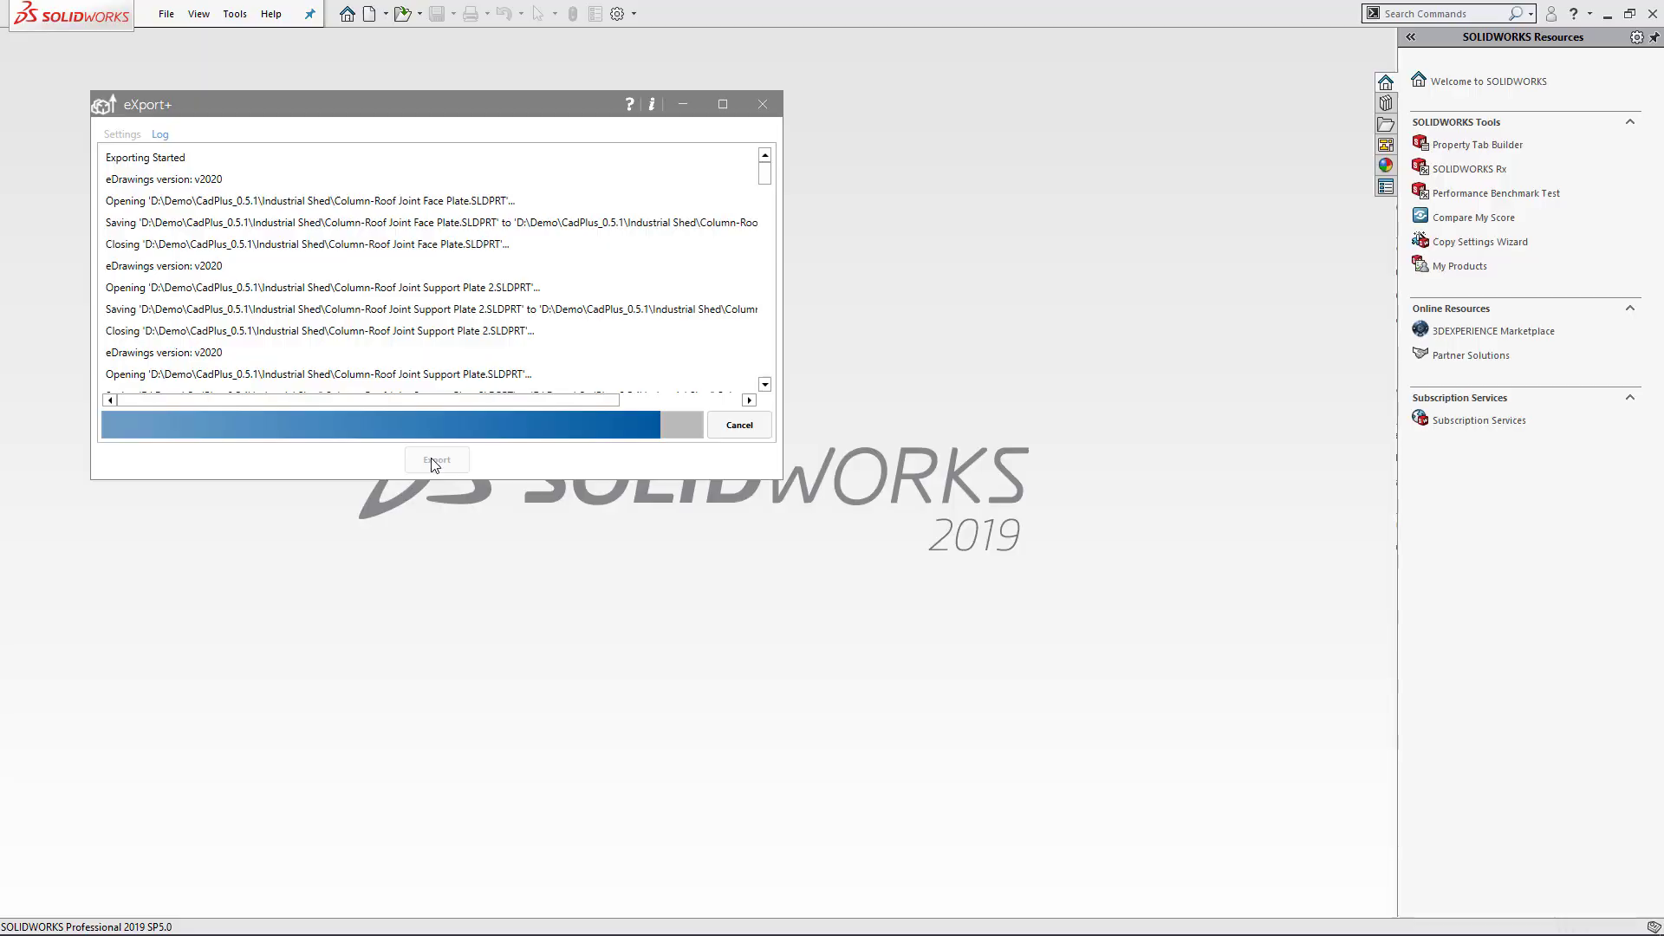
Close eXport+ and open I Beam 600 x 350 x 4500.html in the browser
{"action": "left_click", "coordinate": [856, 539]}
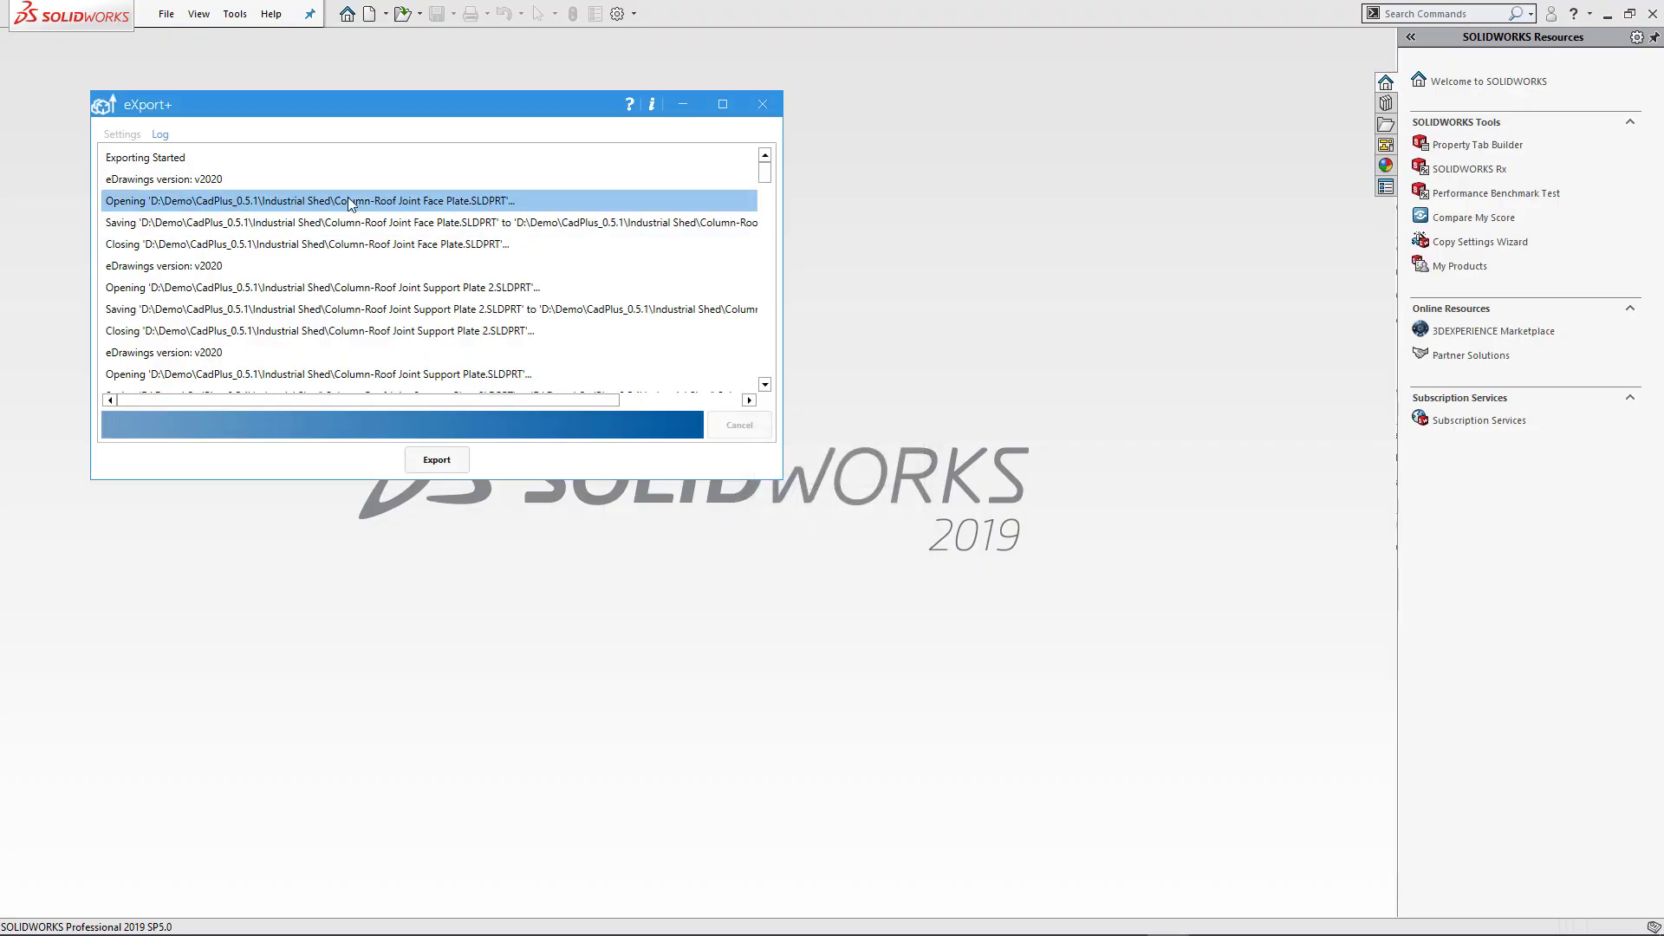
{"action": "left_click", "coordinate": [762, 104]}
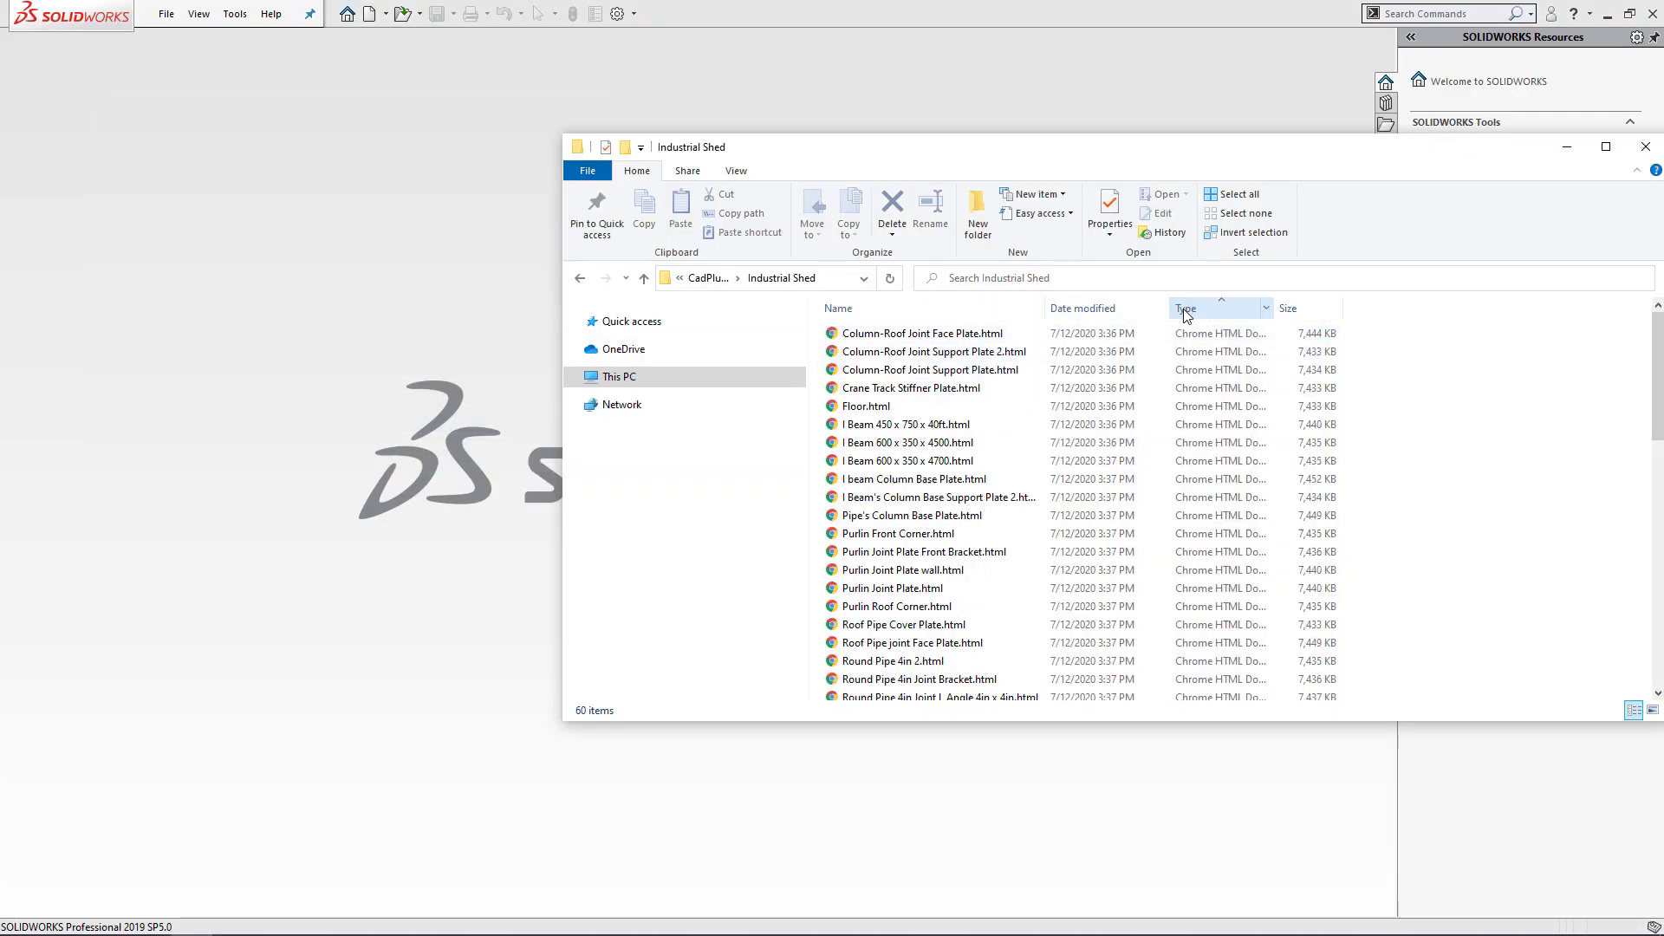
{"action": "left_click", "coordinate": [919, 387]}
{"action": "left_click", "coordinate": [945, 445]}
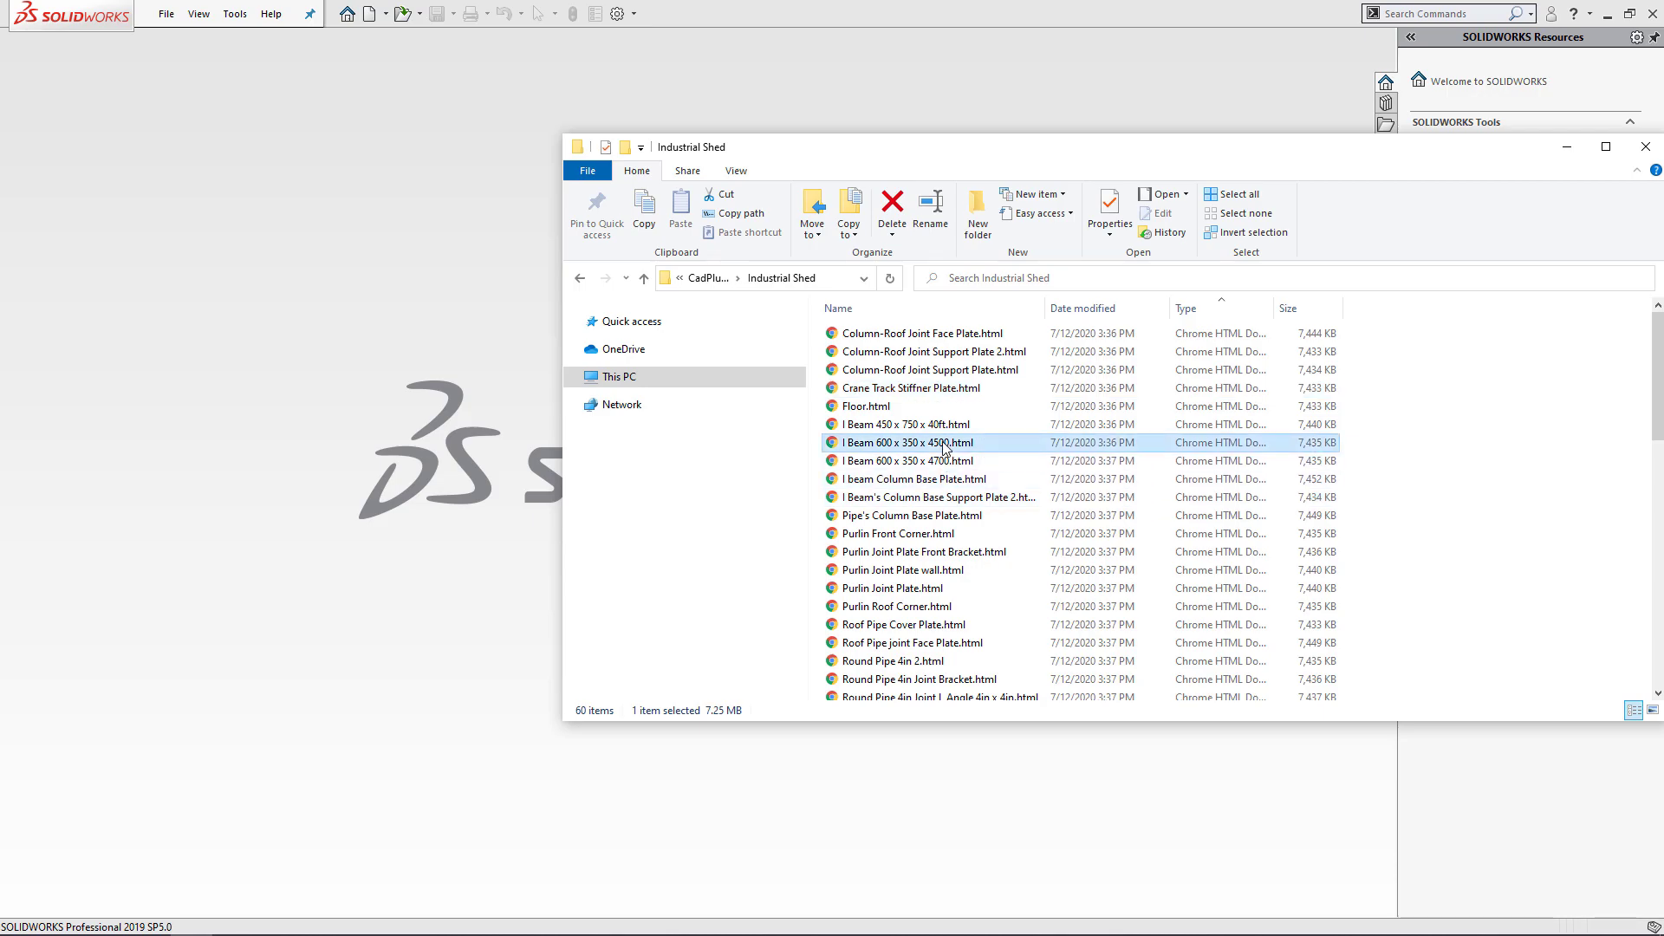
{"action": "double_click", "coordinate": [945, 444]}
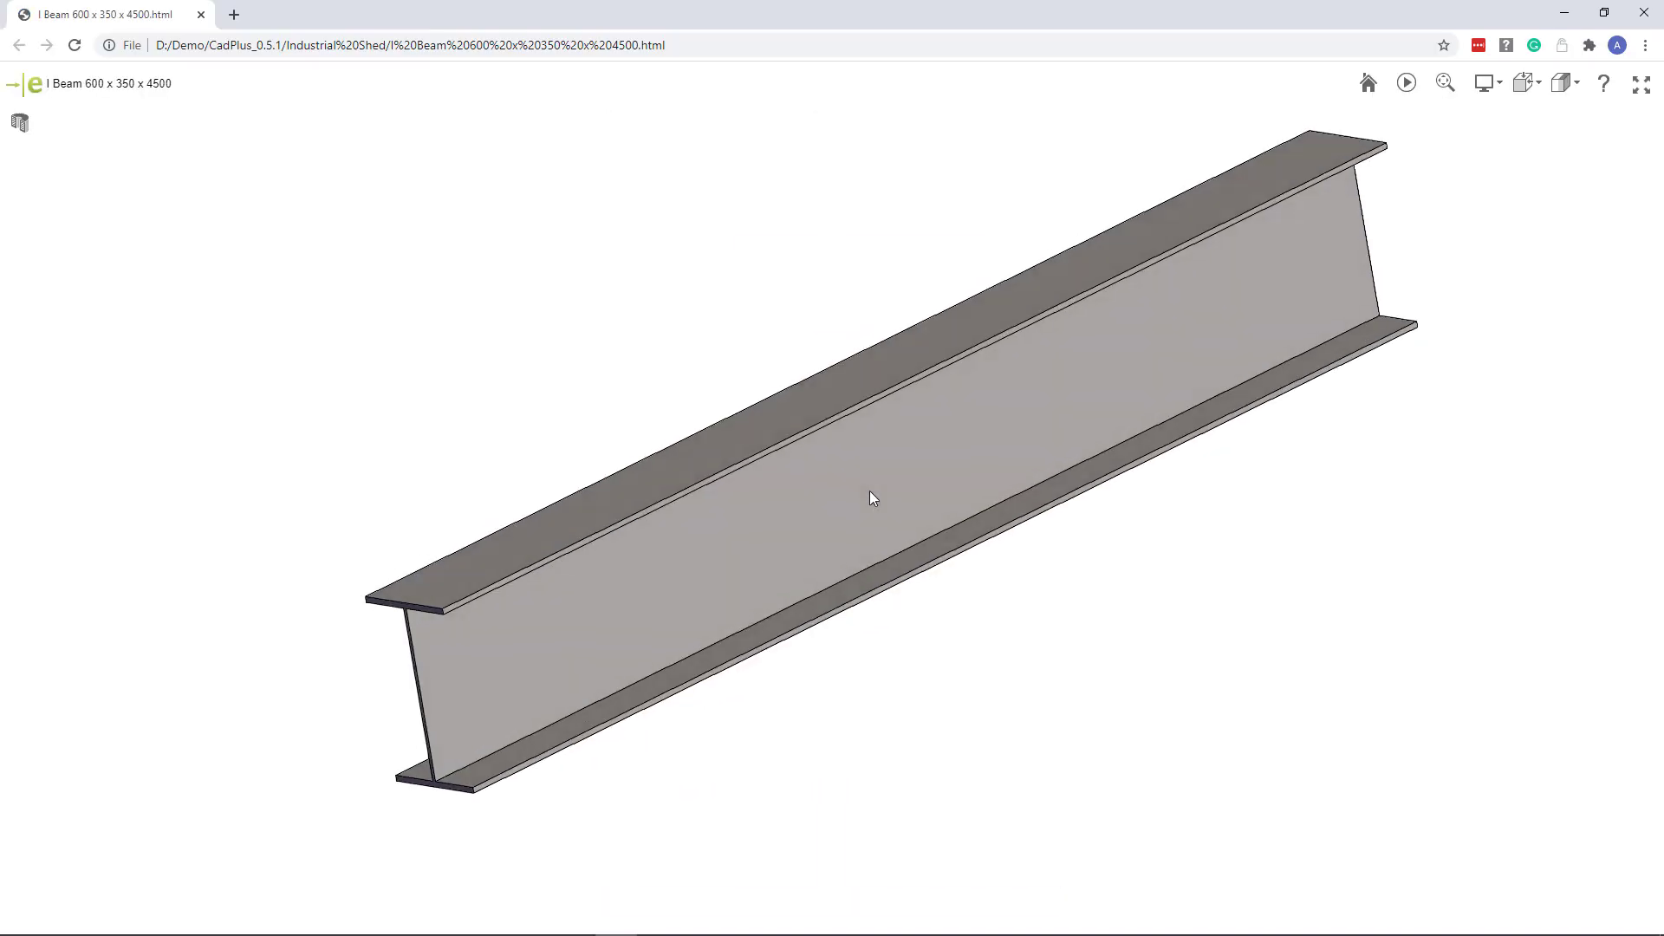